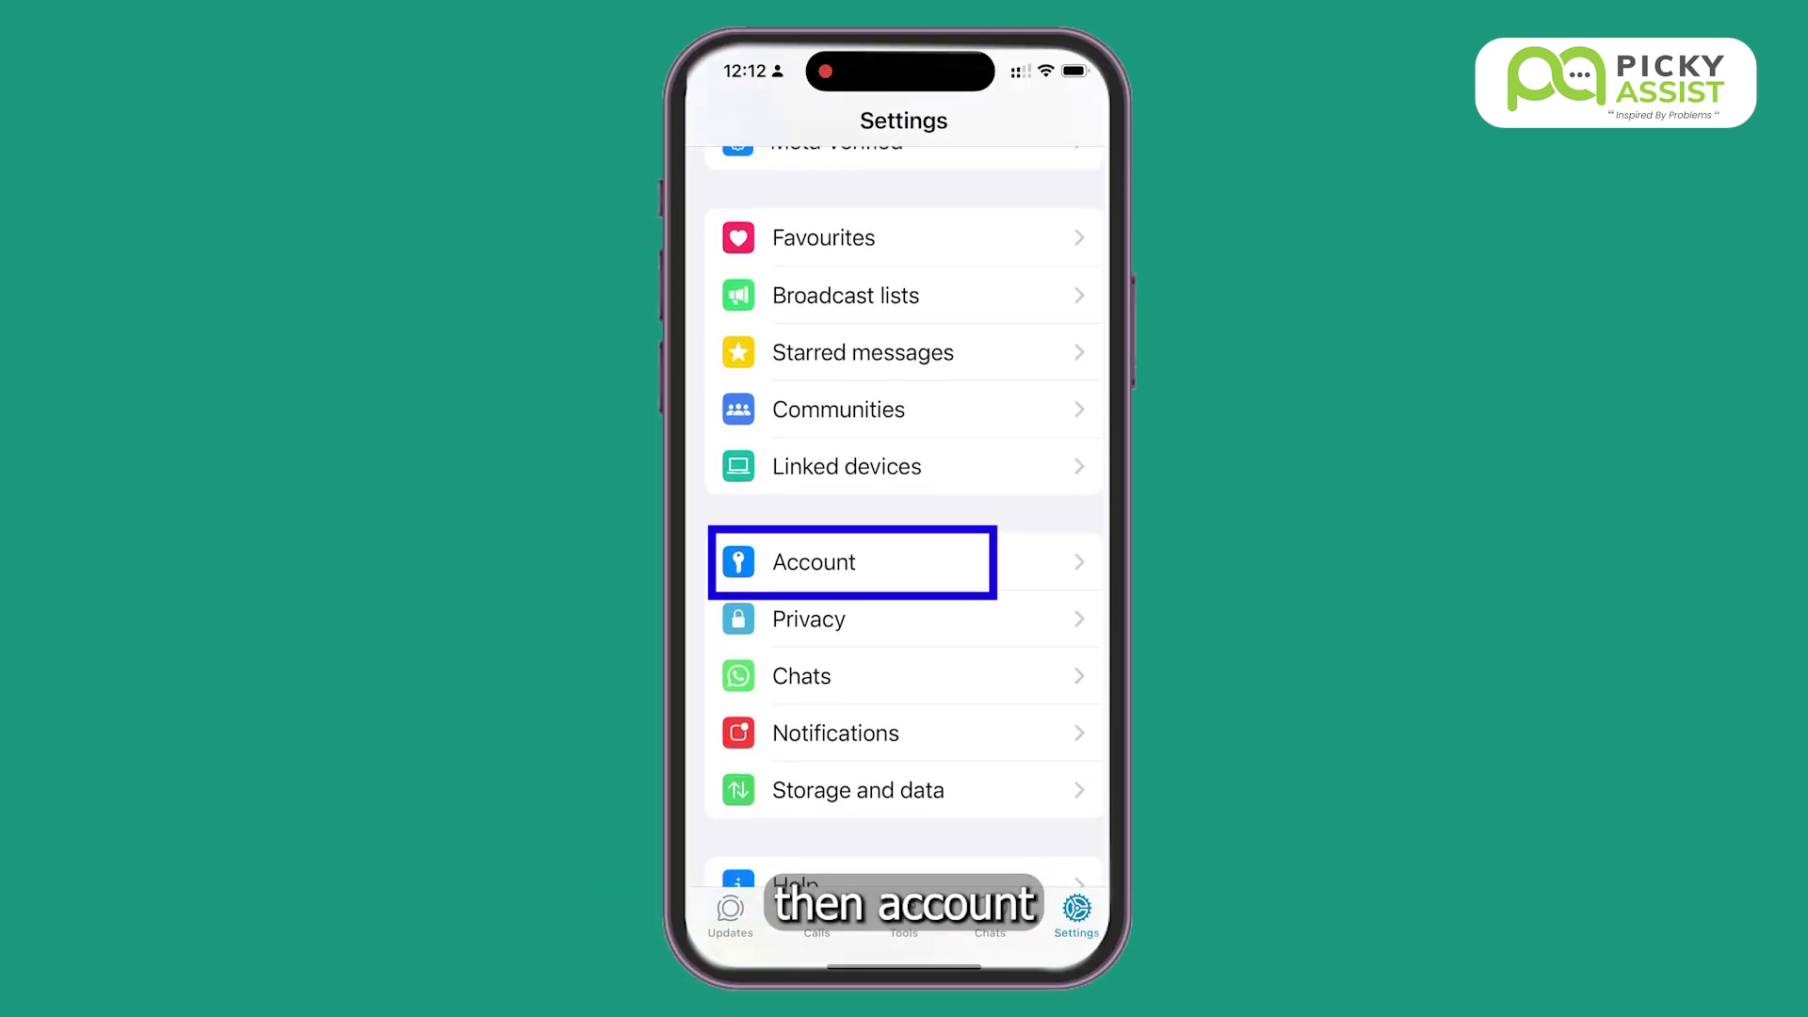
Step: Go from WhatsApp's Account settings to the Delete my account screen
{"action": "left_click", "coordinate": [814, 572]}
{"action": "left_click", "coordinate": [814, 595]}
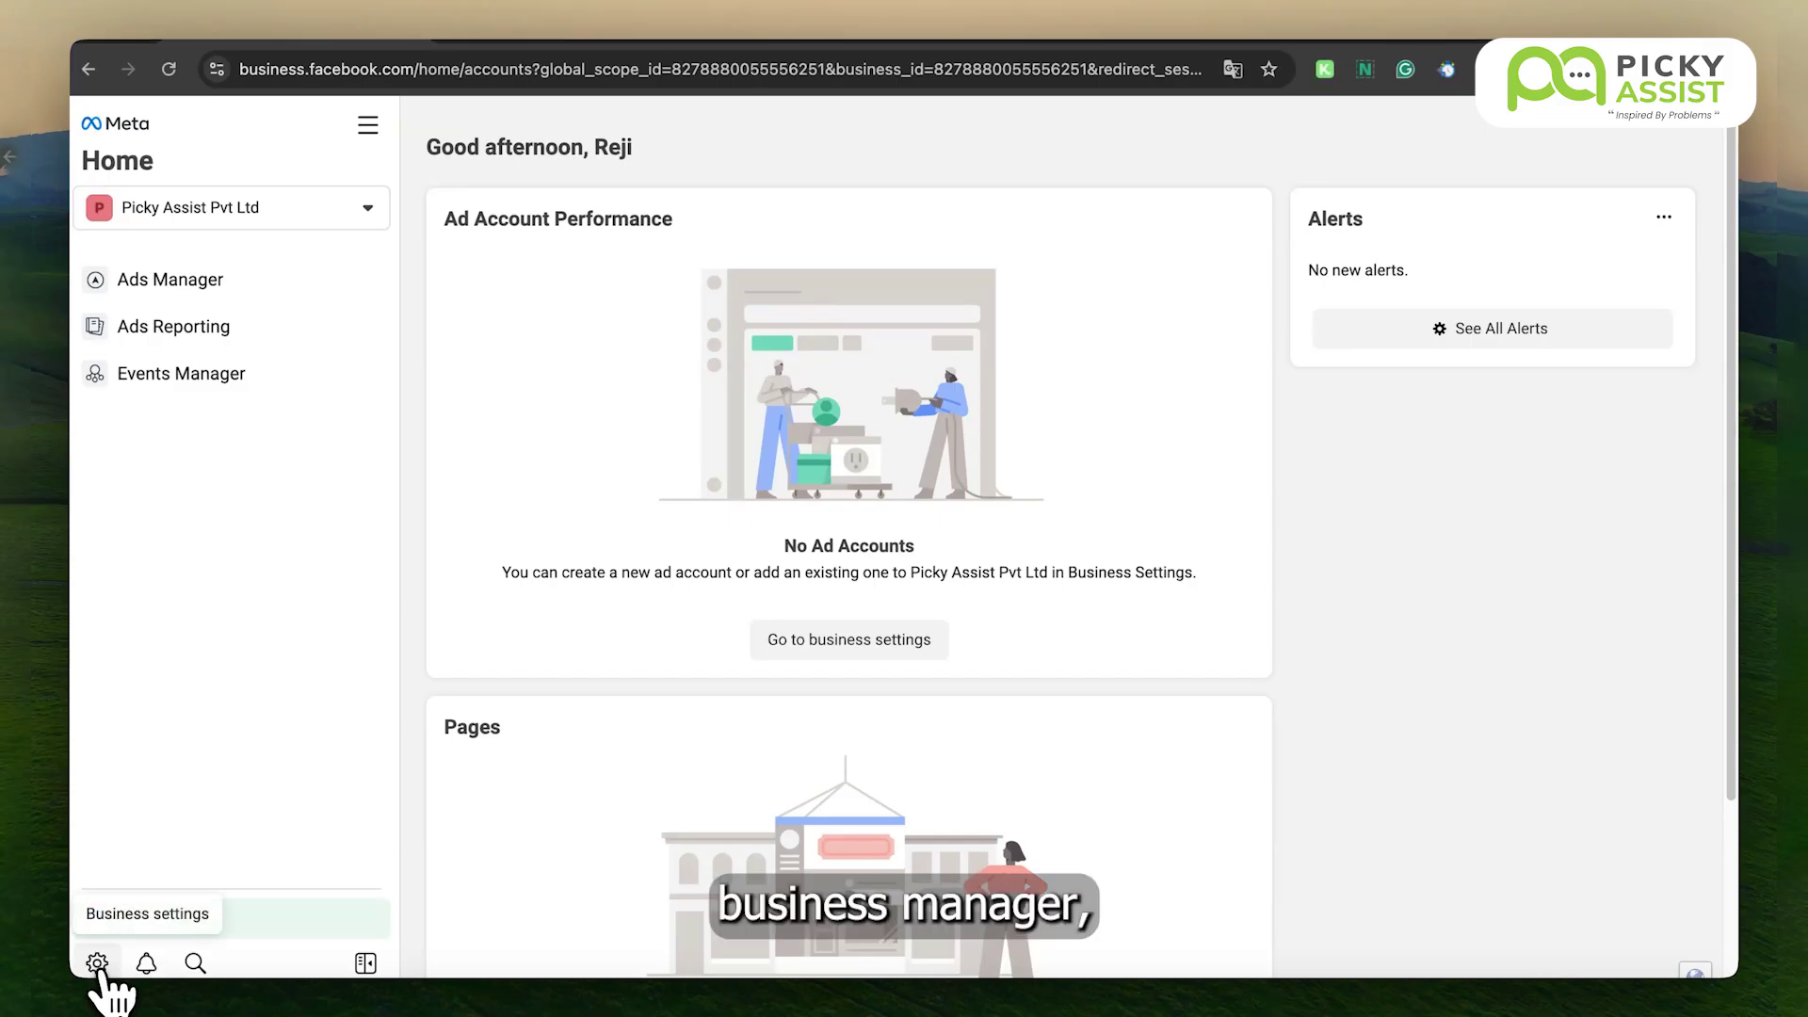
Step: In Business settings, request turning off two-step verification for the WhatsApp account's phone number
{"action": "left_click", "coordinate": [97, 963]}
{"action": "left_click", "coordinate": [201, 682]}
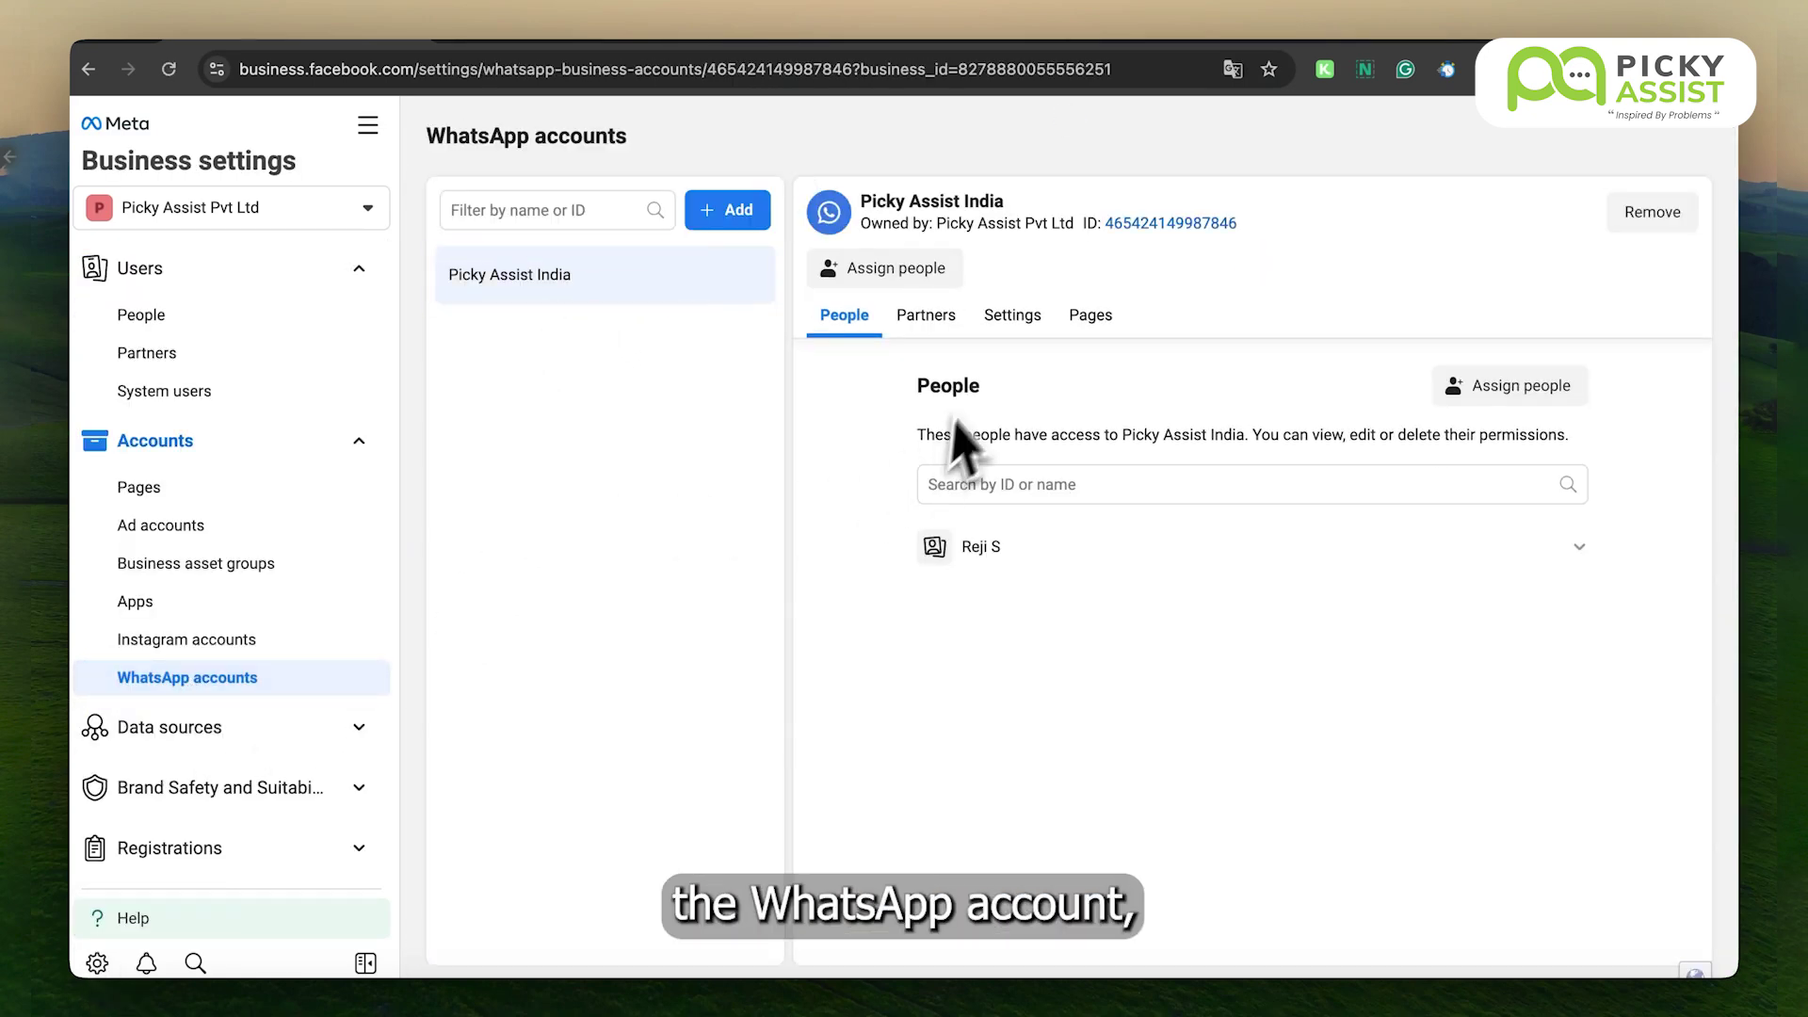
{"action": "left_click", "coordinate": [1025, 325]}
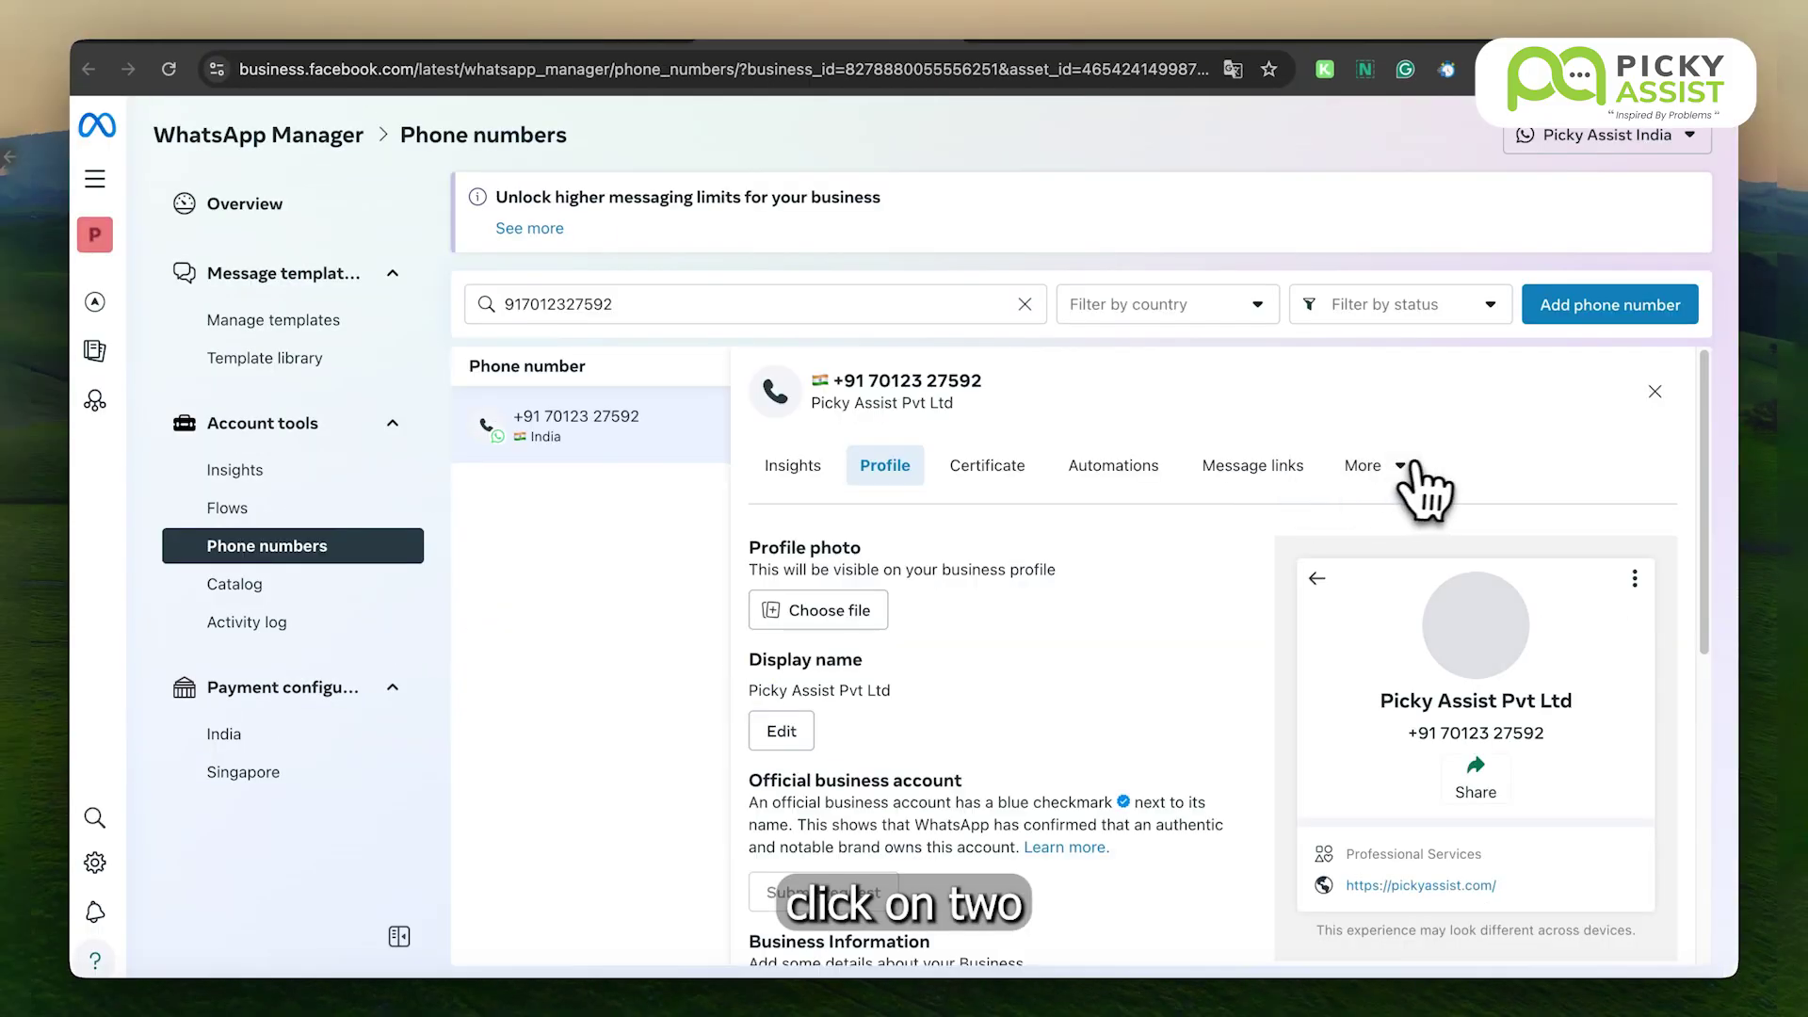
{"action": "left_click", "coordinate": [1402, 469]}
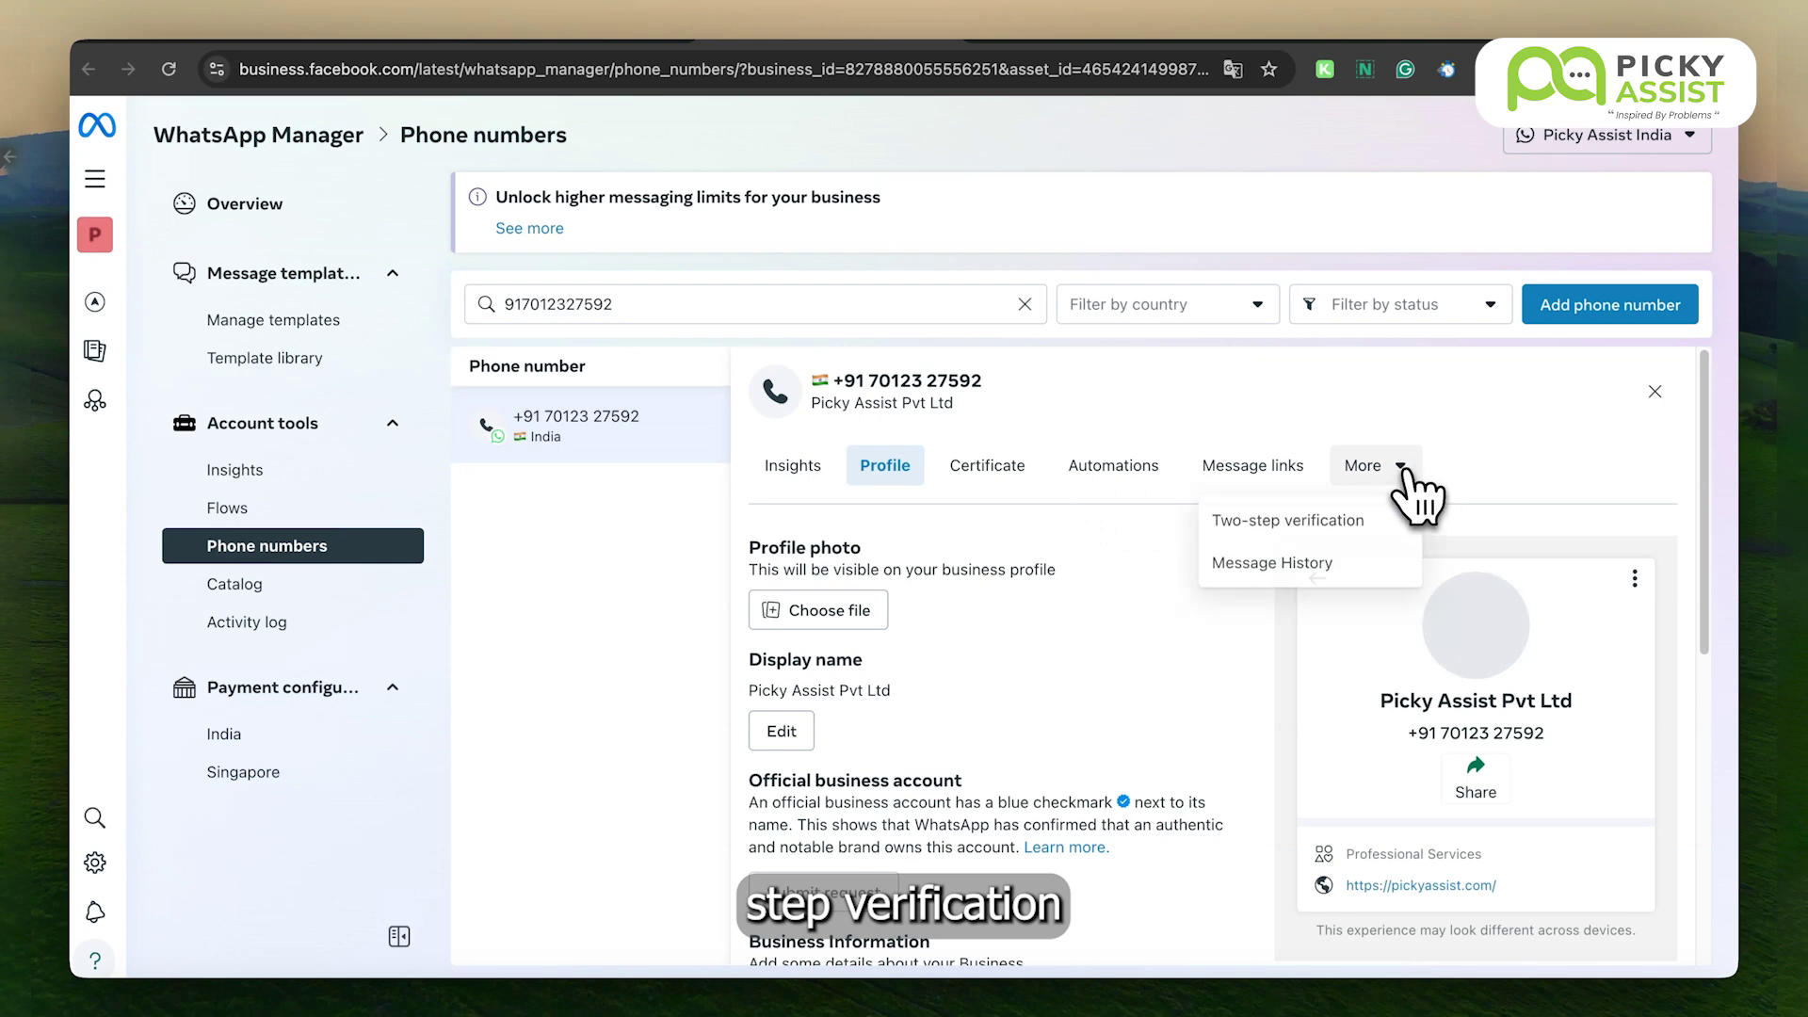
{"action": "left_click", "coordinate": [1330, 524]}
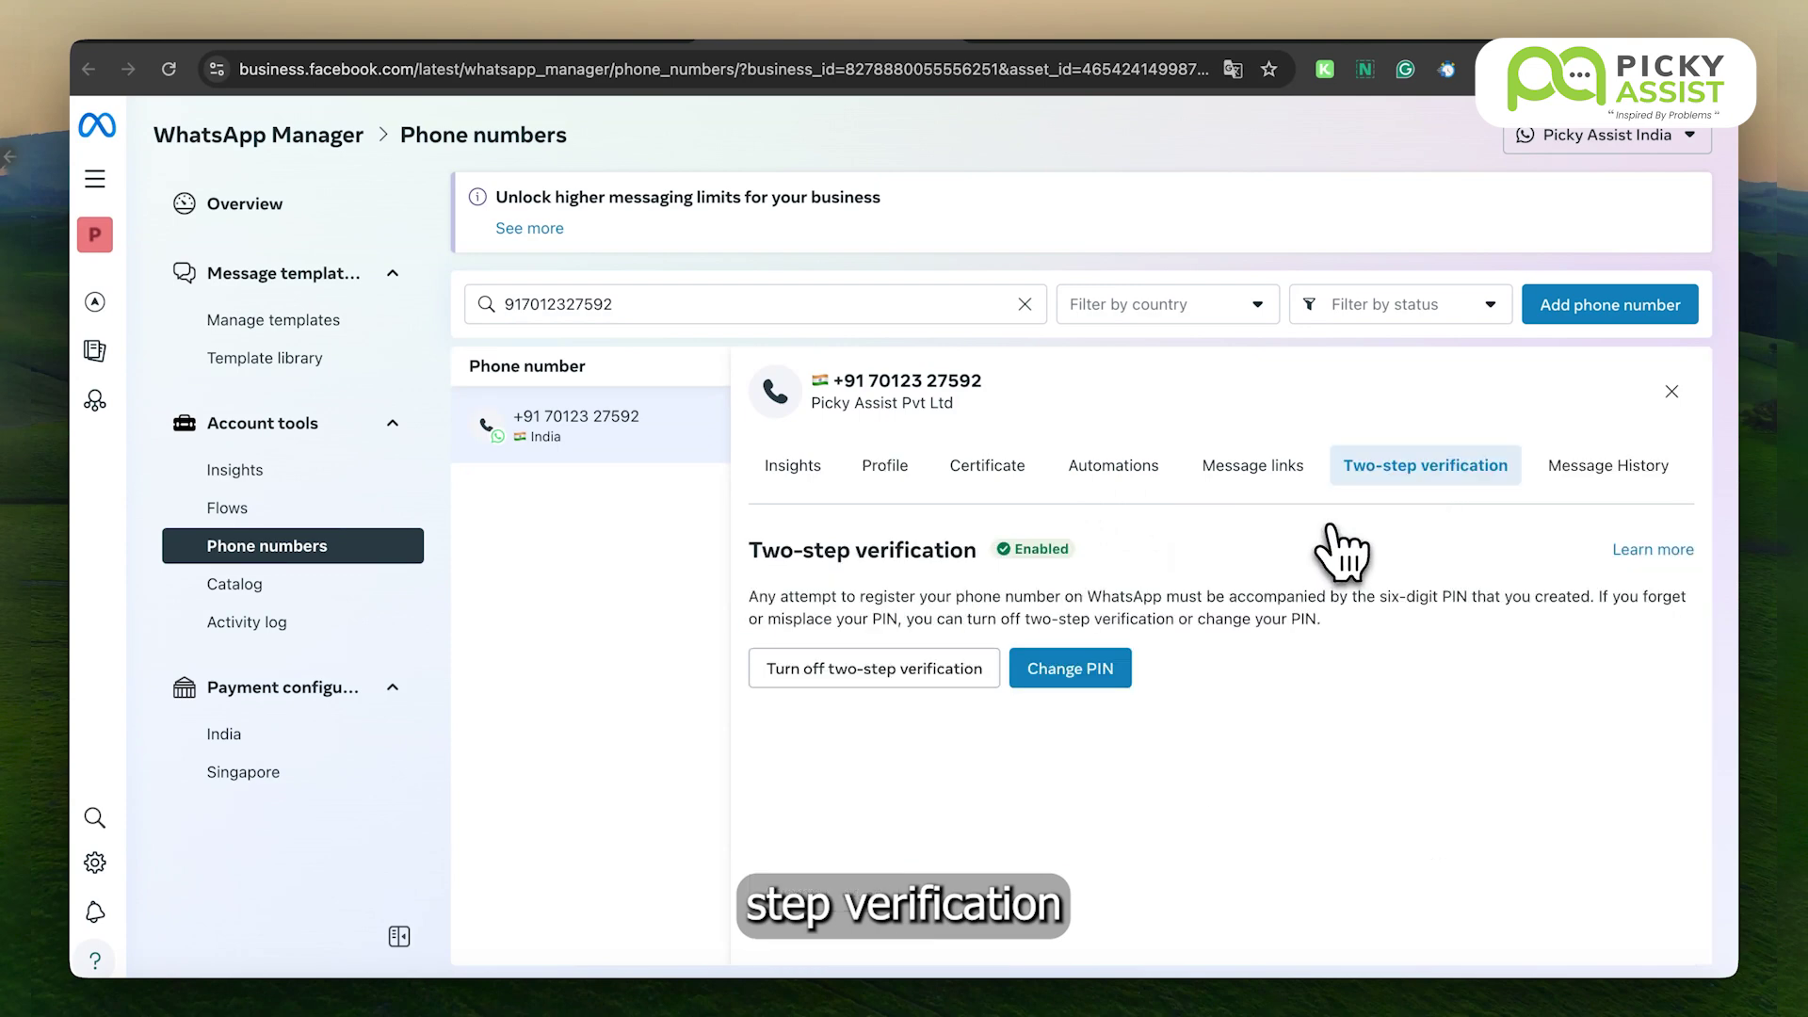
{"action": "left_click", "coordinate": [863, 670]}
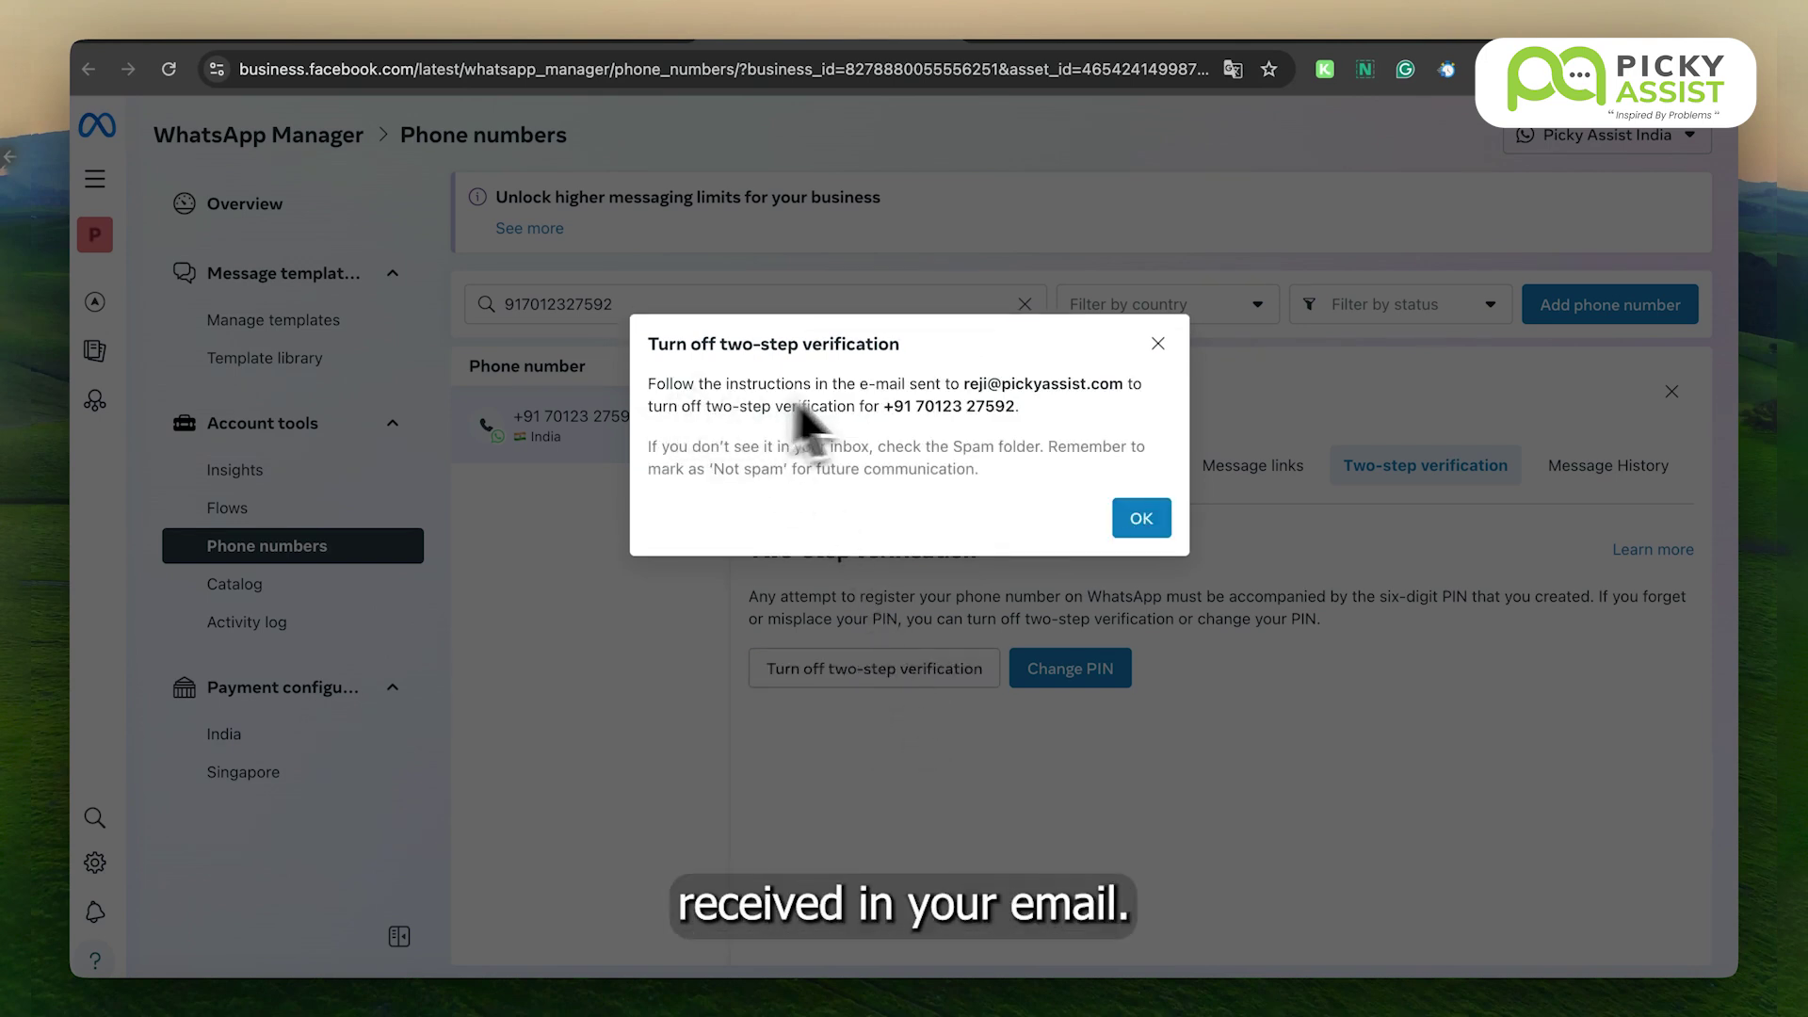
{"action": "left_click", "coordinate": [1141, 520]}
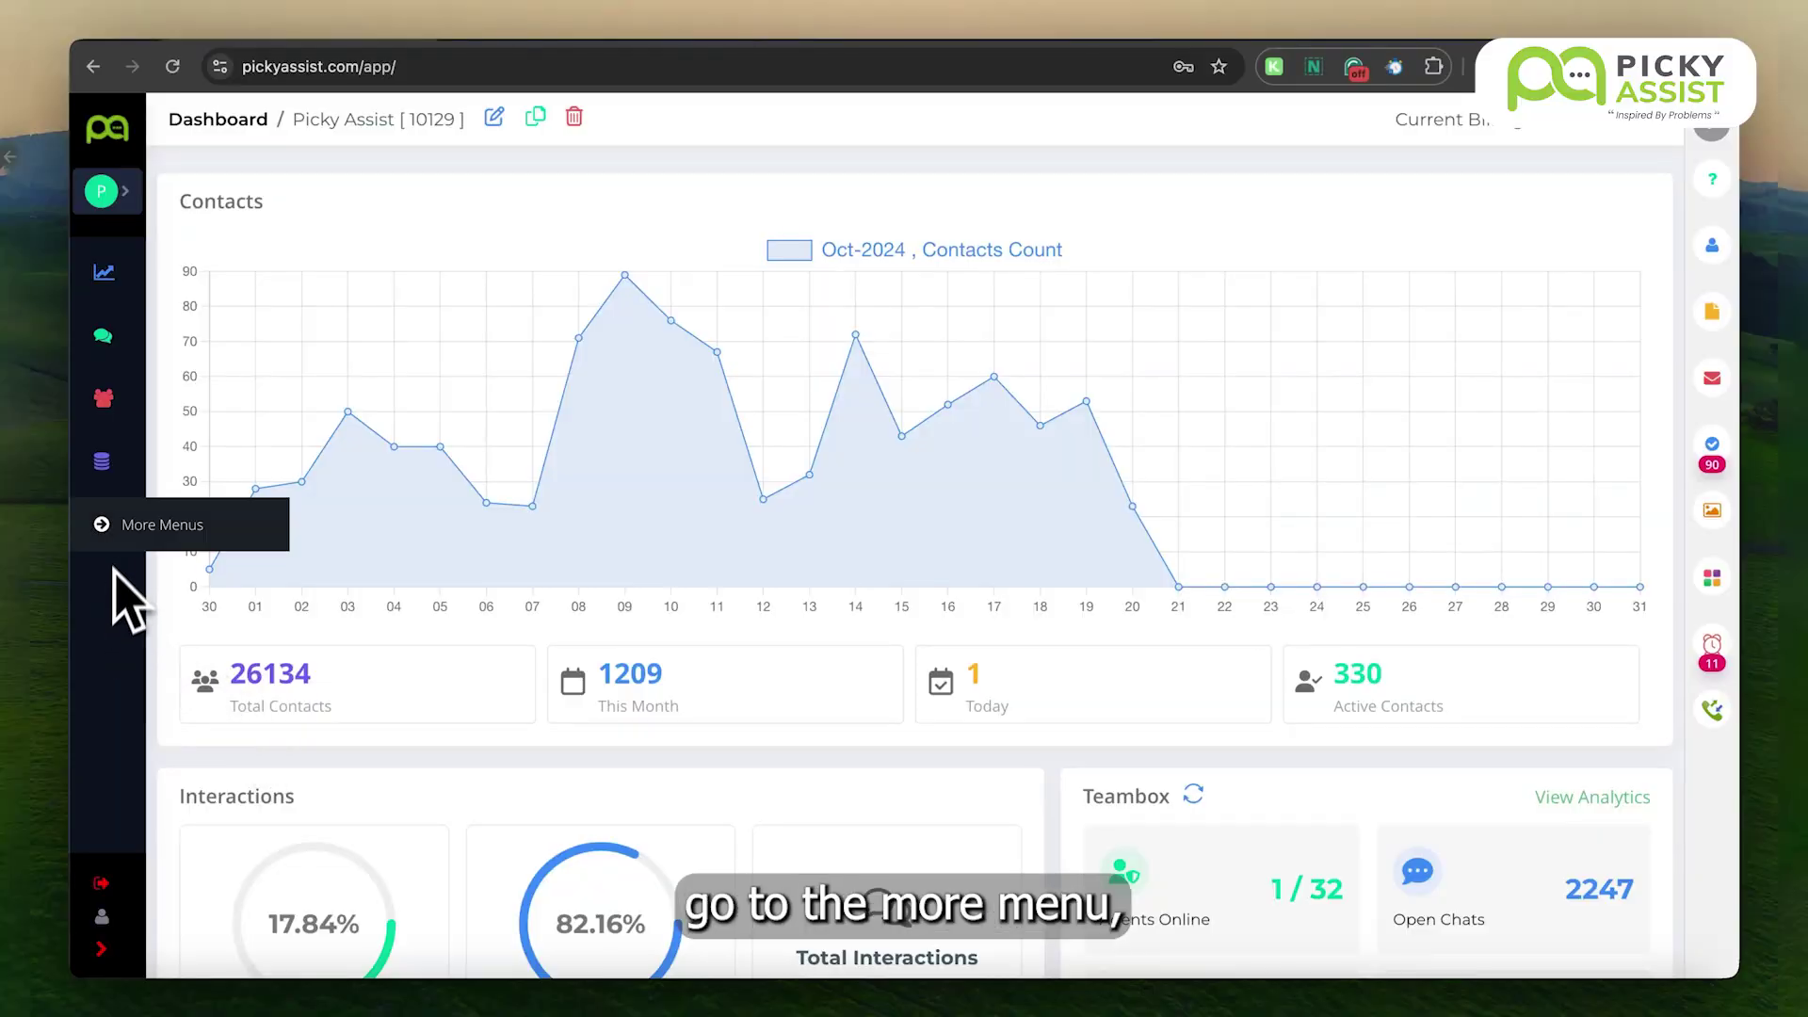
Step: Open the Channels page under Settings from the More Menus list
{"action": "left_click", "coordinate": [123, 535]}
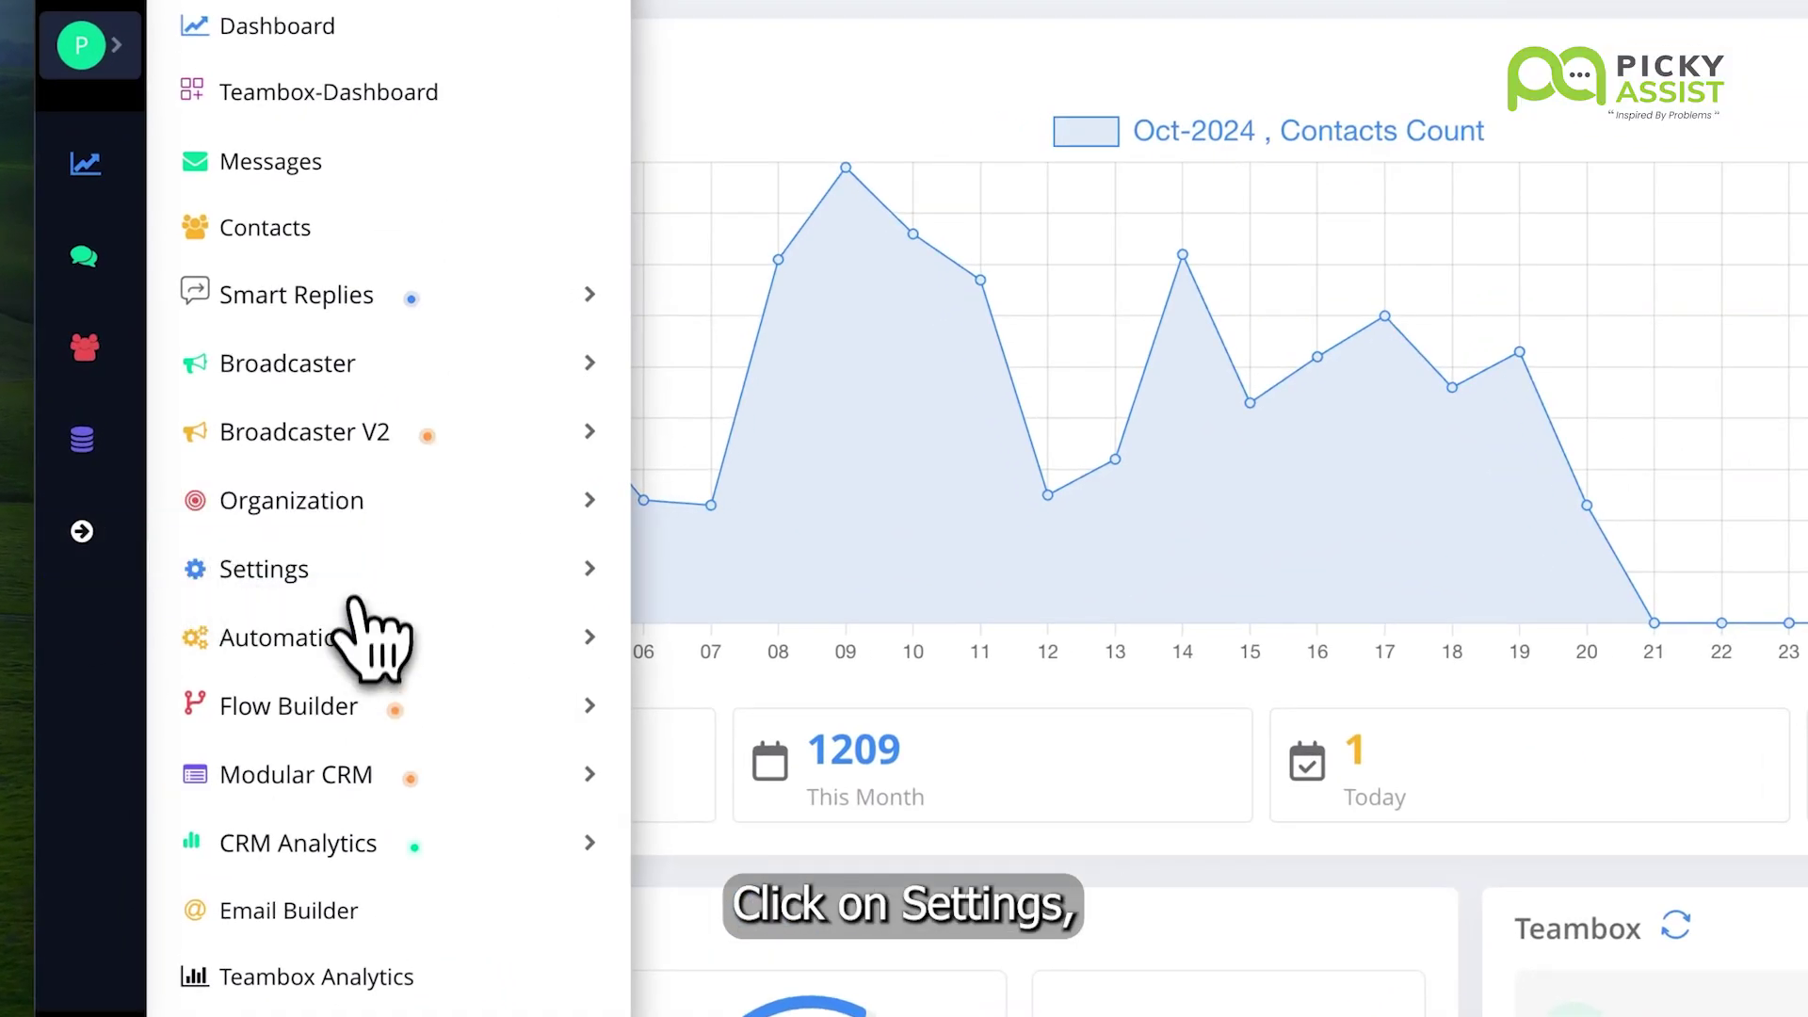
{"action": "left_click", "coordinate": [353, 591]}
{"action": "left_click", "coordinate": [335, 532]}
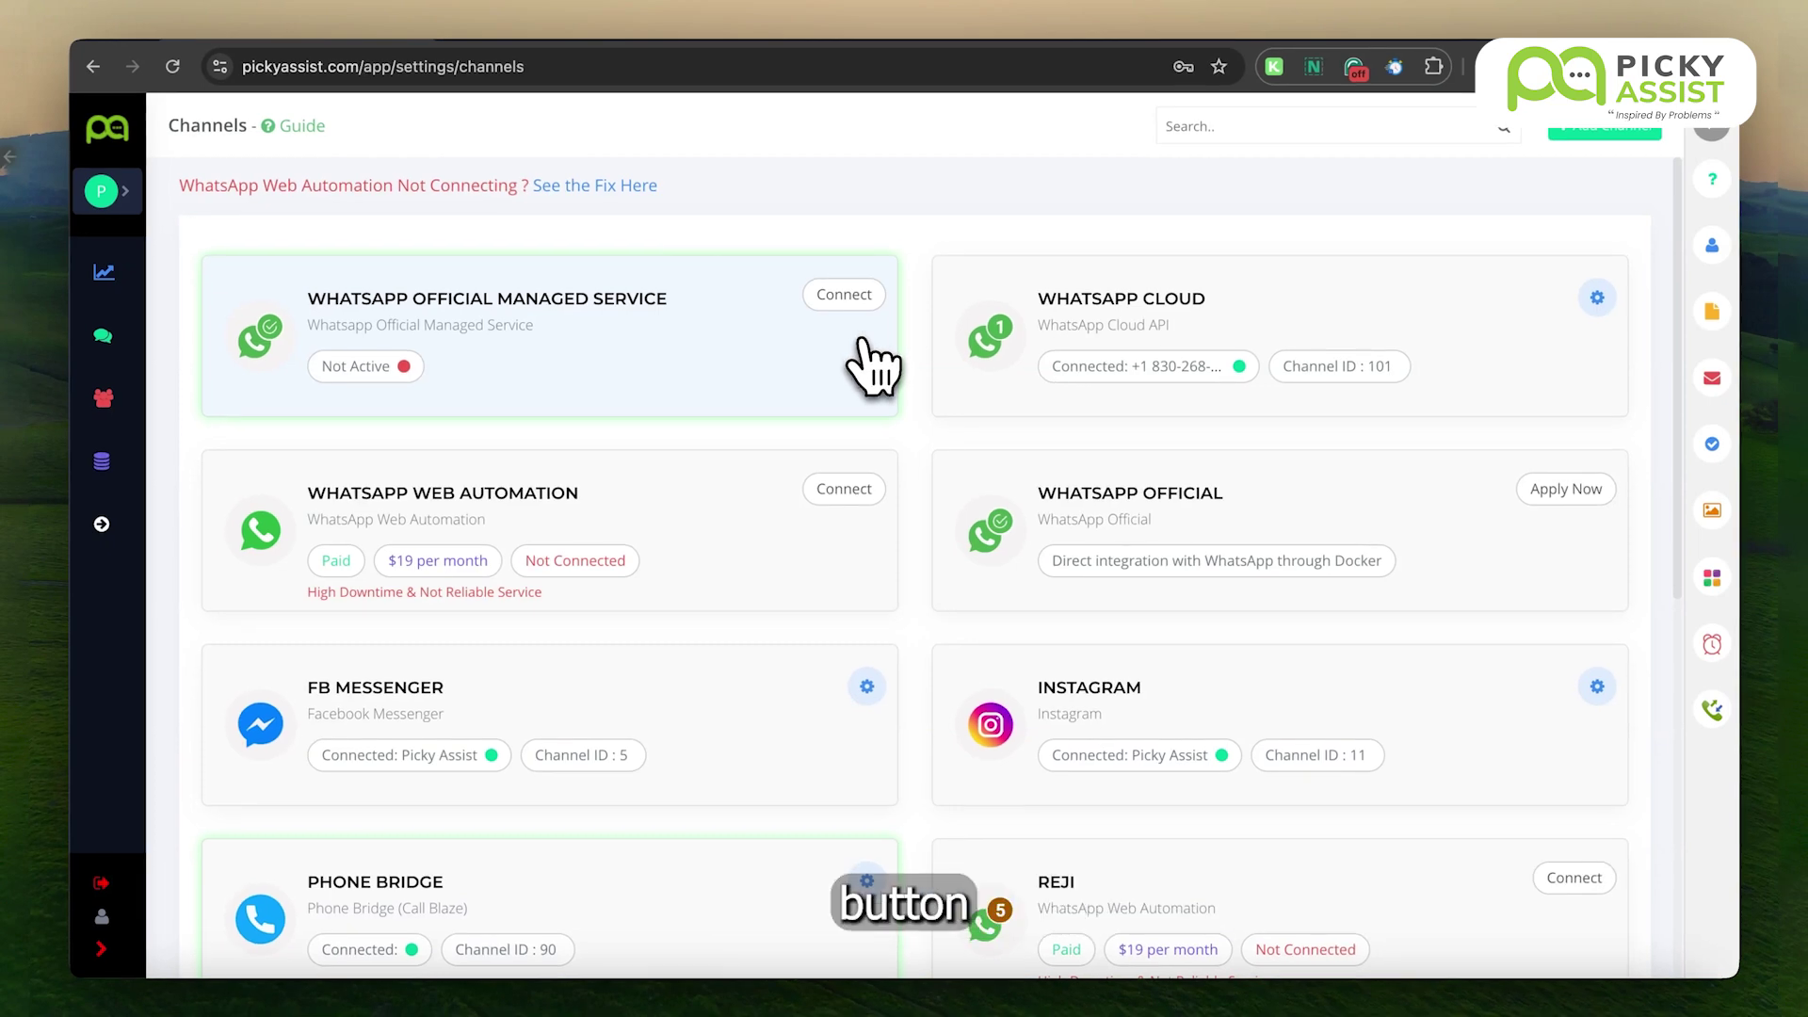
Step: Connect WhatsApp Official Managed Service through Facebook and submit the Picky Assist Pvt Ltd business portfolio
{"action": "left_click", "coordinate": [861, 297]}
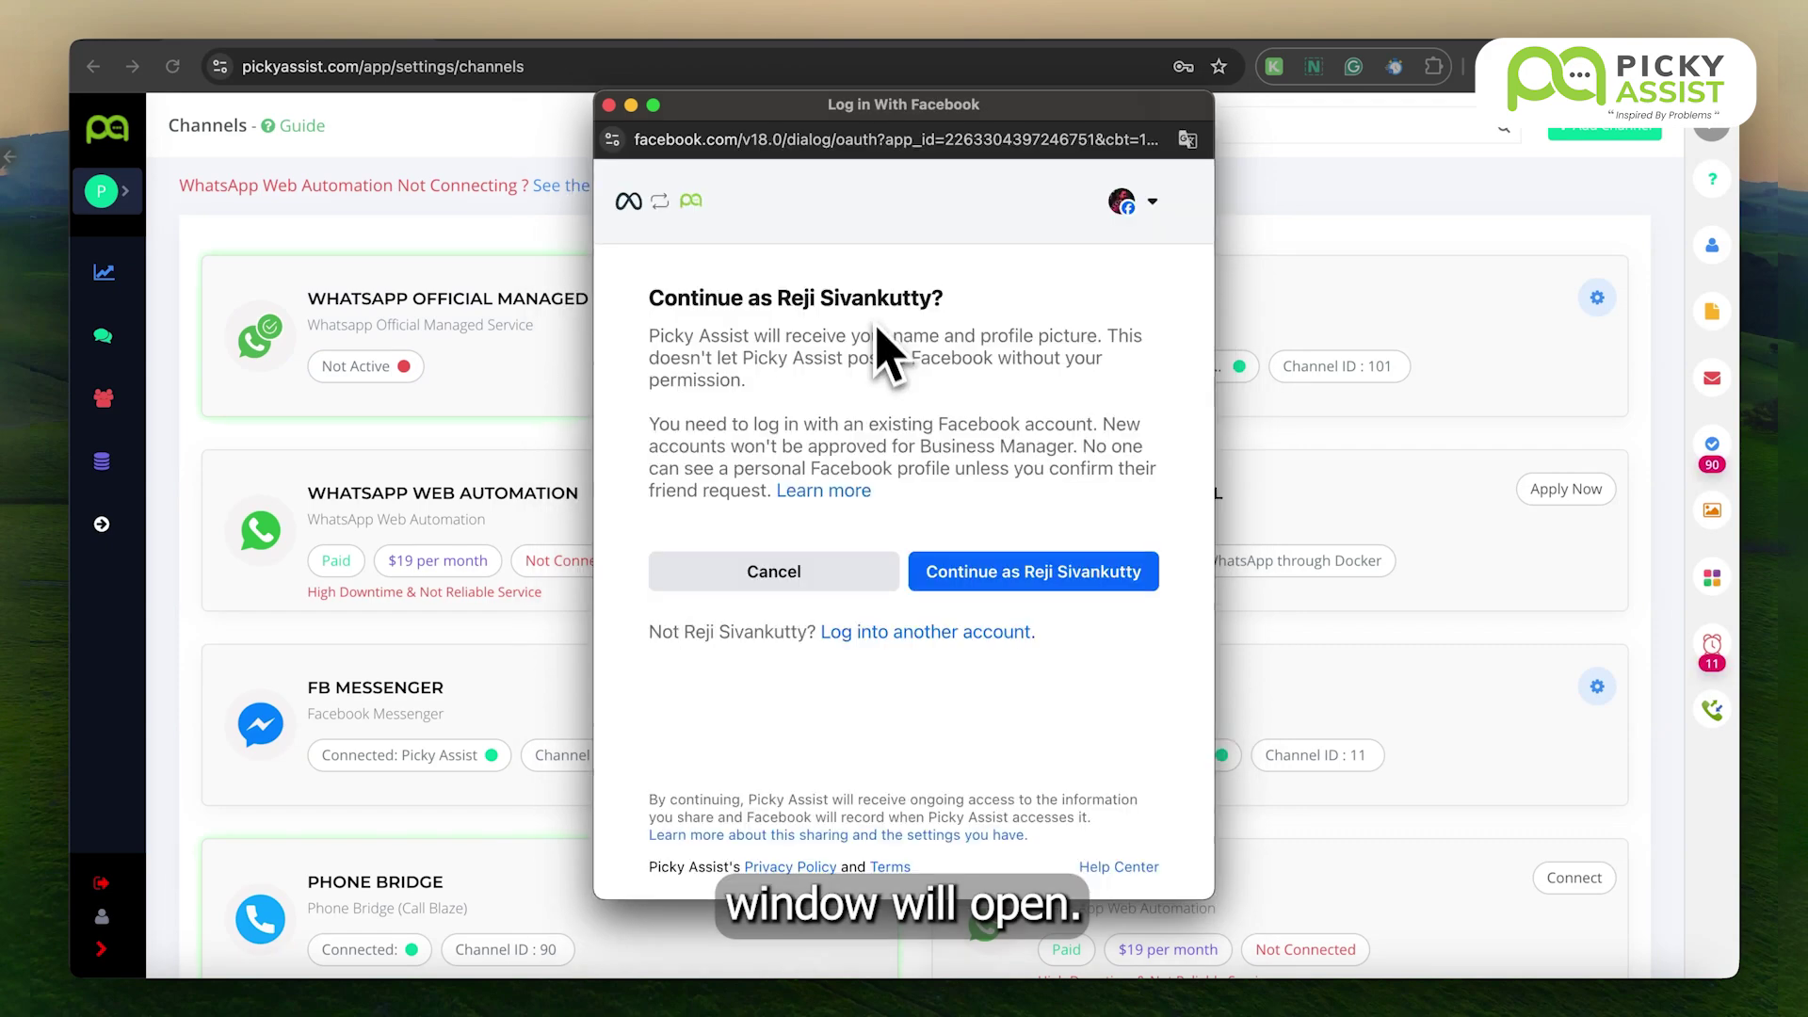
{"action": "left_click", "coordinate": [1006, 586]}
{"action": "scroll", "coordinate": [1037, 687], "scroll_direction": "down", "scroll_amount": 2}
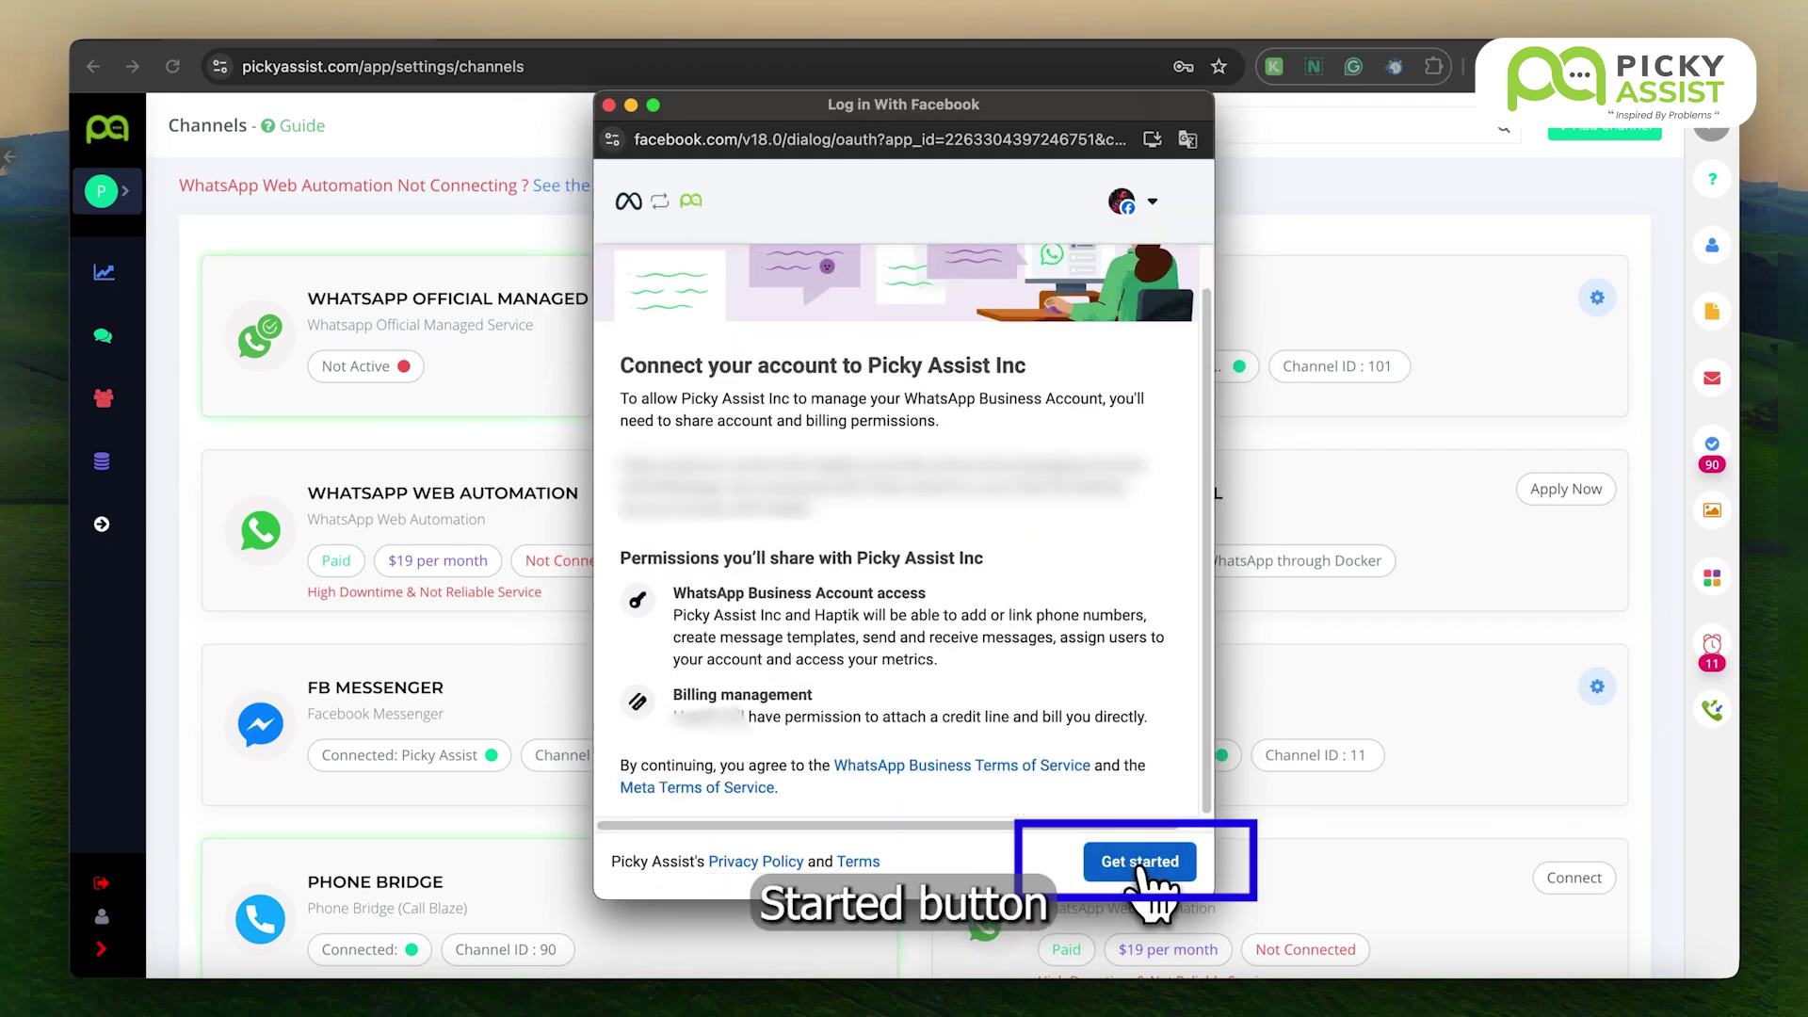
{"action": "left_click", "coordinate": [1143, 863]}
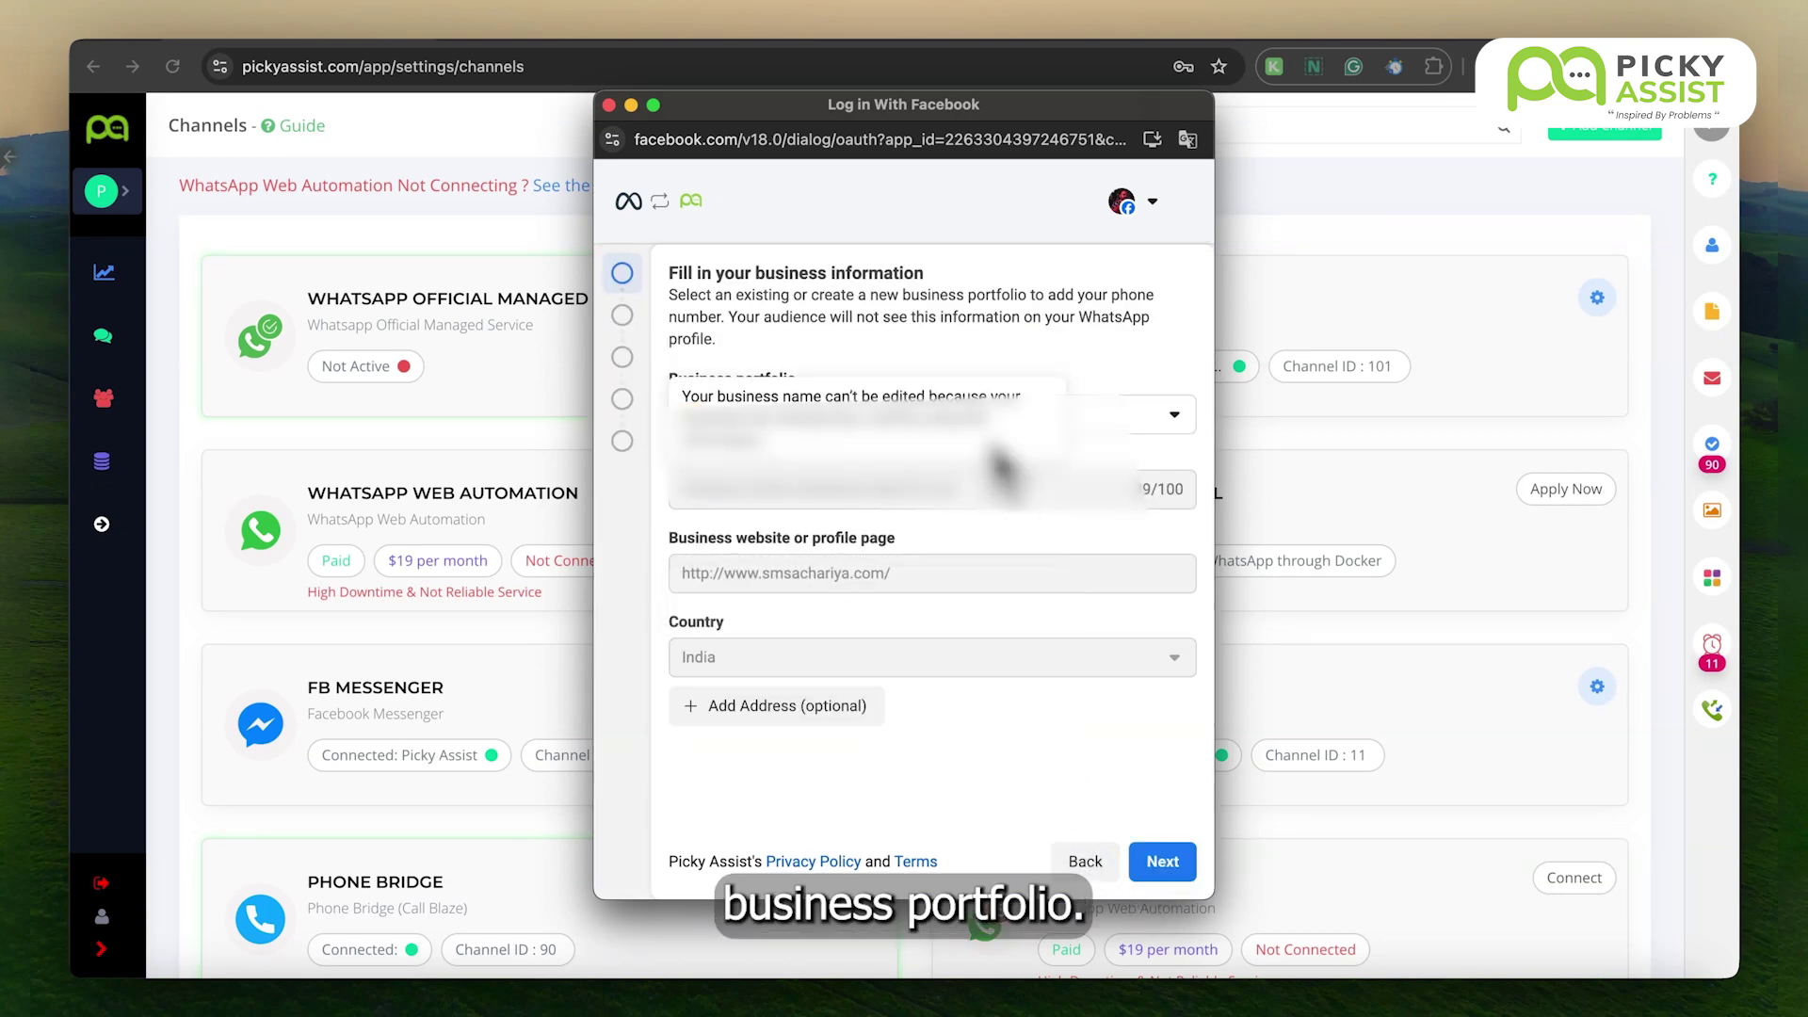
{"action": "left_click", "coordinate": [1098, 420]}
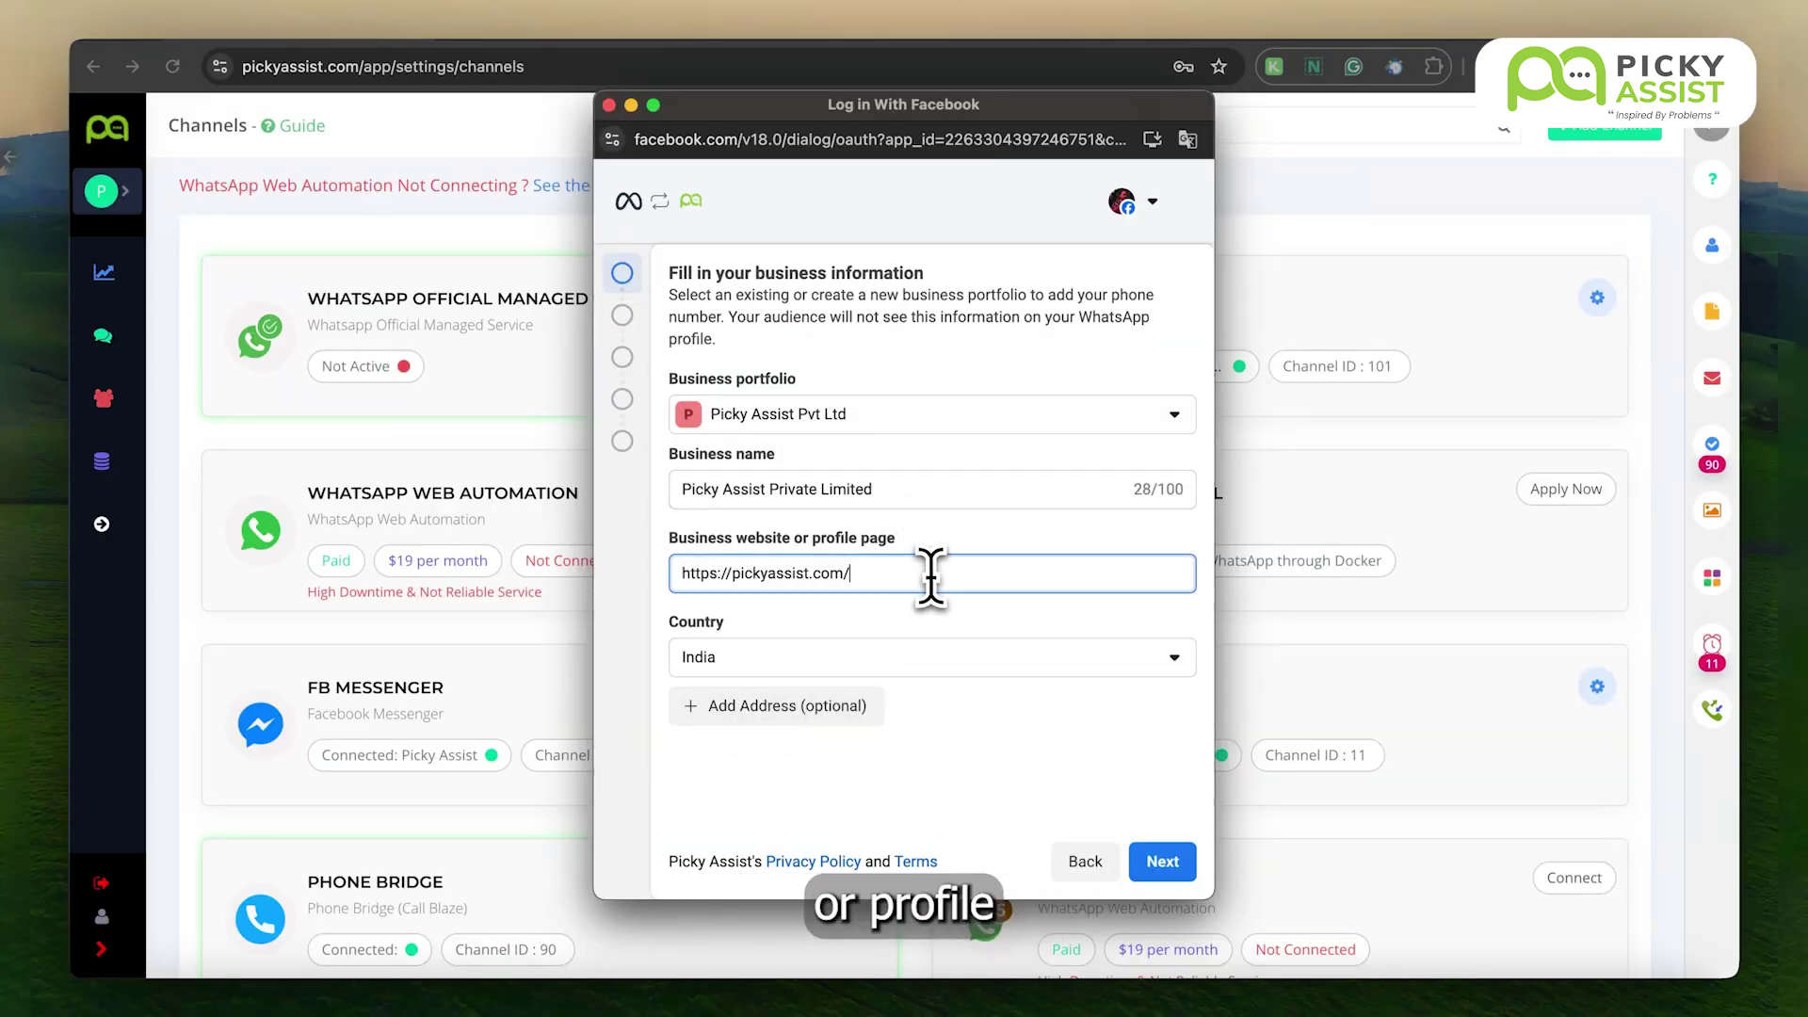
{"action": "left_click", "coordinate": [1173, 869]}
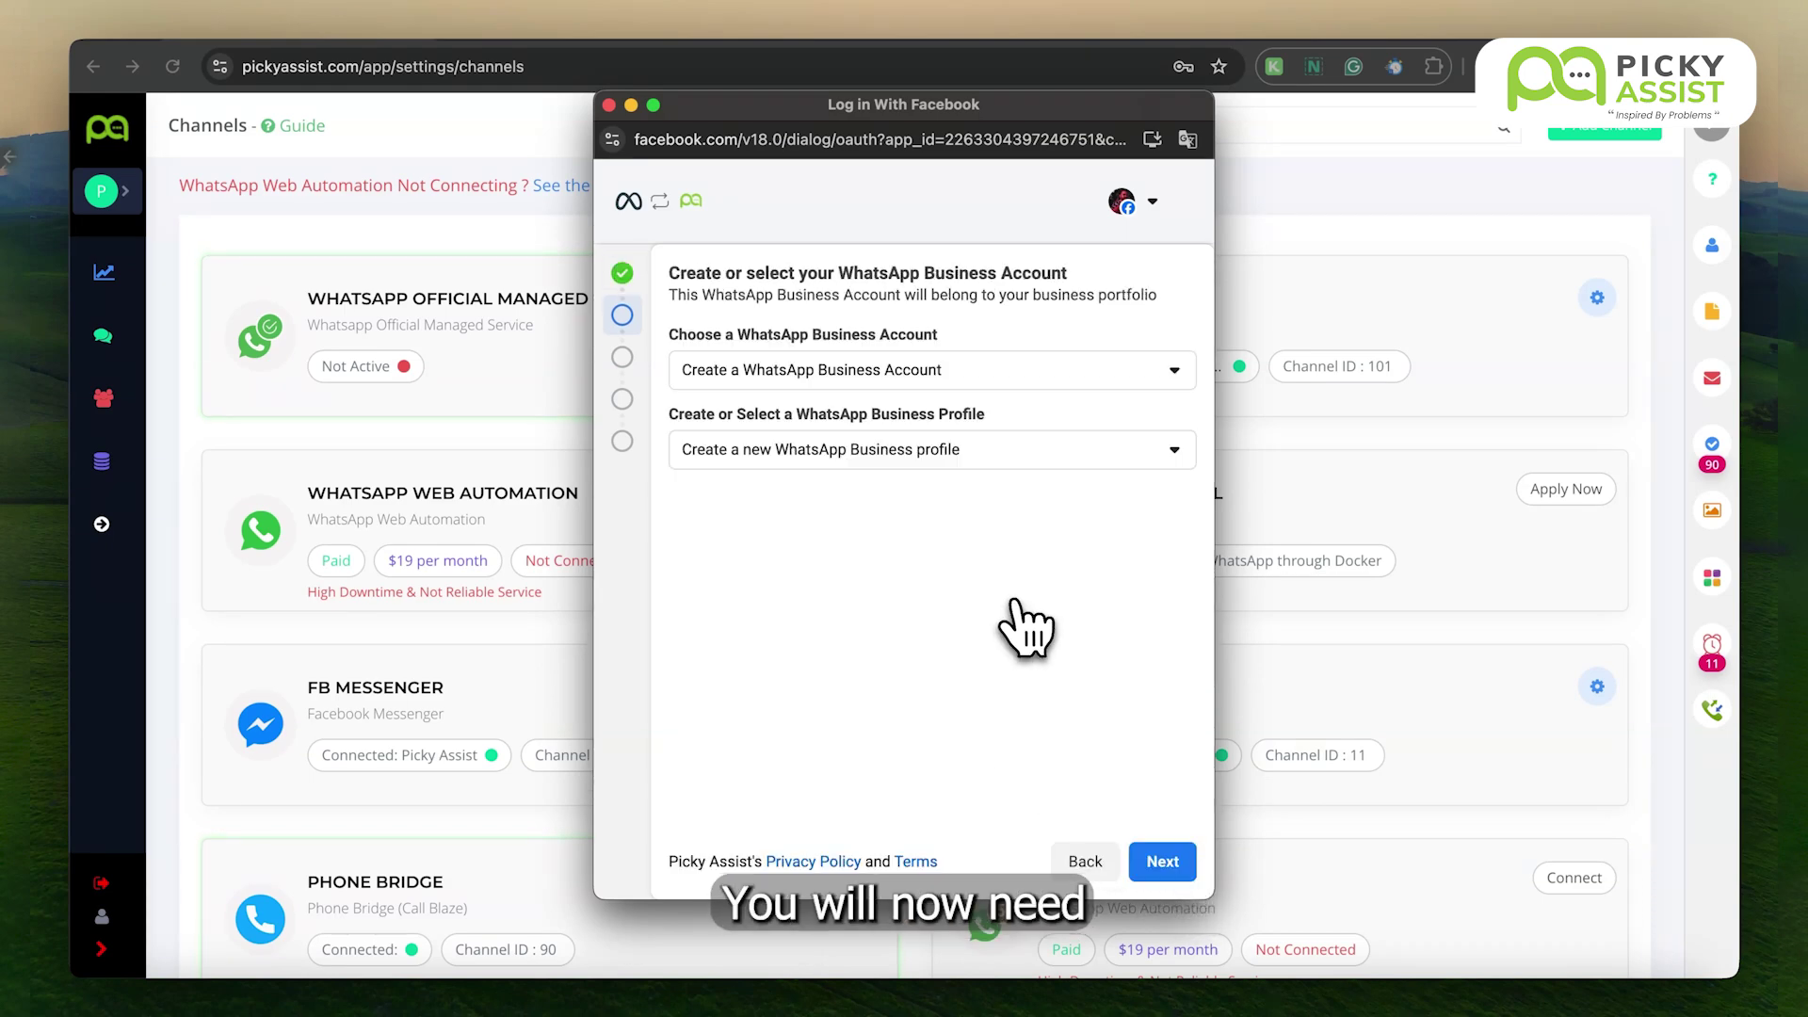
Step: Choose to create a new WhatsApp Business Account and a new WhatsApp Business profile
{"action": "left_click", "coordinate": [989, 370]}
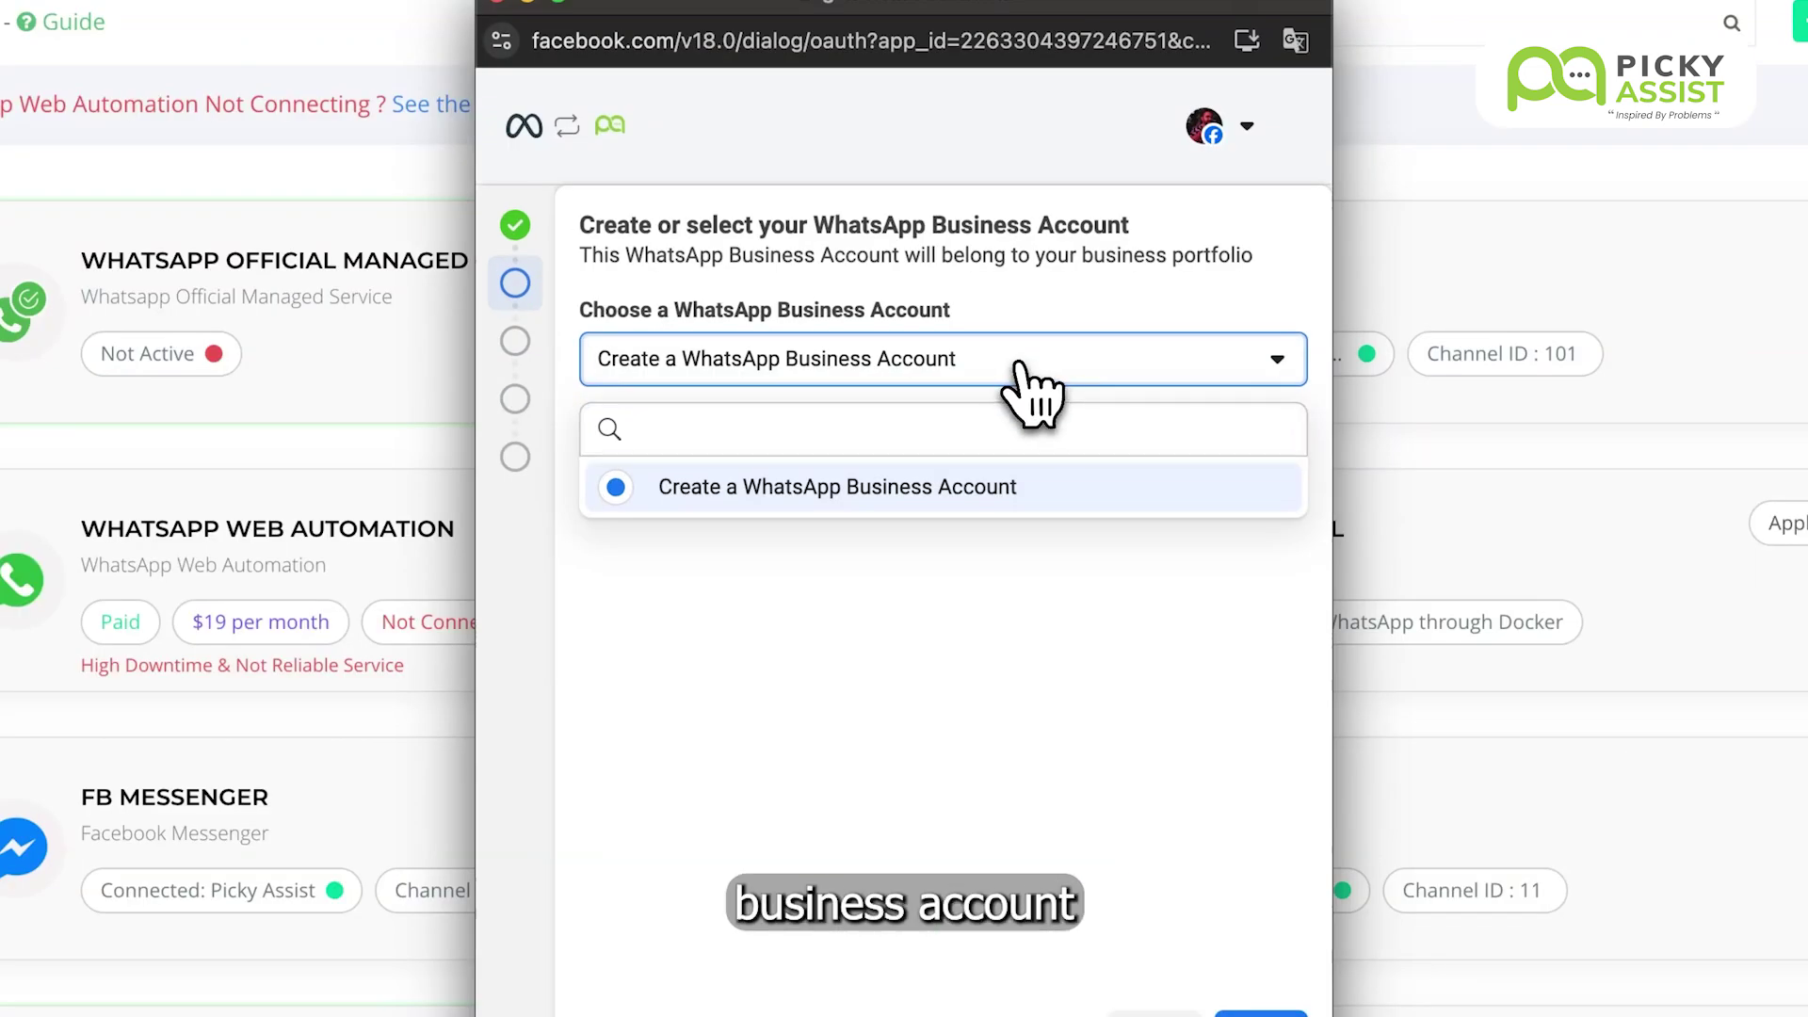
{"action": "left_click", "coordinate": [987, 373]}
{"action": "left_click", "coordinate": [1026, 464]}
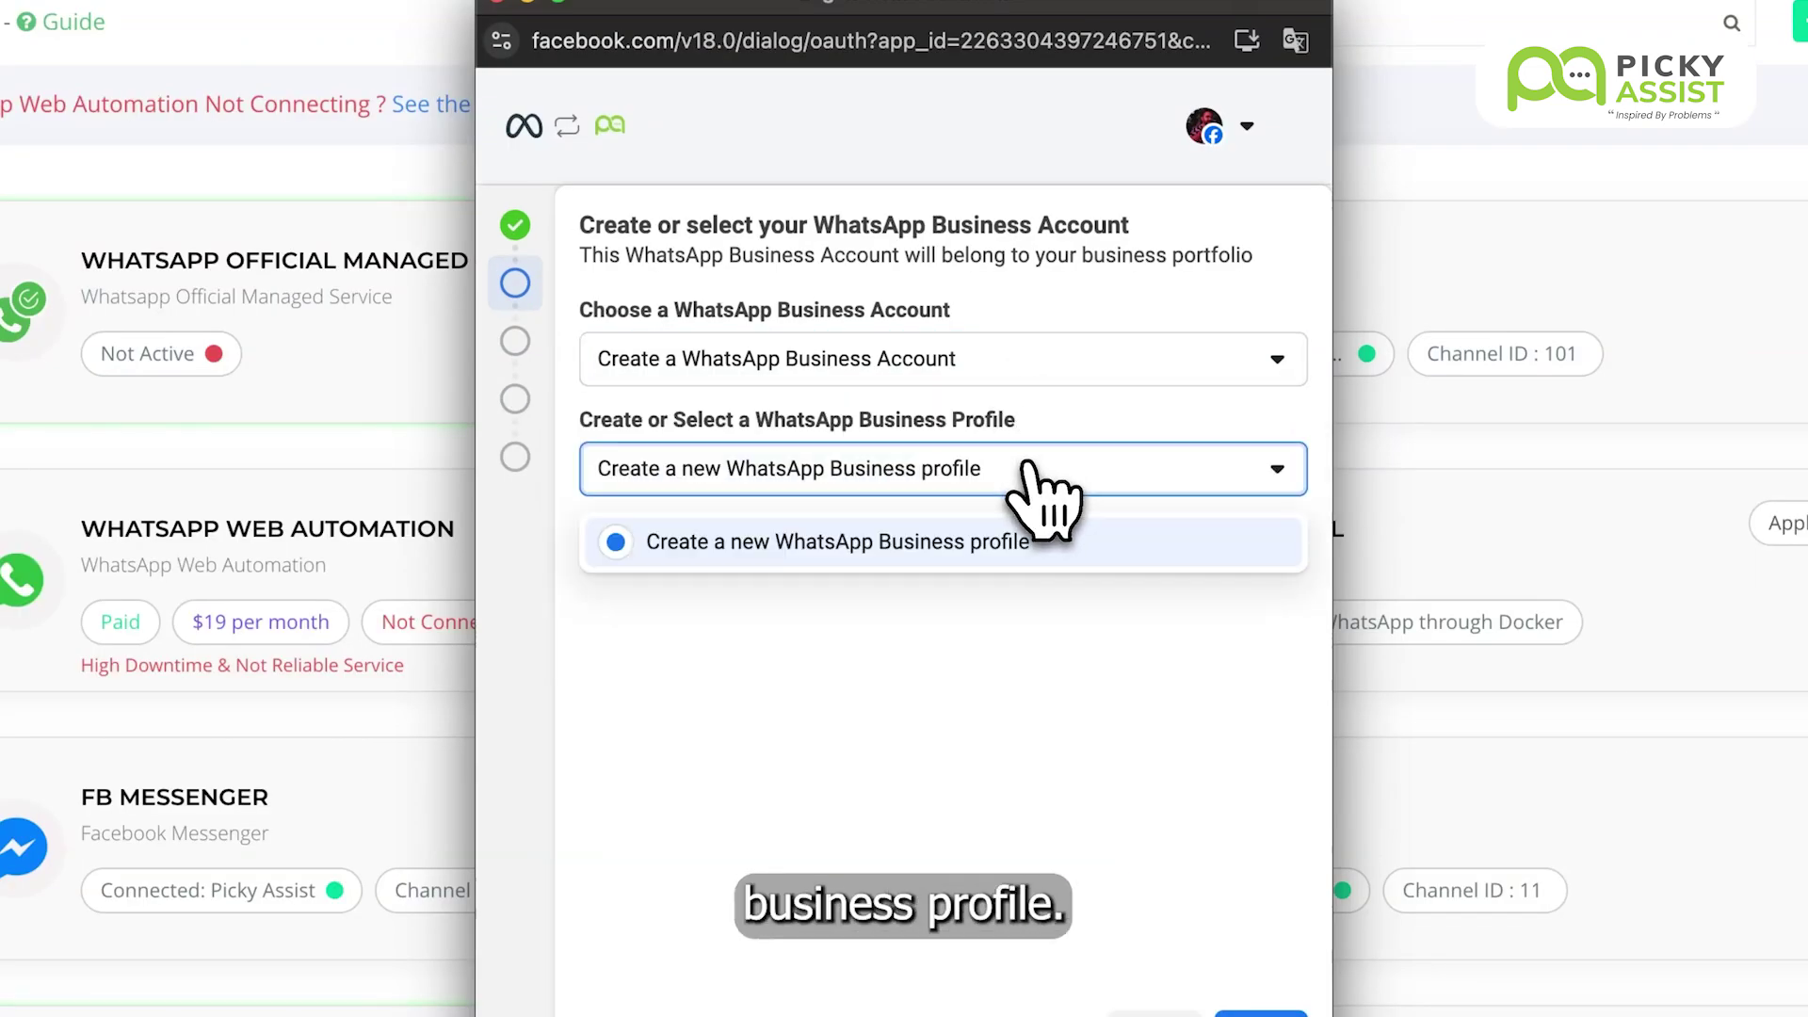
{"action": "left_click", "coordinate": [1029, 466]}
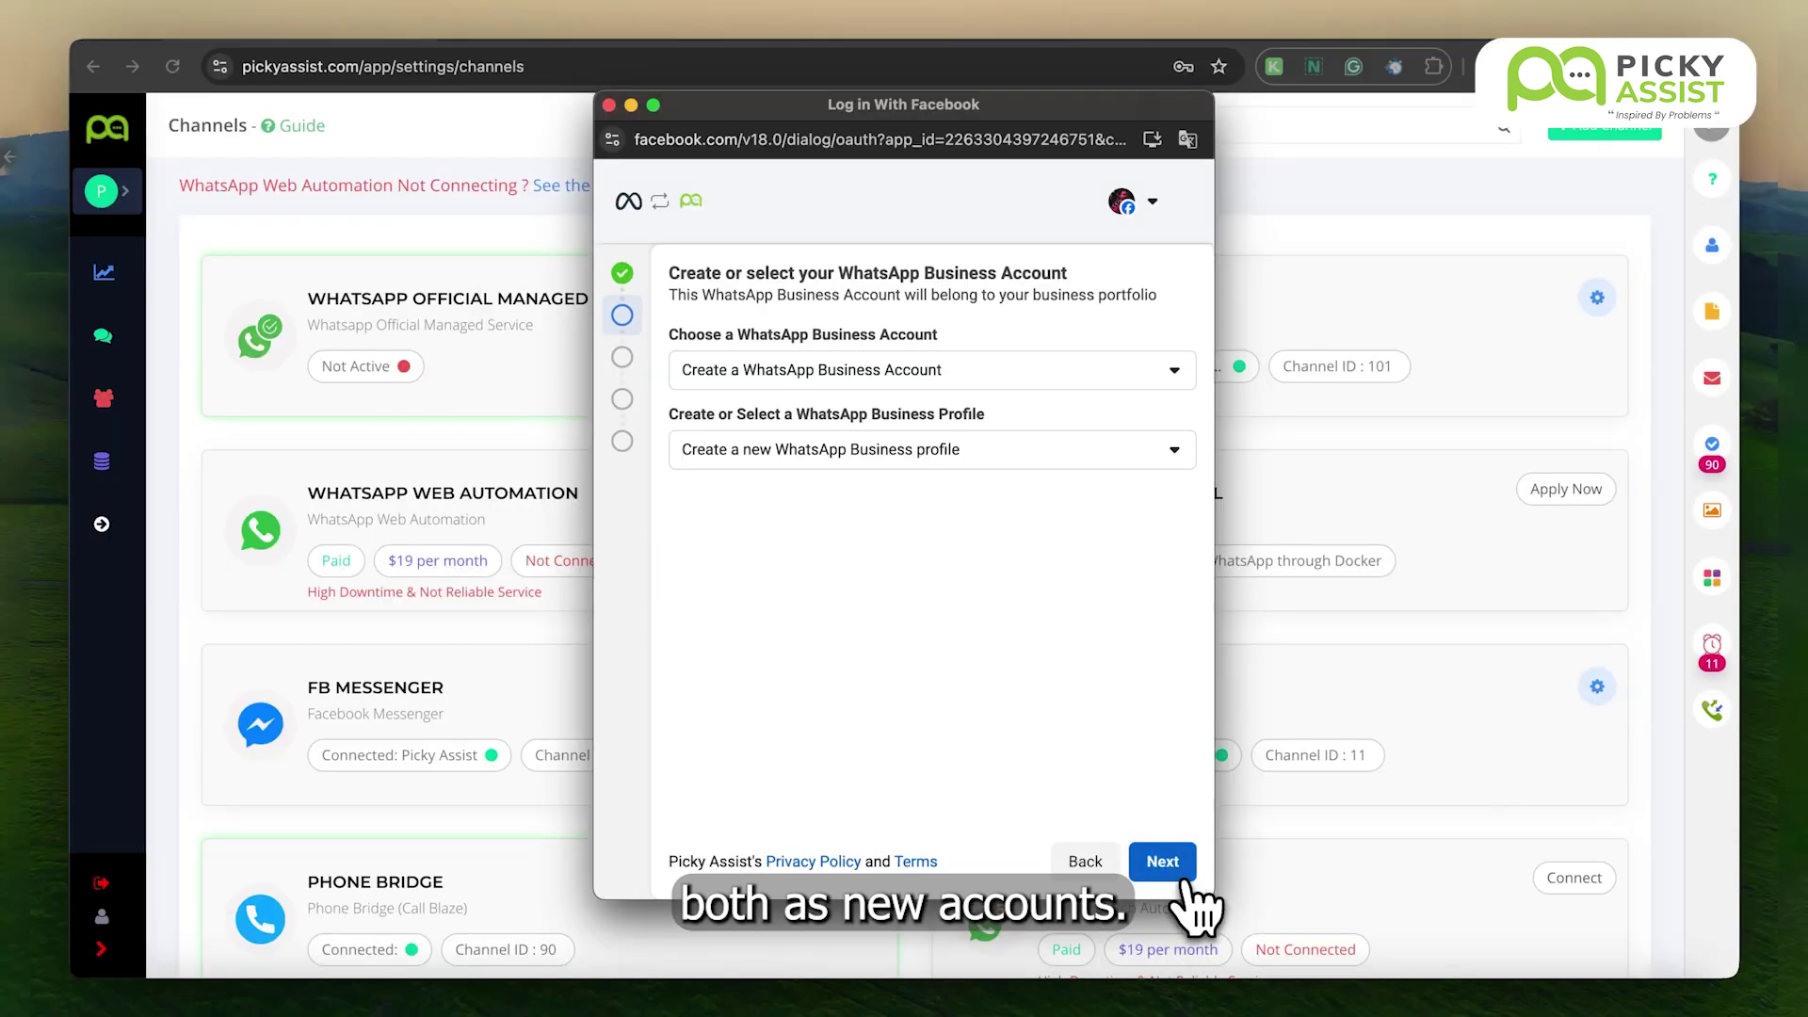
{"action": "left_click", "coordinate": [1168, 863]}
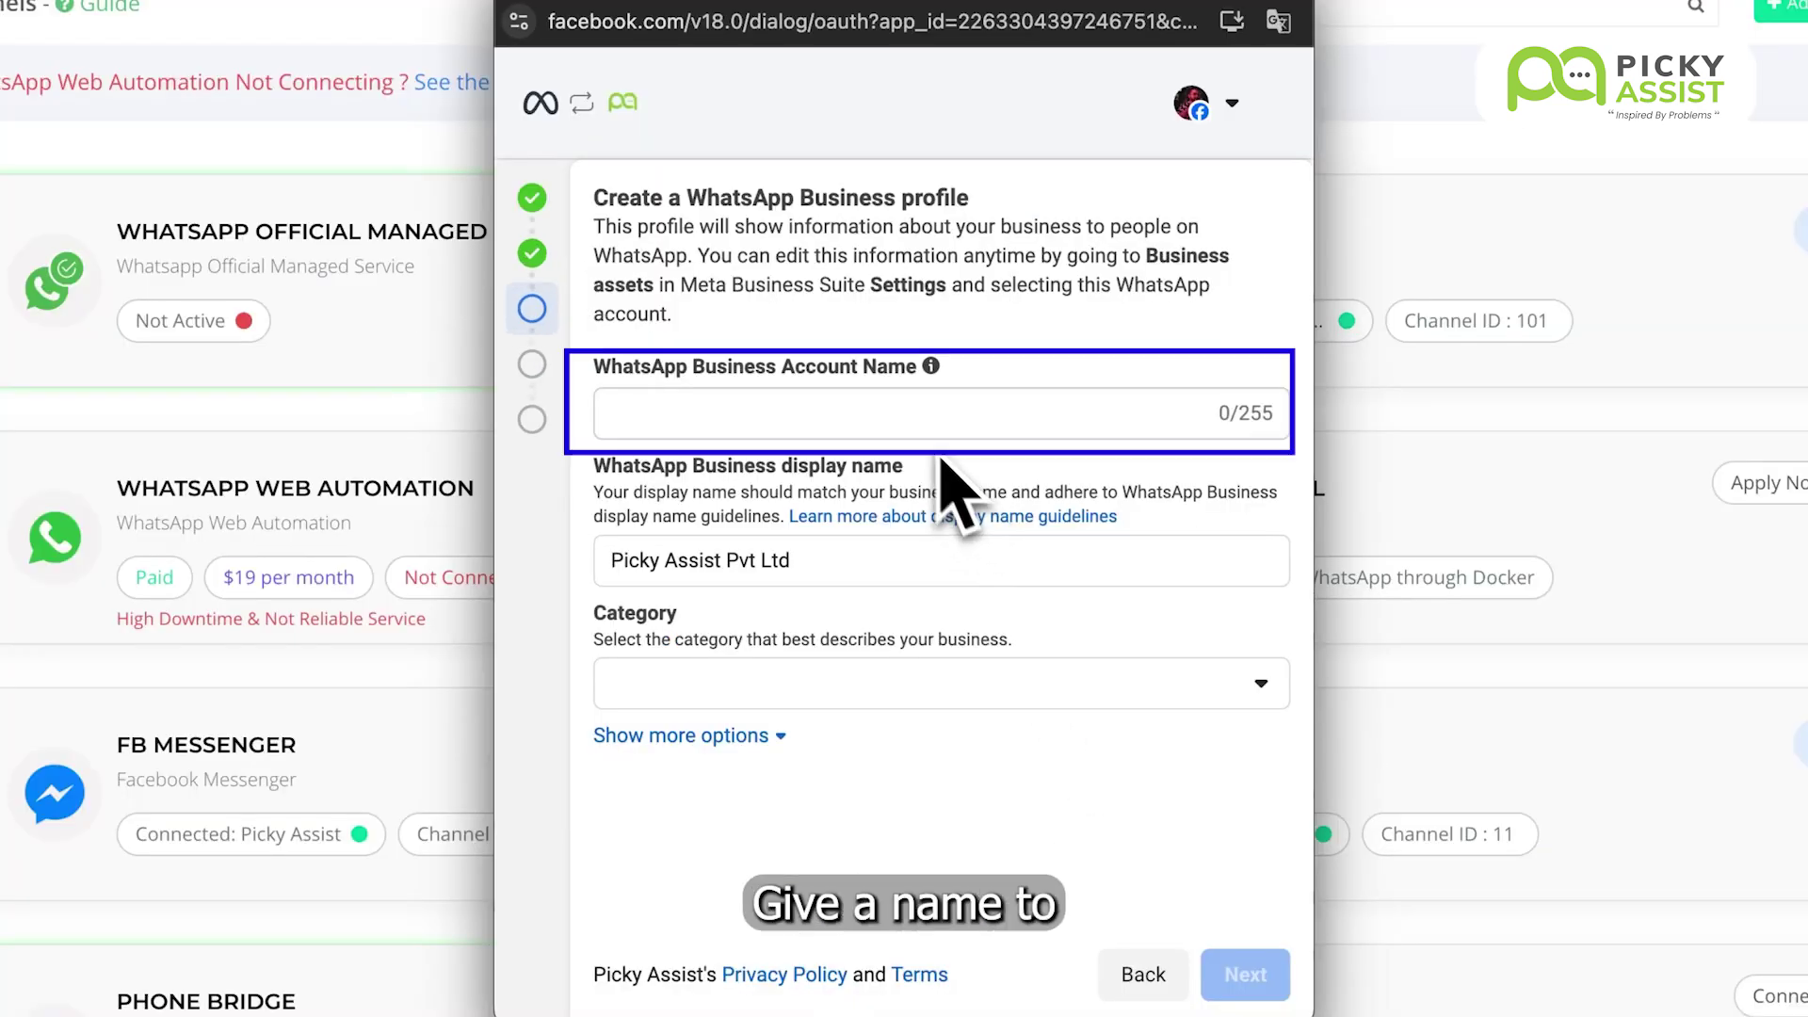
Step: Name the account 'Picky Assist India' with the Professional Services category
{"action": "left_click", "coordinate": [851, 407]}
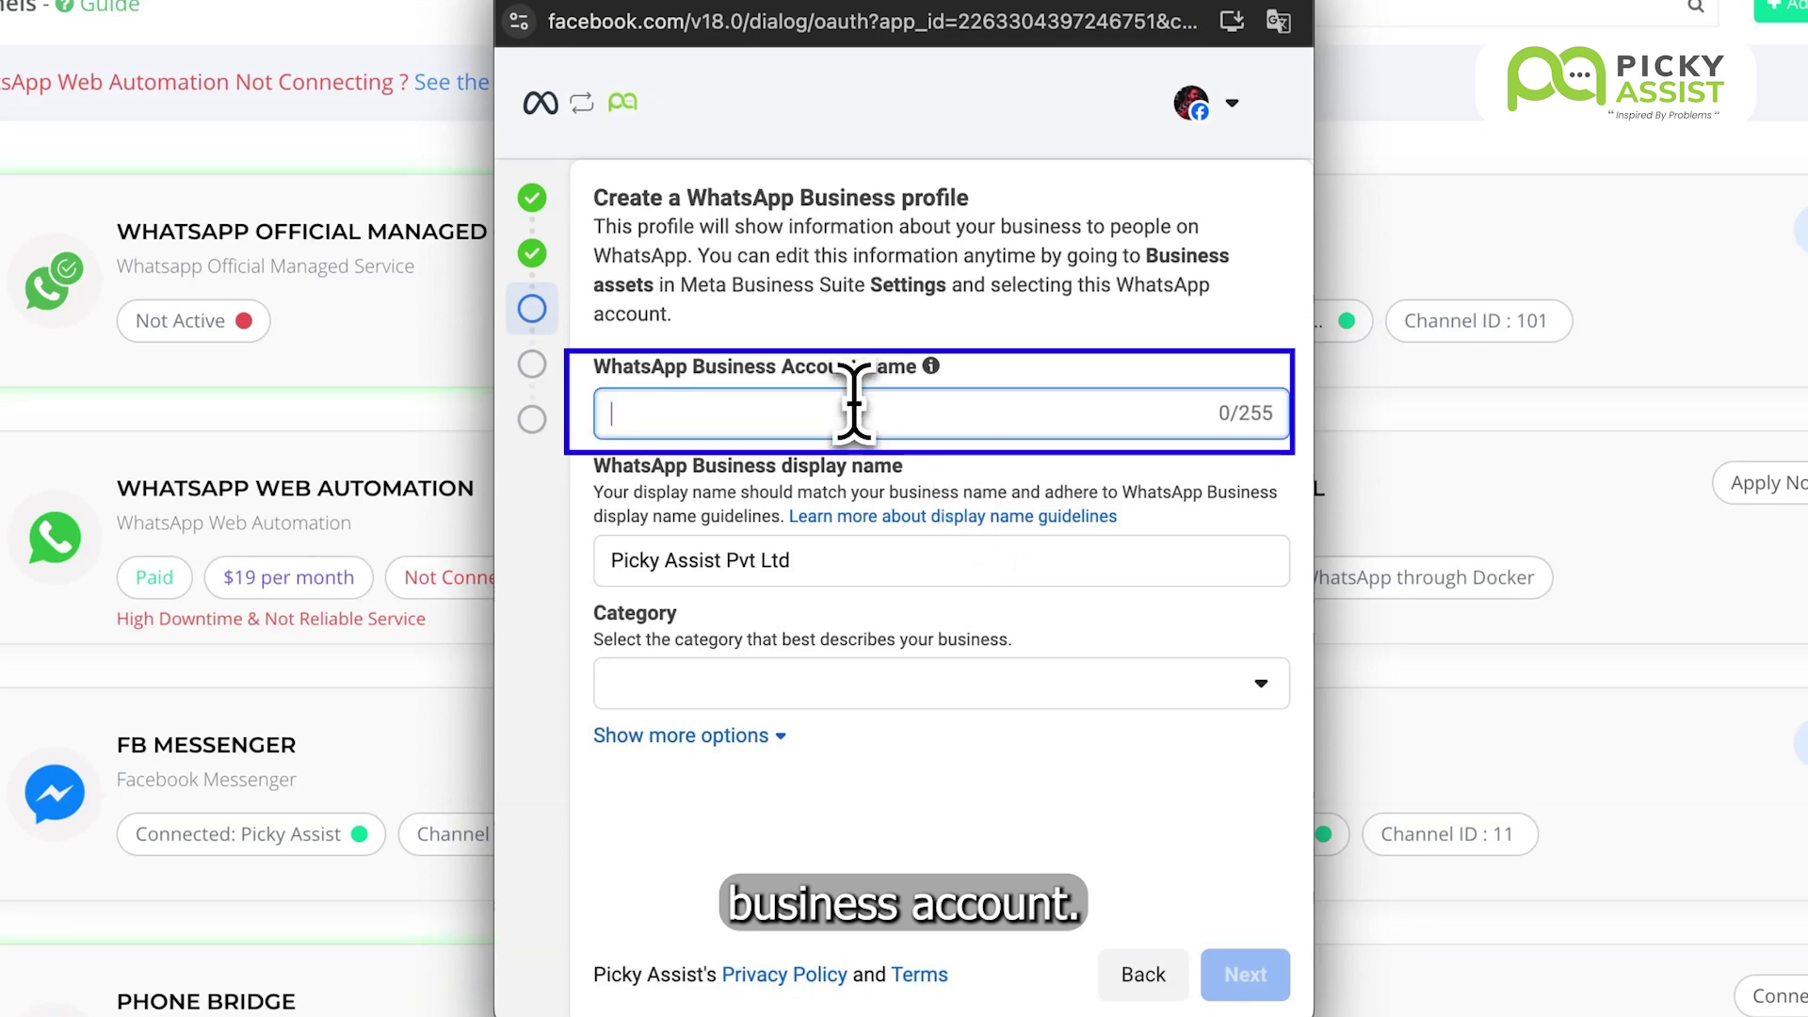
{"action": "type", "text": "Picky Assist "}
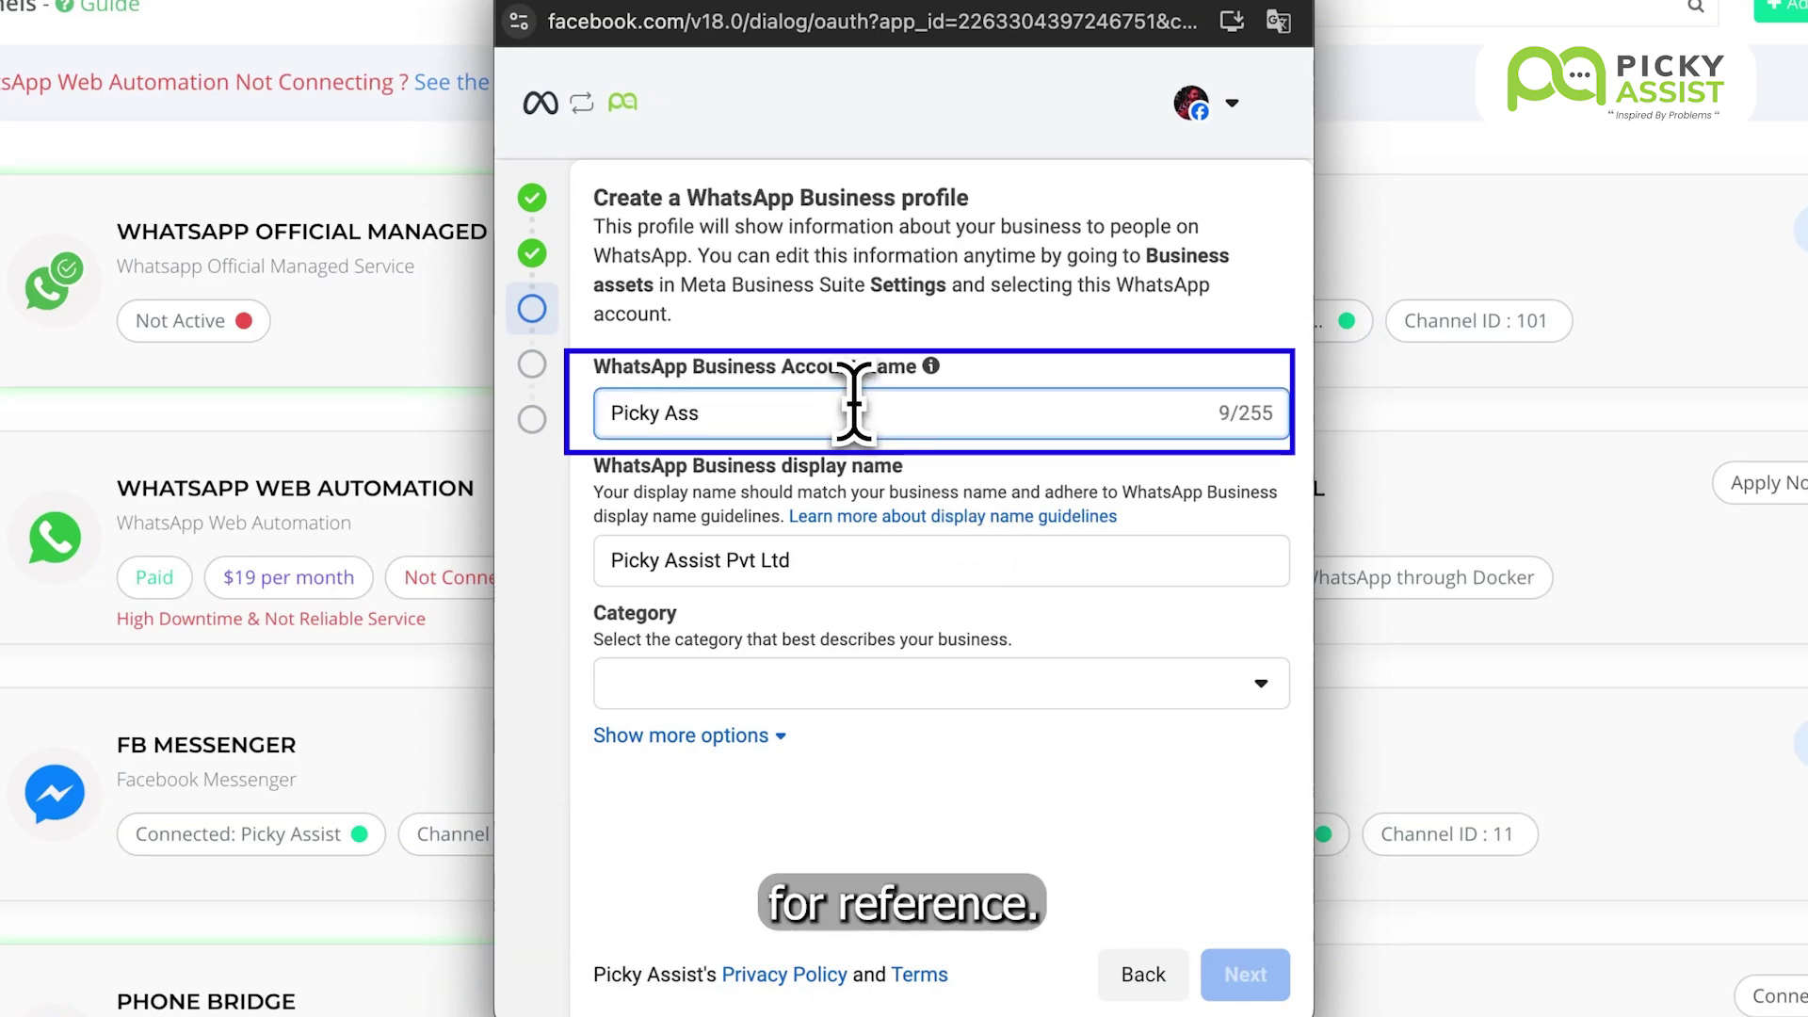
{"action": "type", "text": "India"}
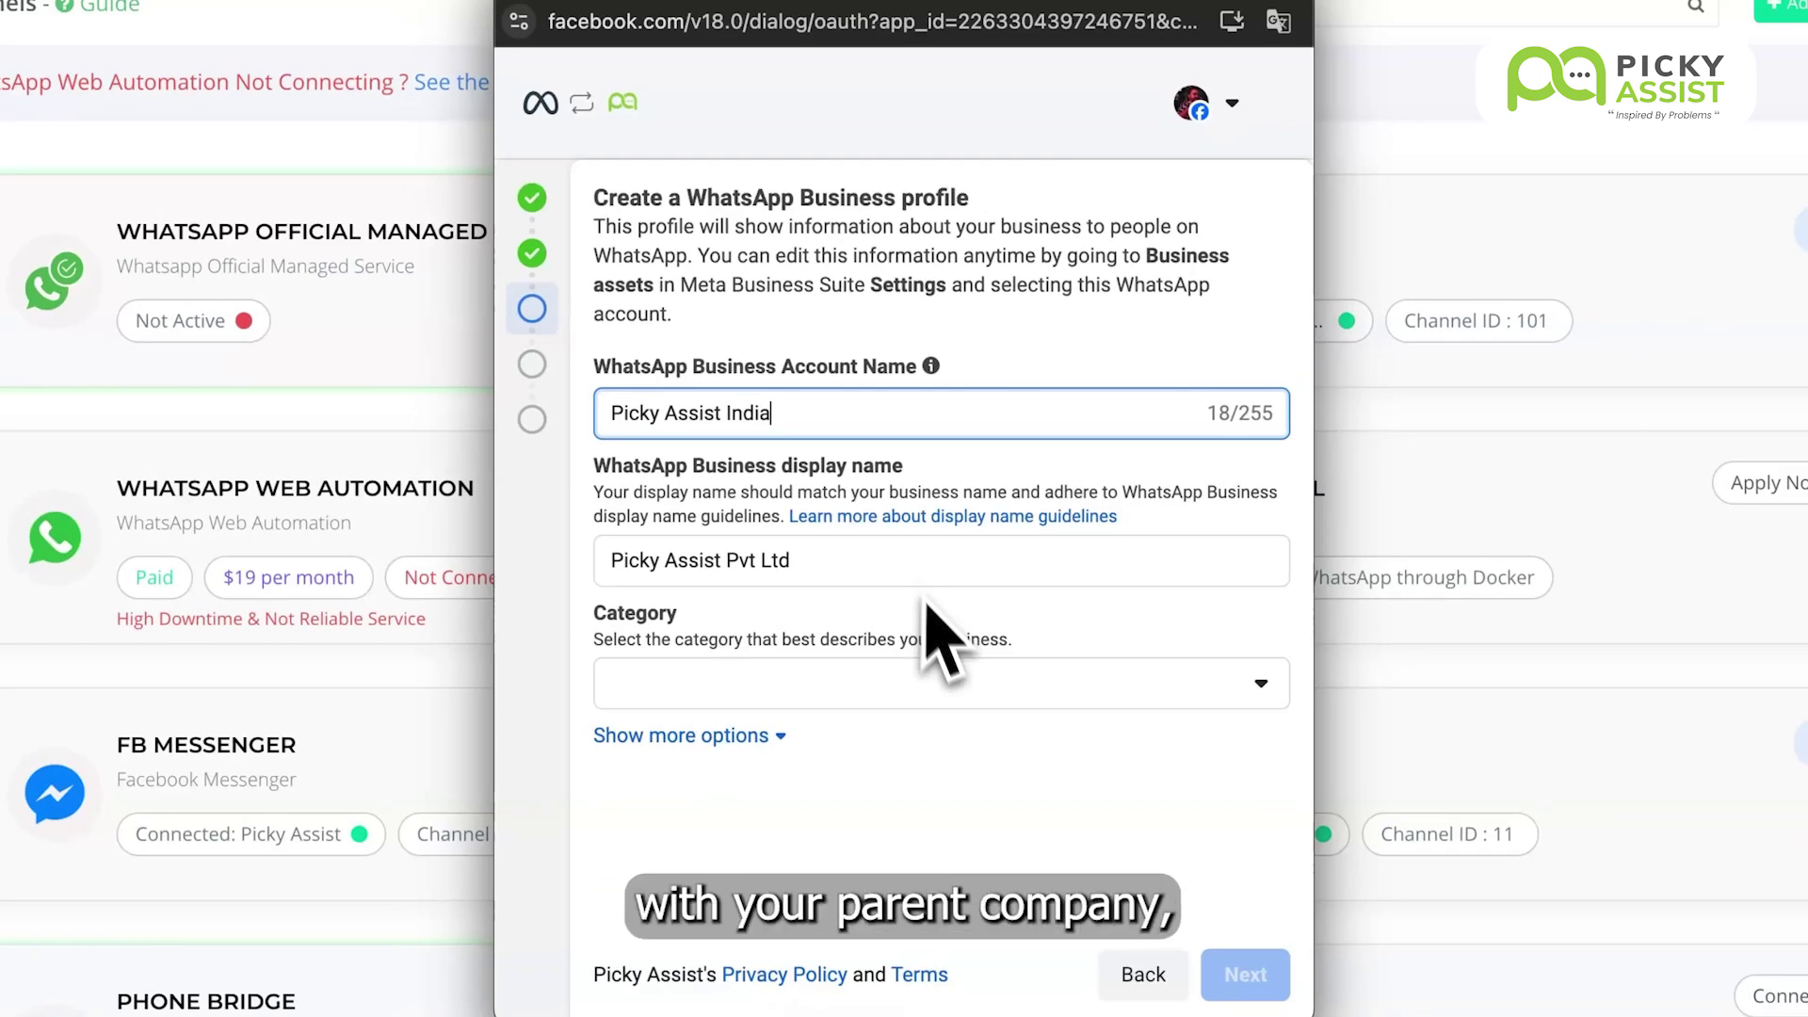
{"action": "left_click", "coordinate": [936, 687]}
{"action": "scroll", "coordinate": [958, 565], "scroll_direction": "down", "scroll_amount": 5}
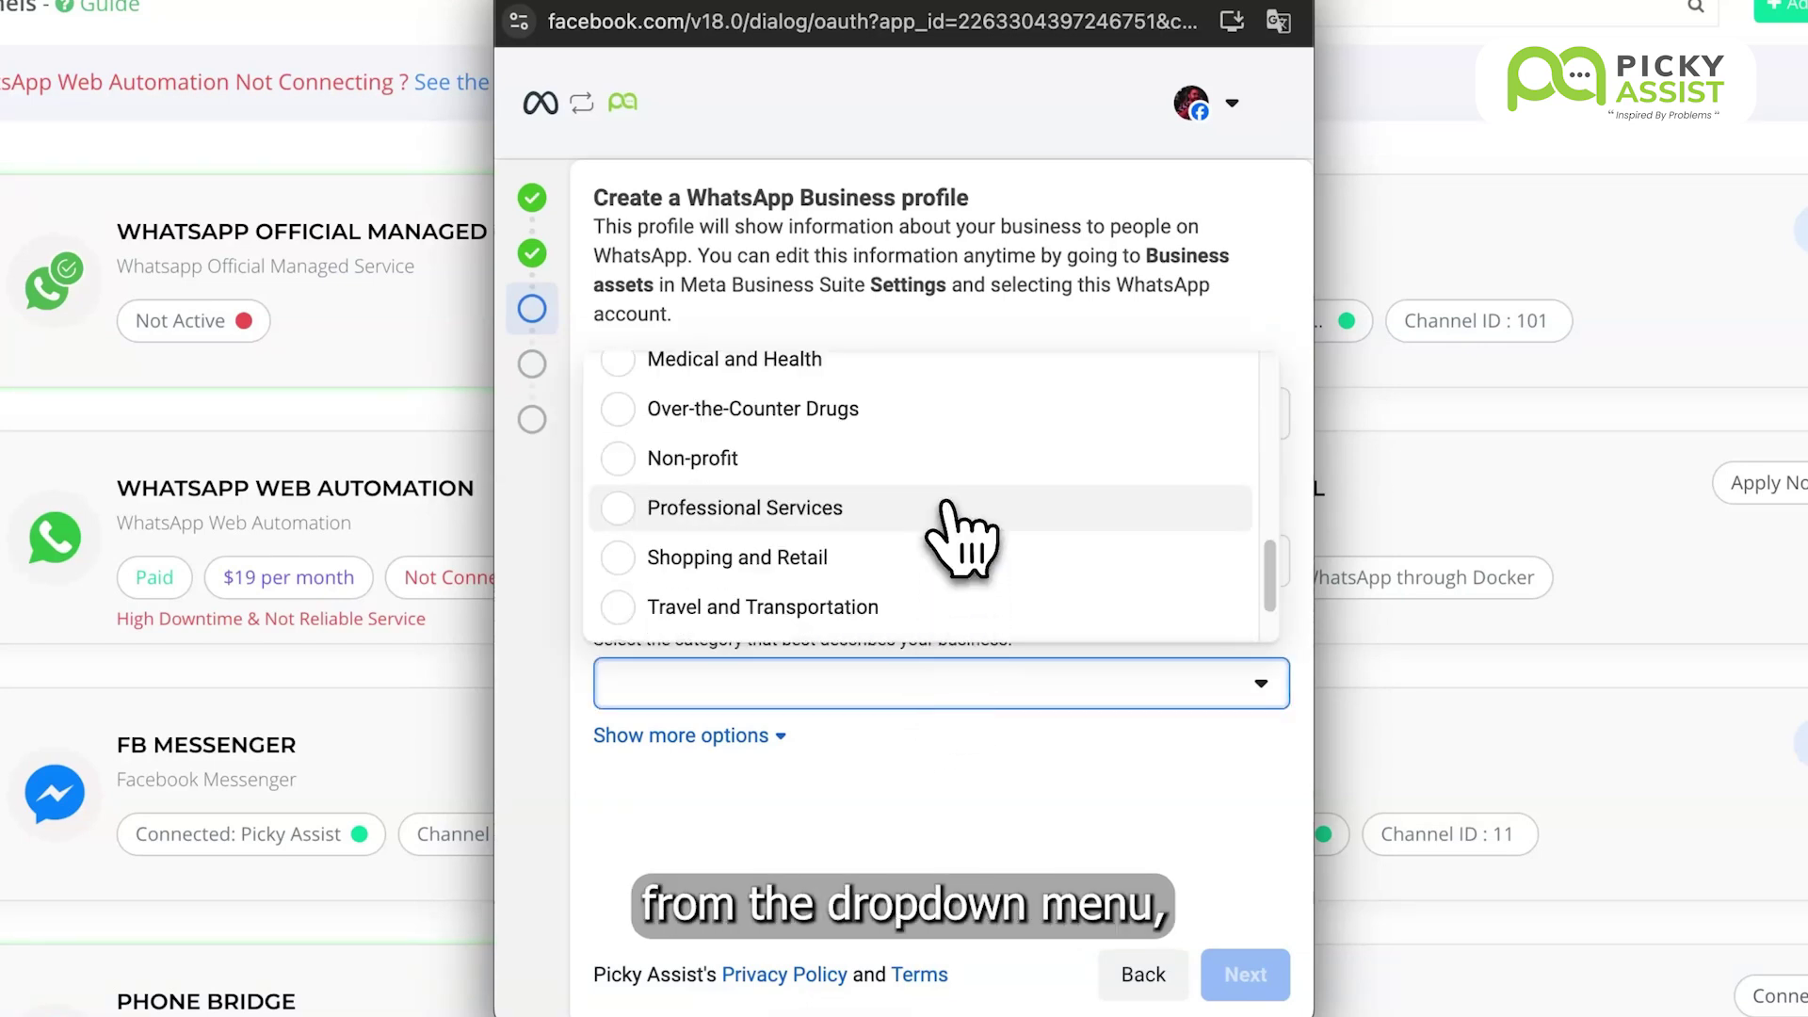
{"action": "left_click", "coordinate": [895, 522]}
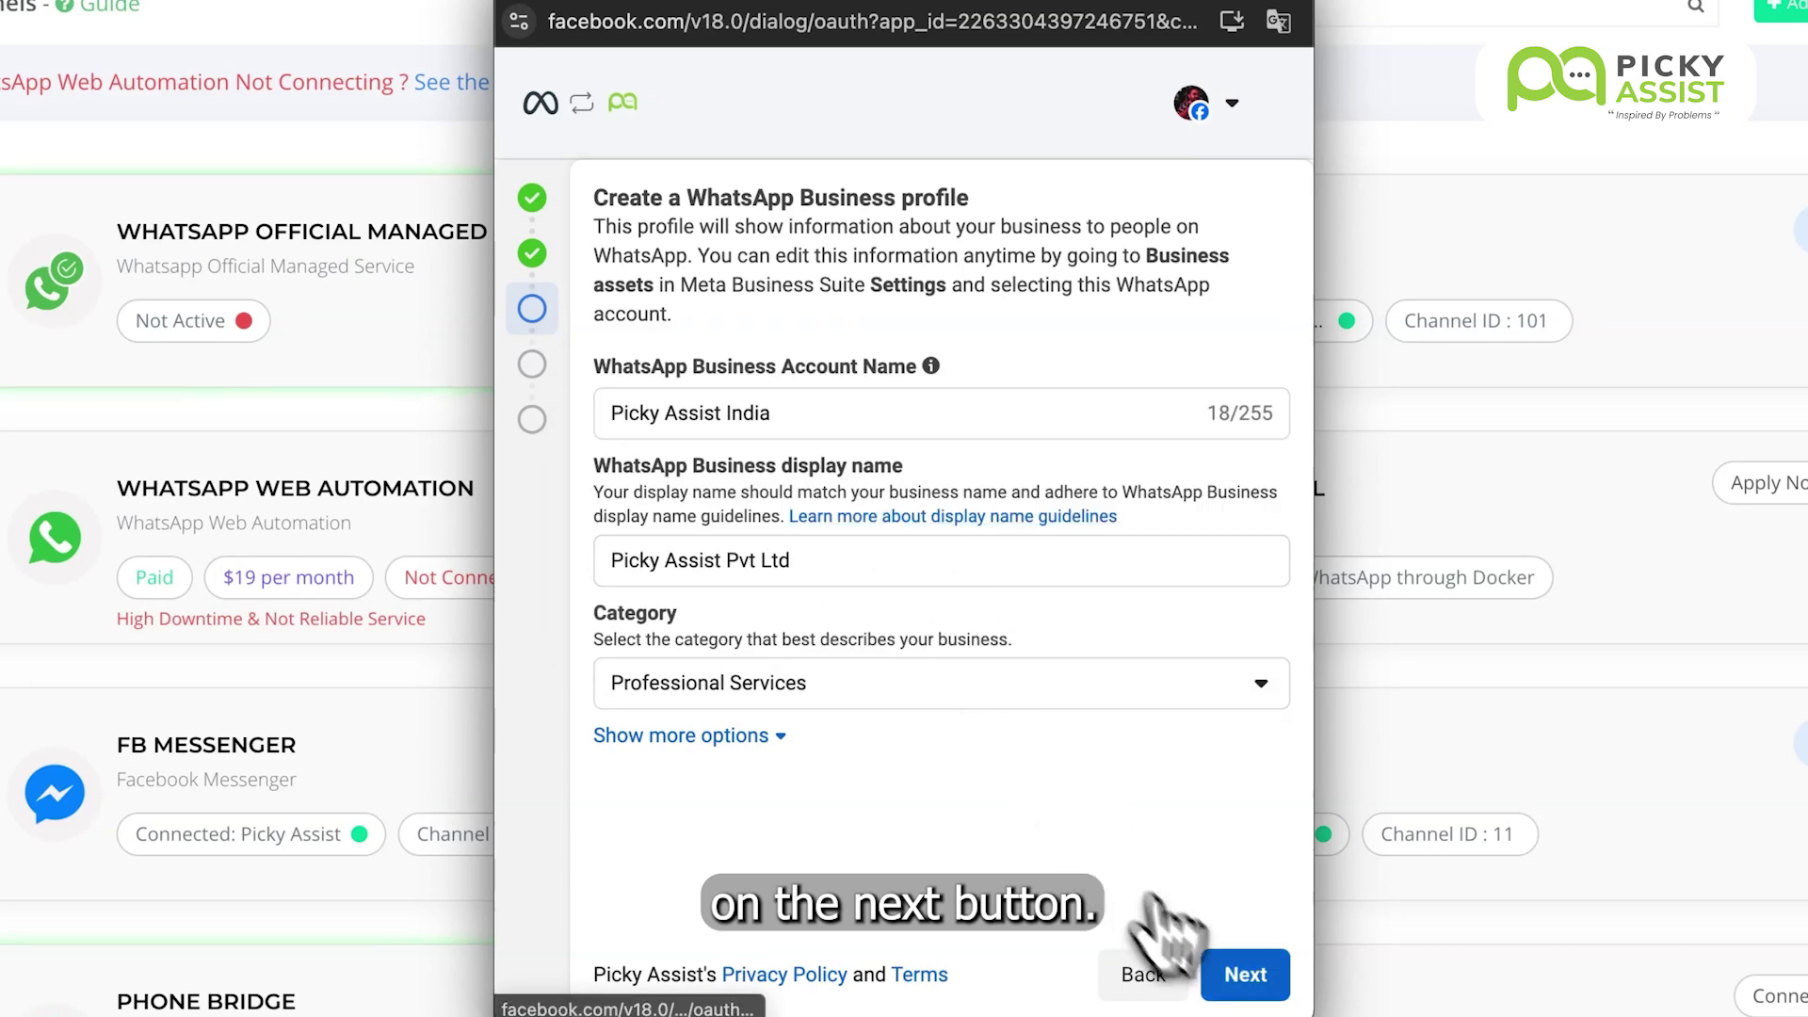
{"action": "left_click", "coordinate": [1245, 975]}
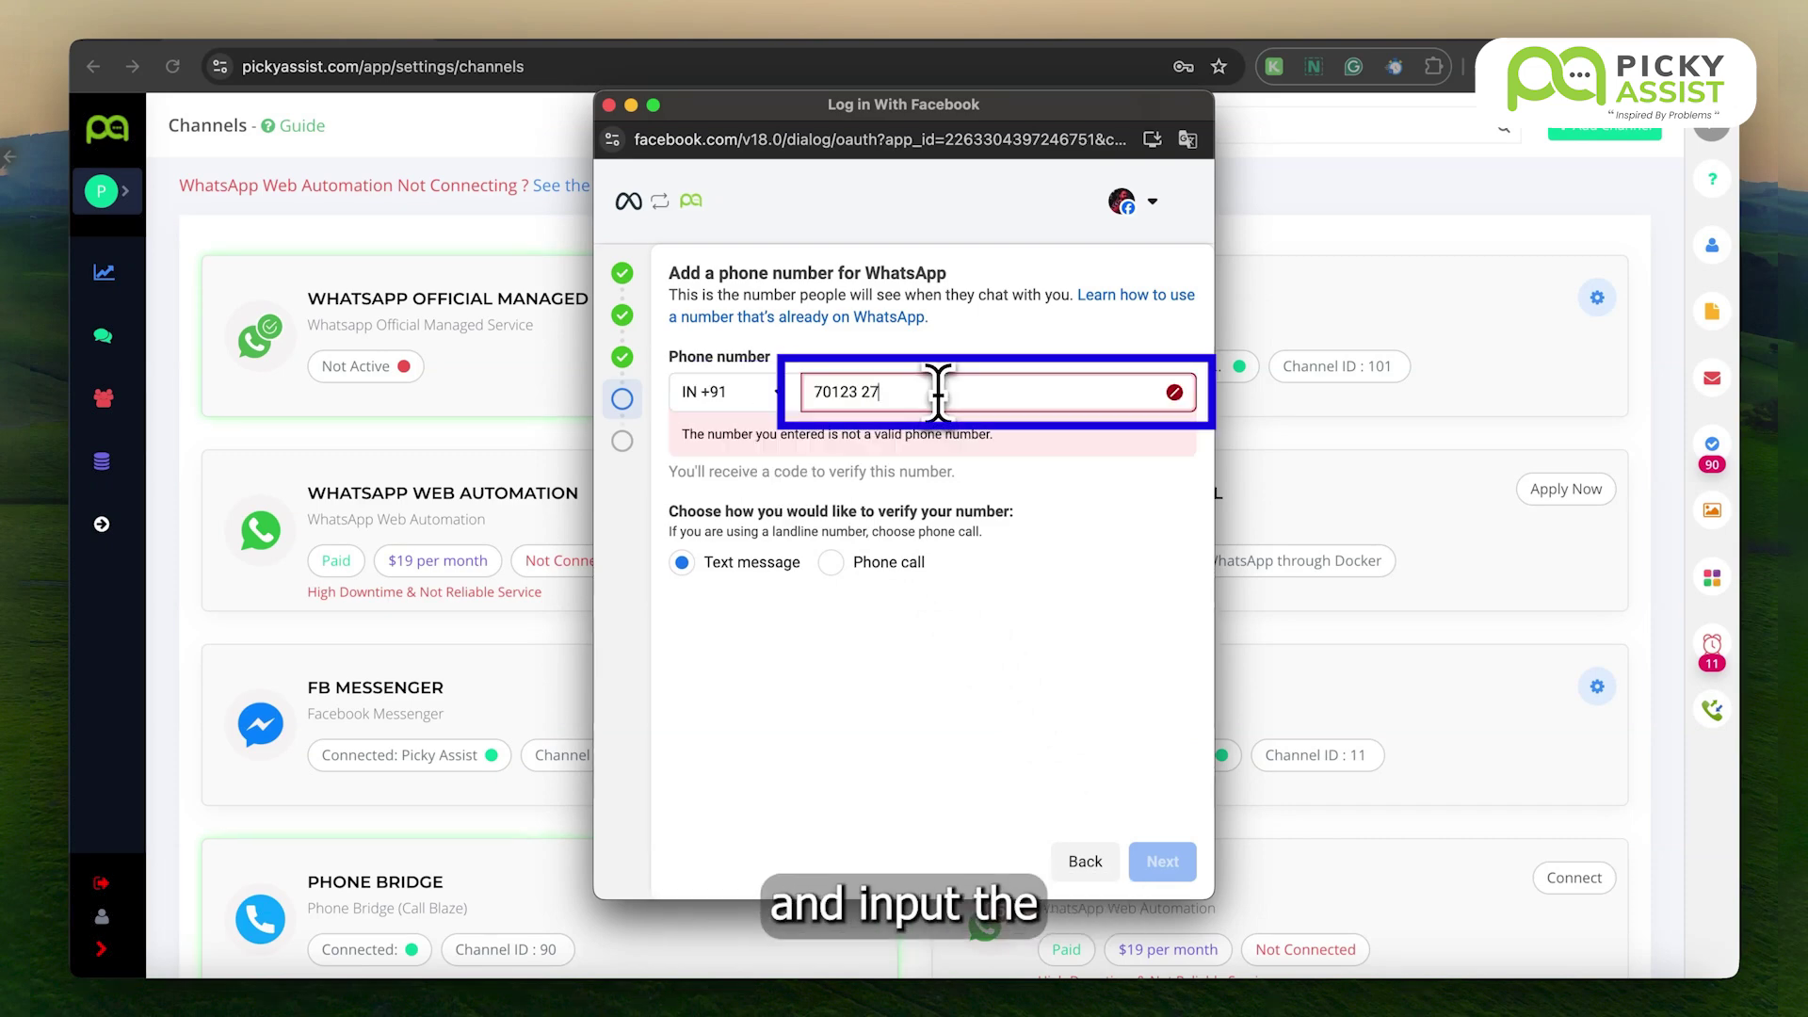
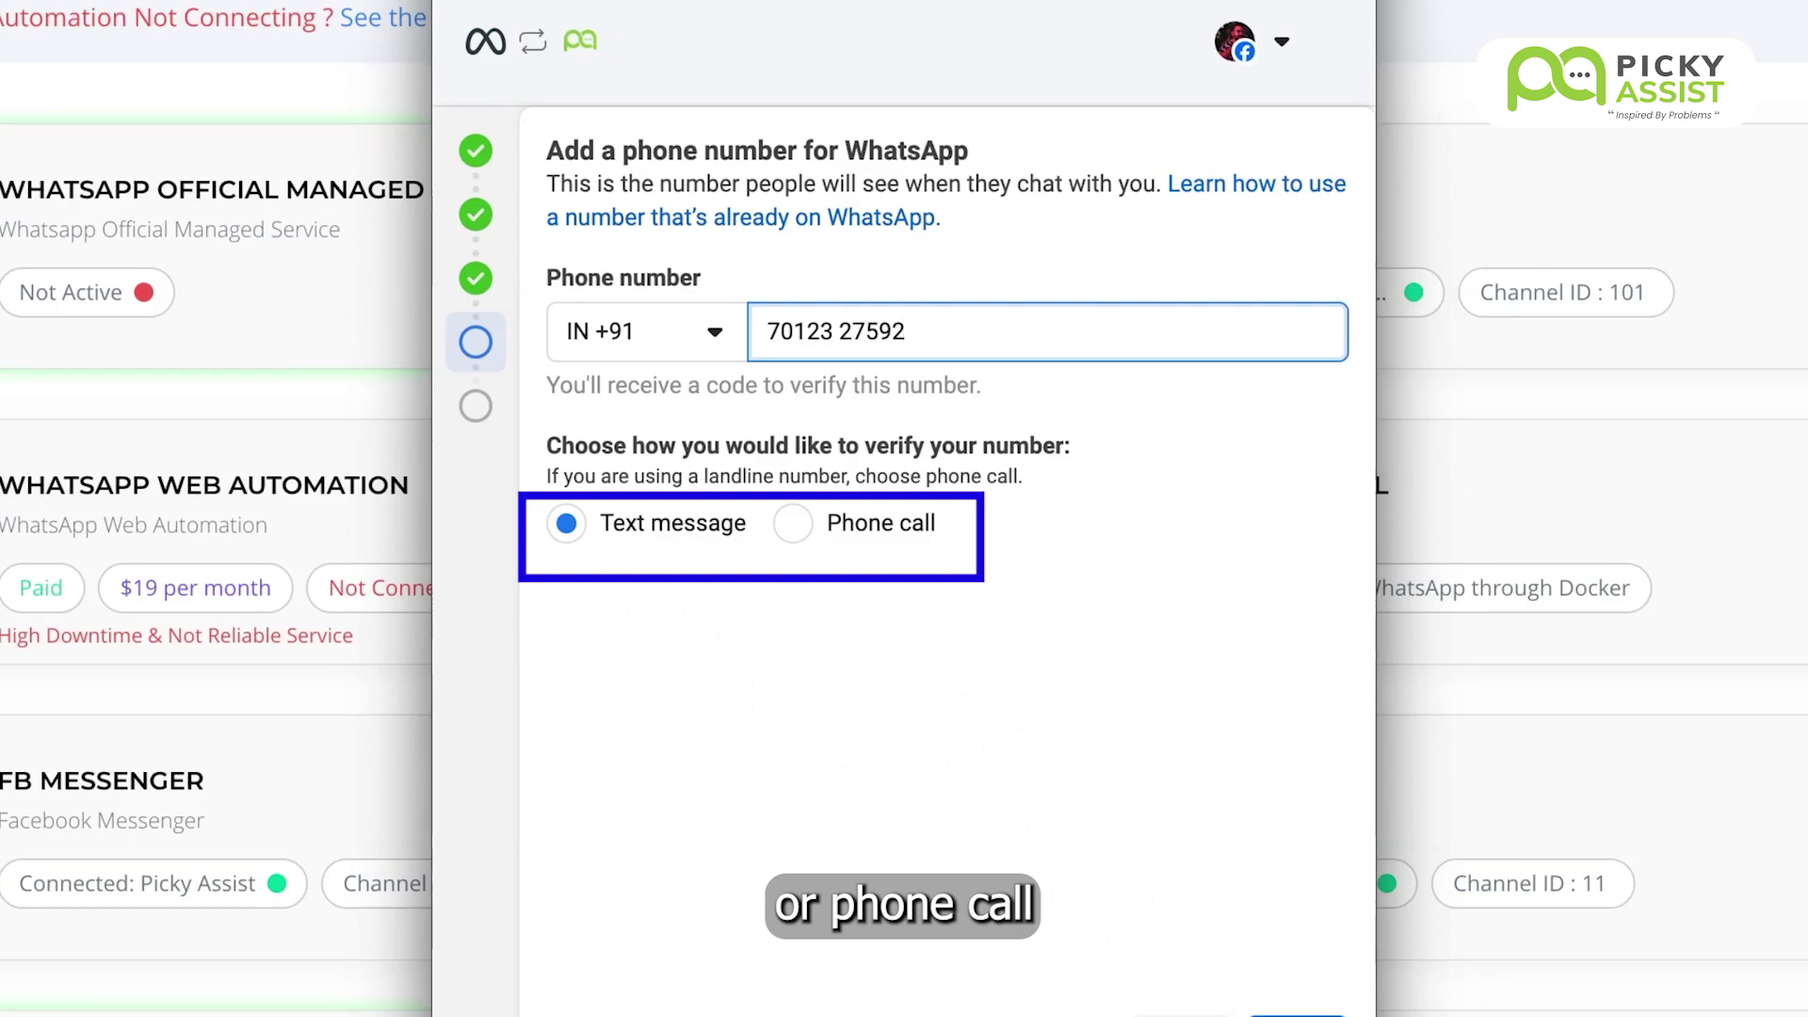
Step: Finish the phone number, verify it by text message, and enter the six-digit SMS code
{"action": "left_click", "coordinate": [1298, 1015]}
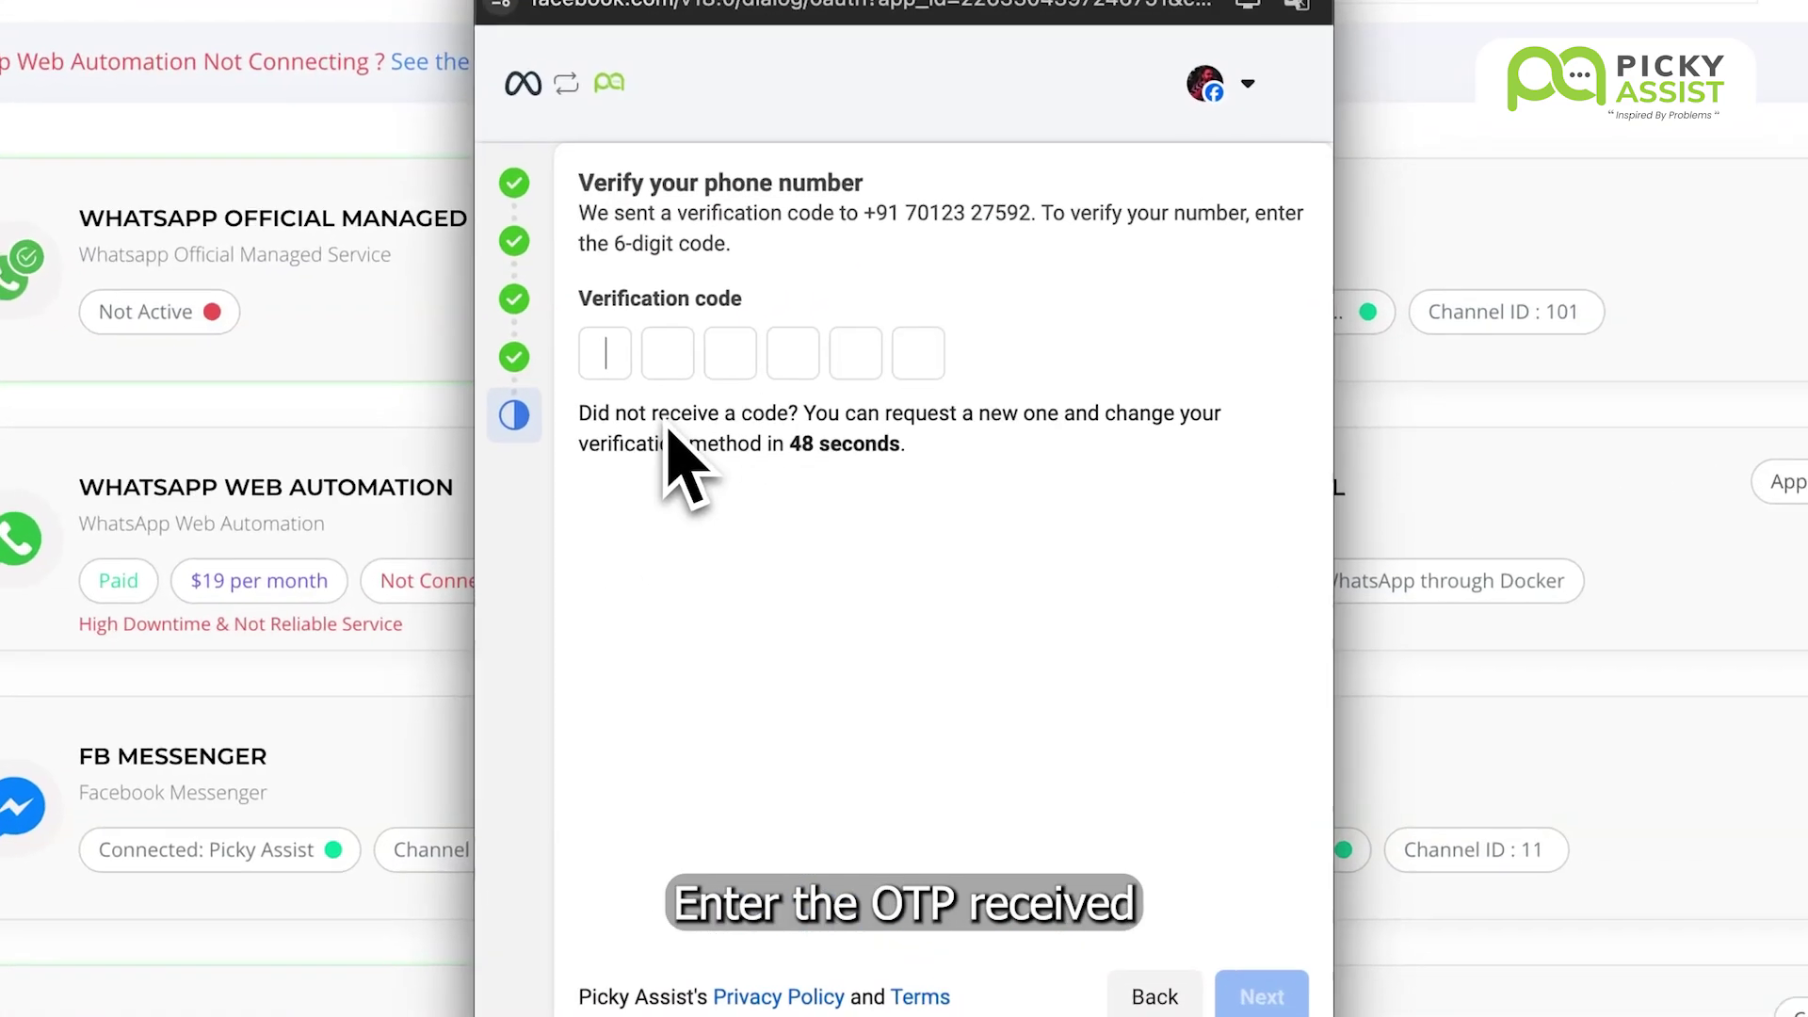
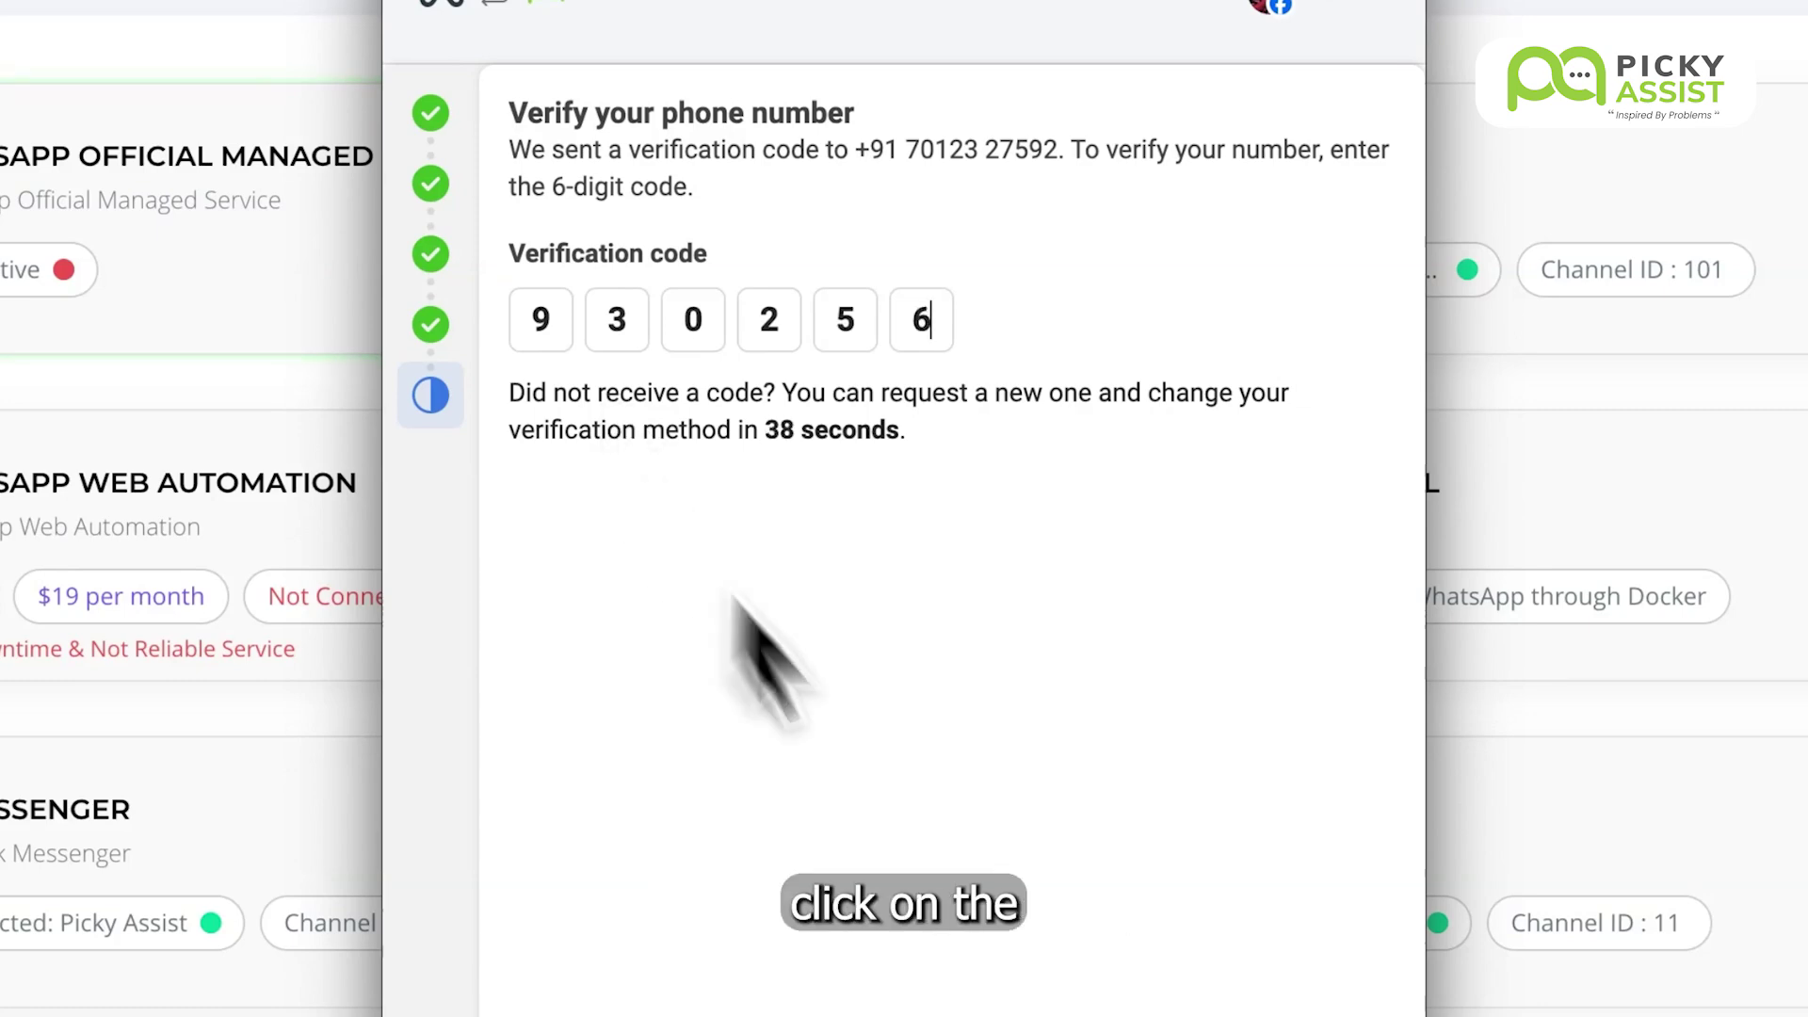
{"action": "left_click", "coordinate": [1338, 829]}
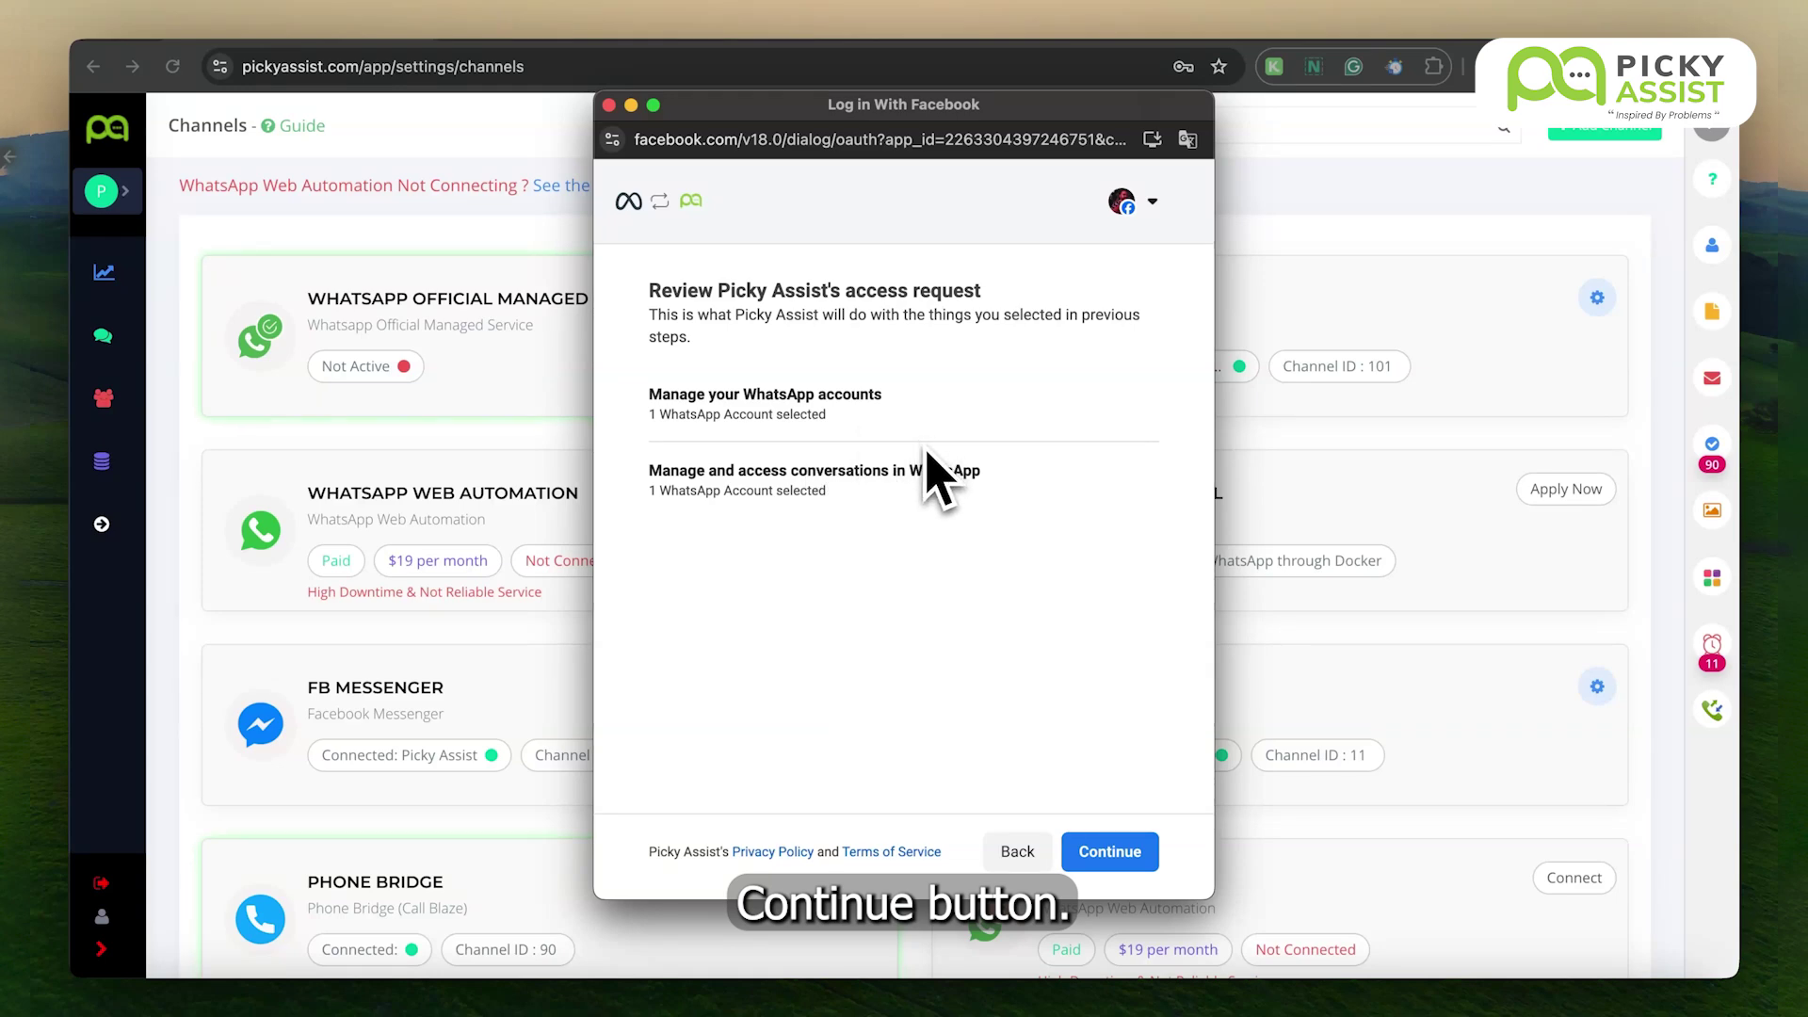
Step: Approve Picky Assist's access request and complete the WhatsApp signup
{"action": "left_click", "coordinate": [1142, 857]}
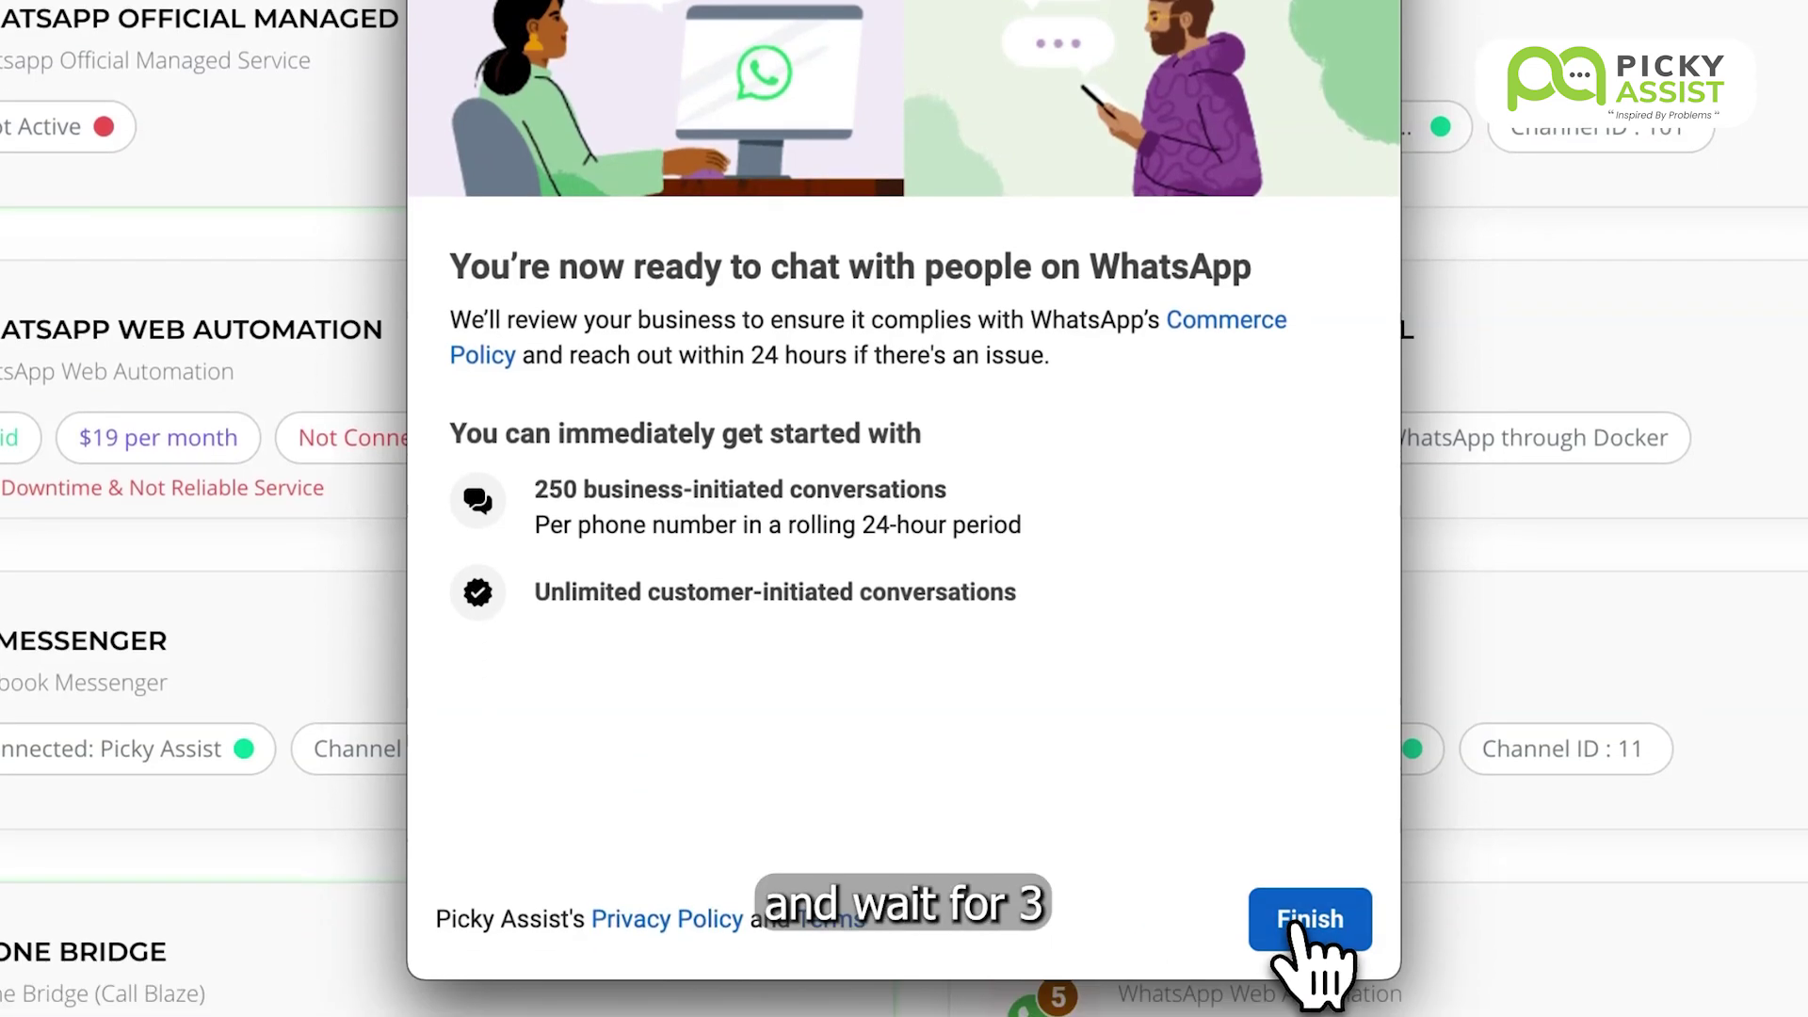
{"action": "left_click", "coordinate": [1304, 923]}
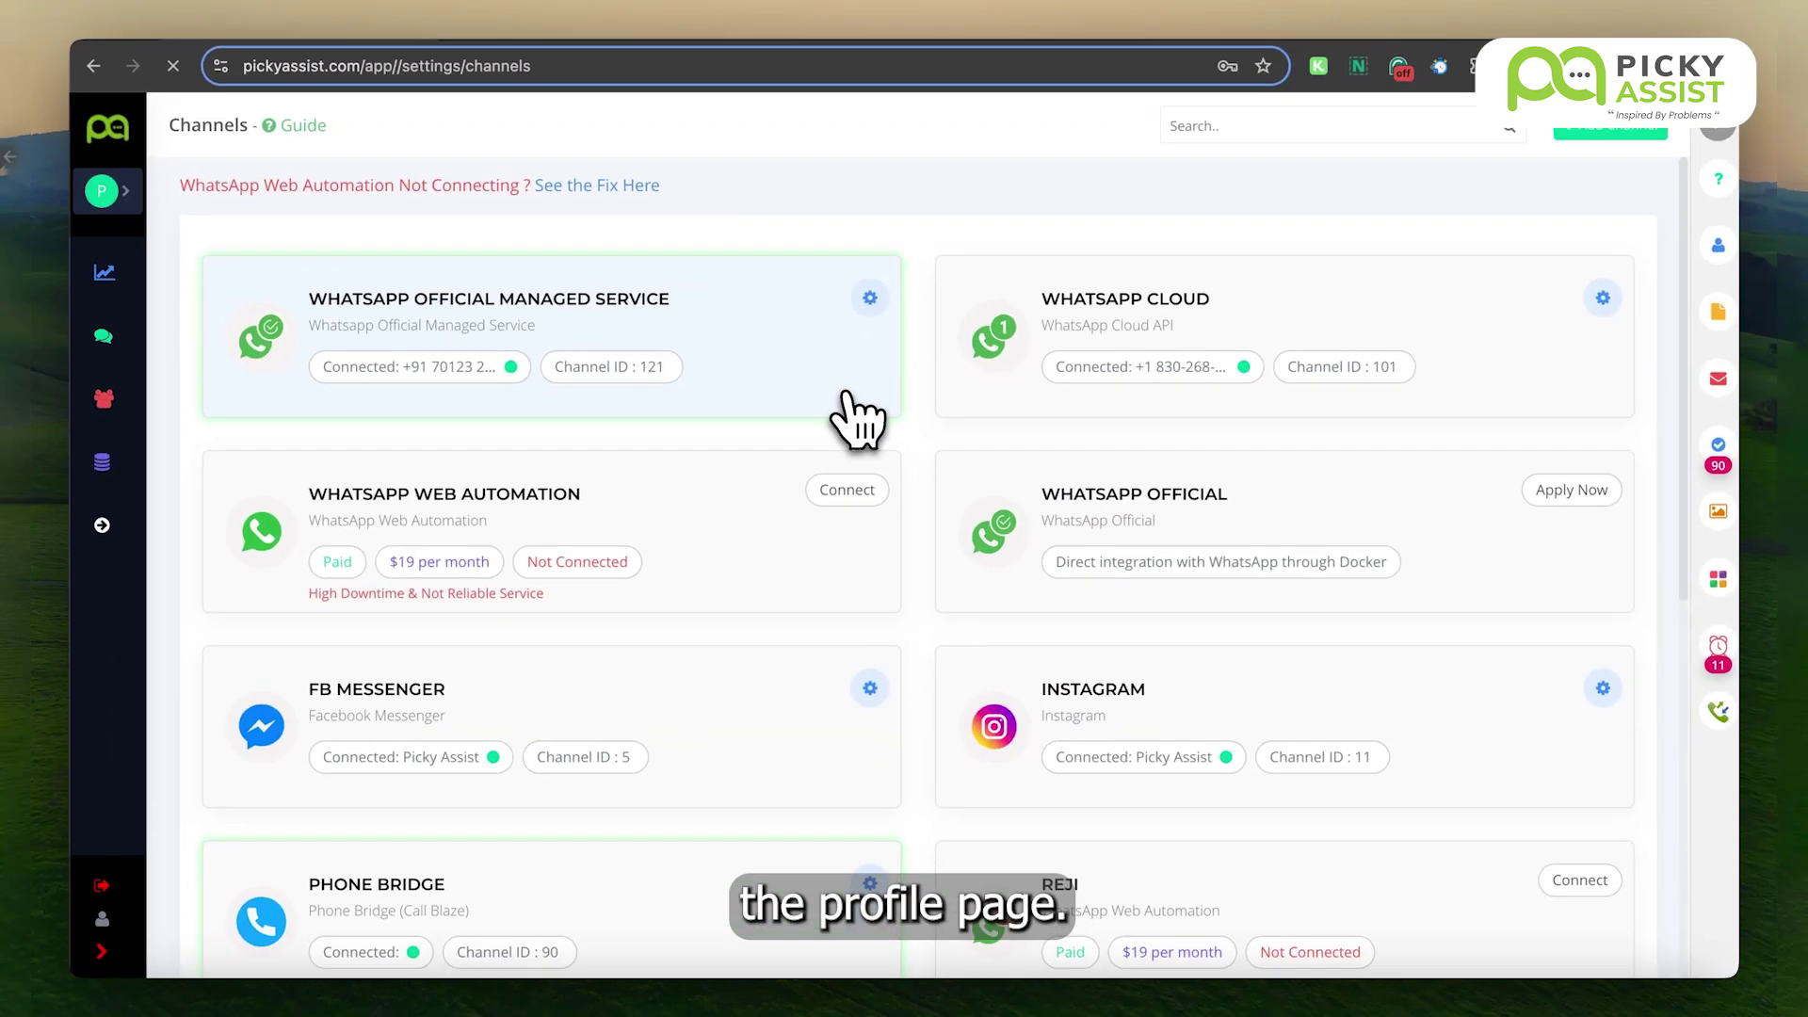
Step: Open the channel's Profile page, try the About and picture editors, and close without changes
{"action": "left_click", "coordinate": [852, 414]}
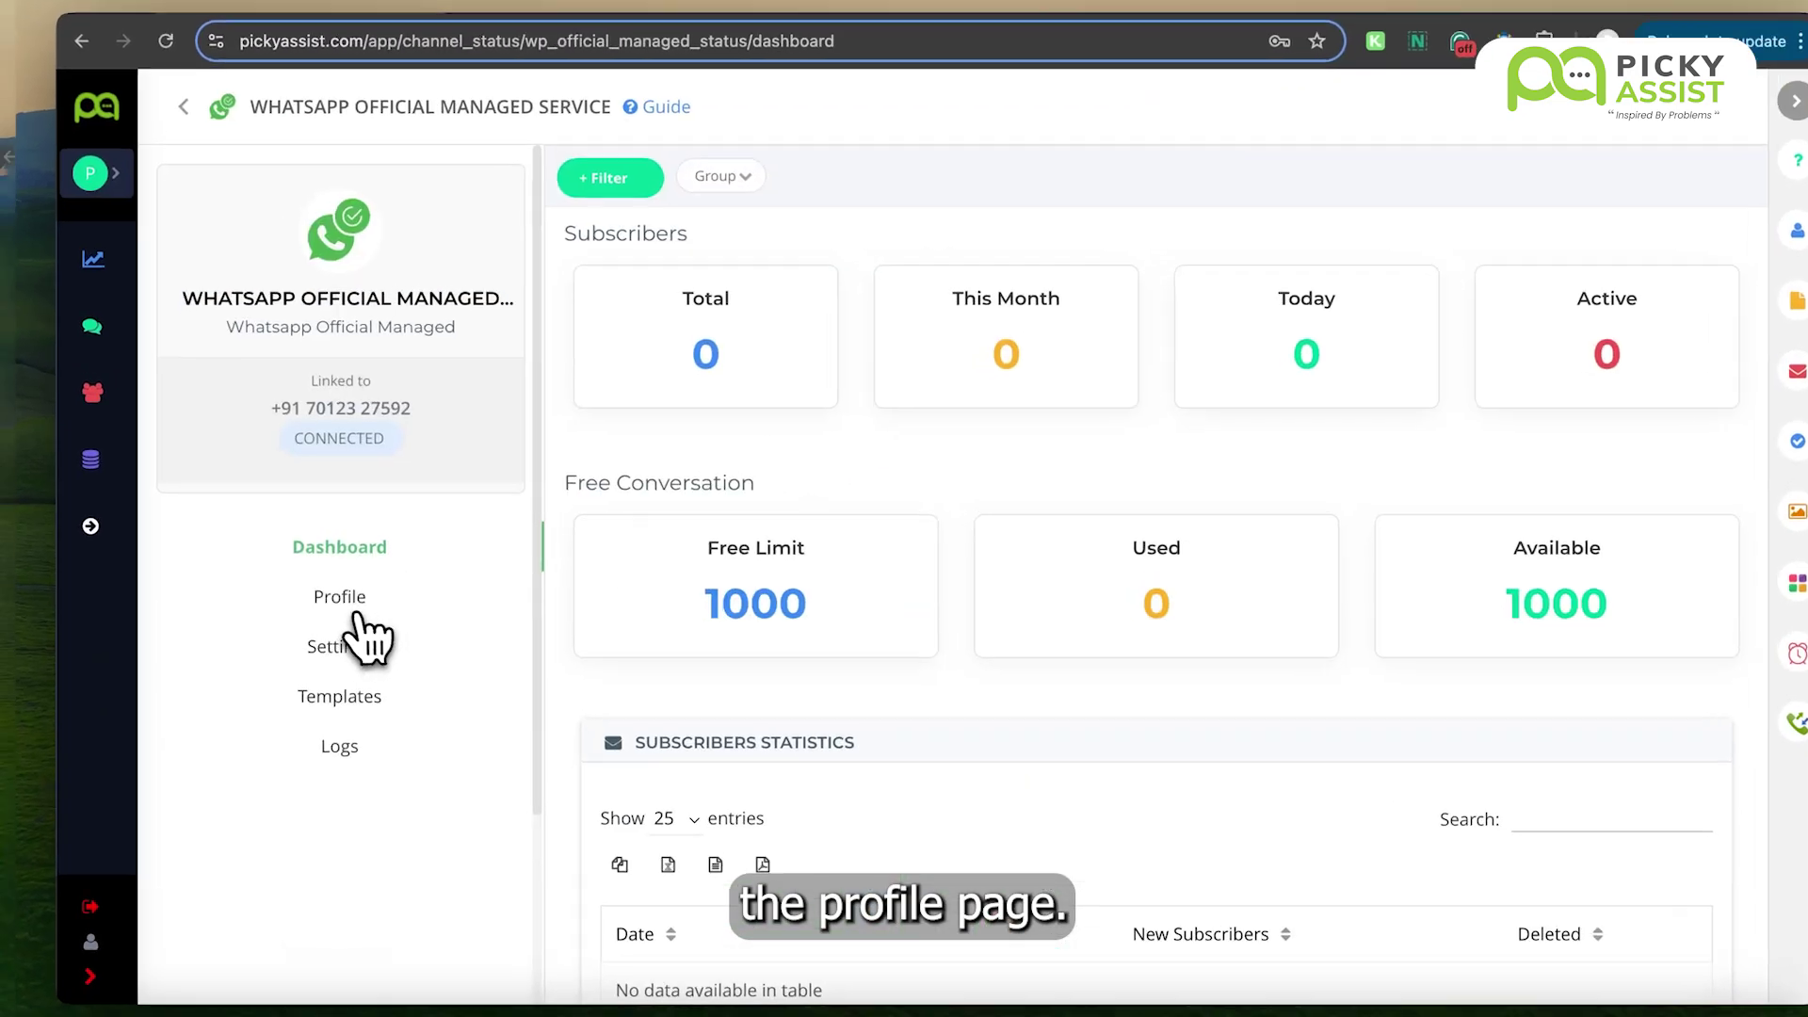
{"action": "left_click", "coordinate": [347, 601]}
{"action": "left_click", "coordinate": [1266, 279]}
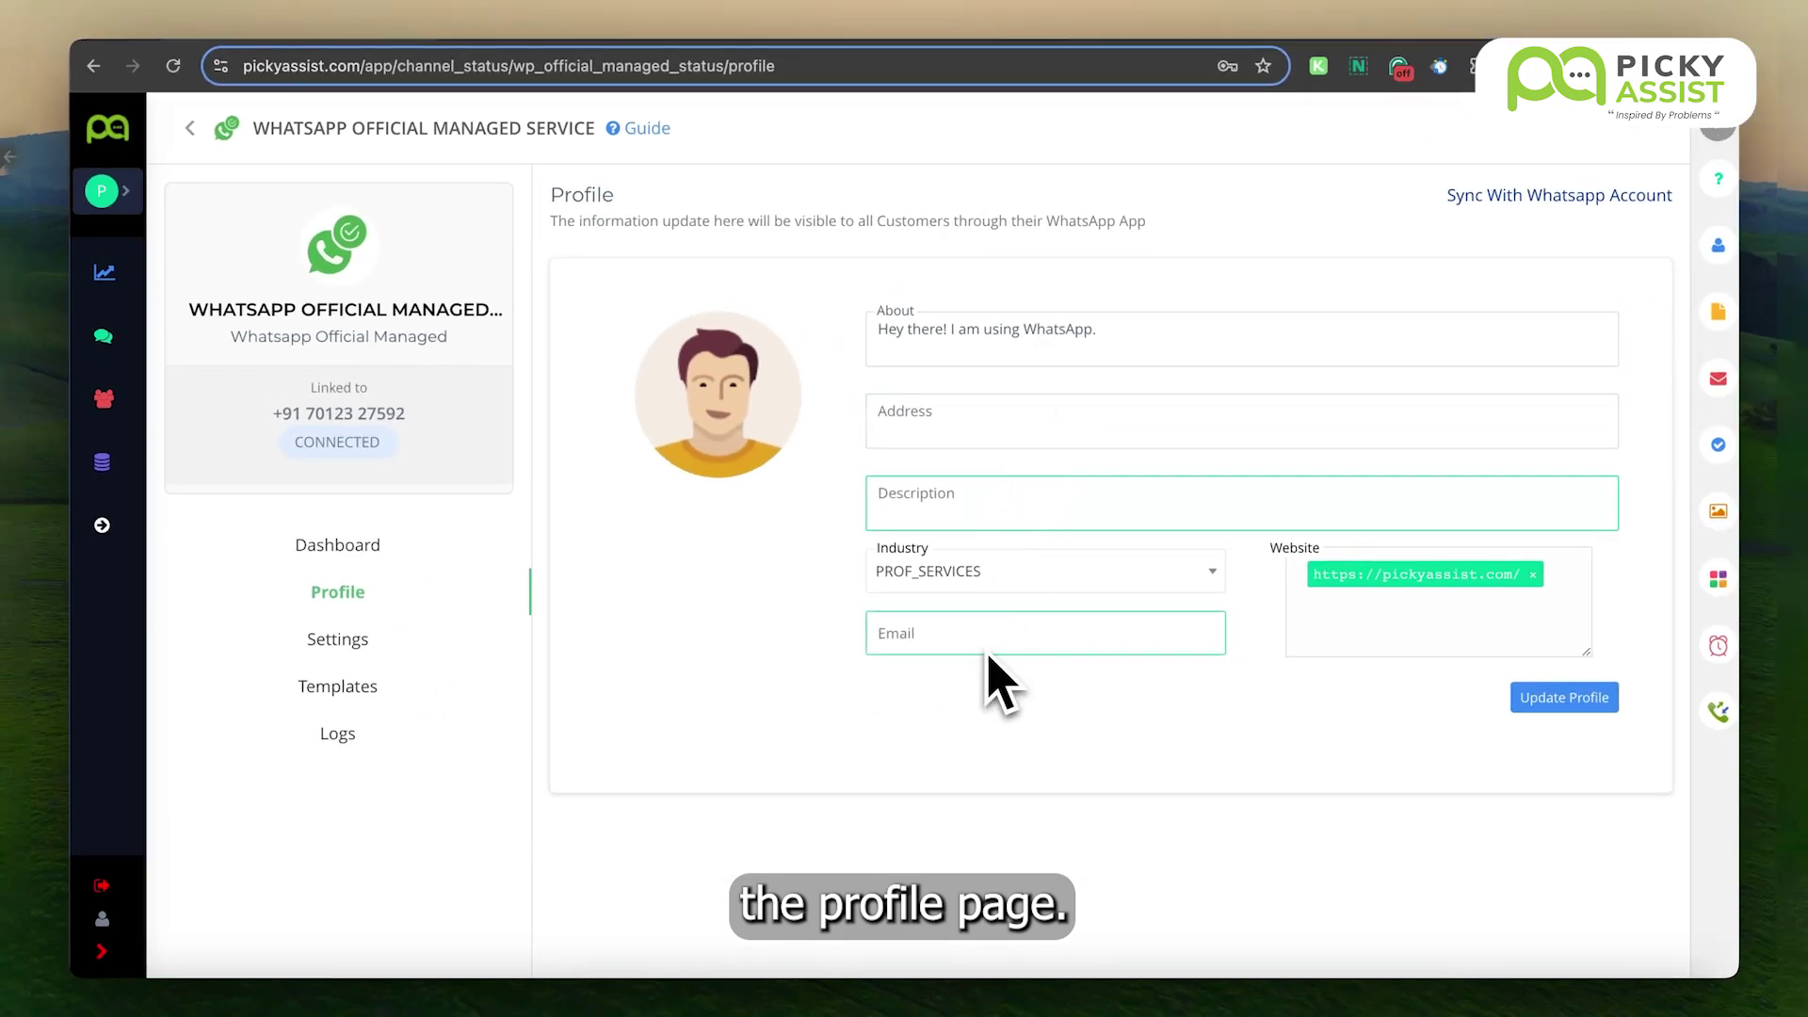
{"action": "left_click", "coordinate": [717, 397]}
{"action": "left_click", "coordinate": [1158, 154]}
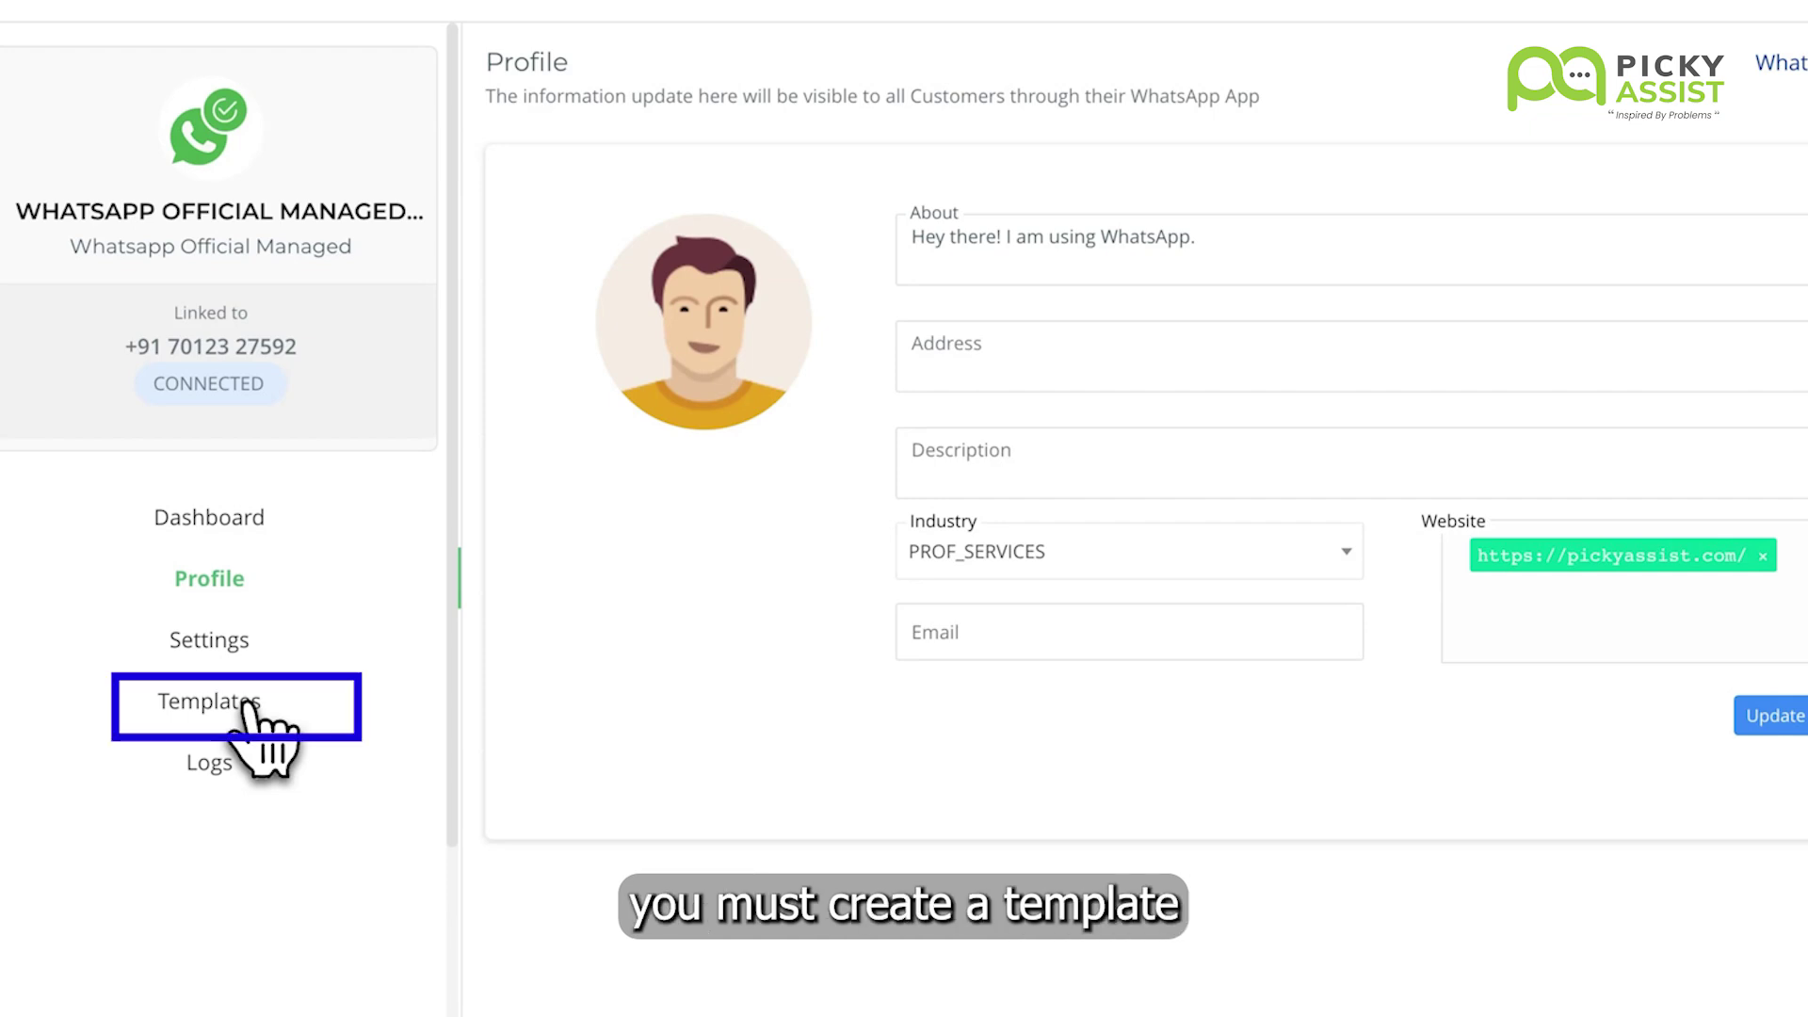
Step: Preview a new AUTHENTICATION template on the empty Templates page, then close it unsaved
{"action": "left_click", "coordinate": [248, 709]}
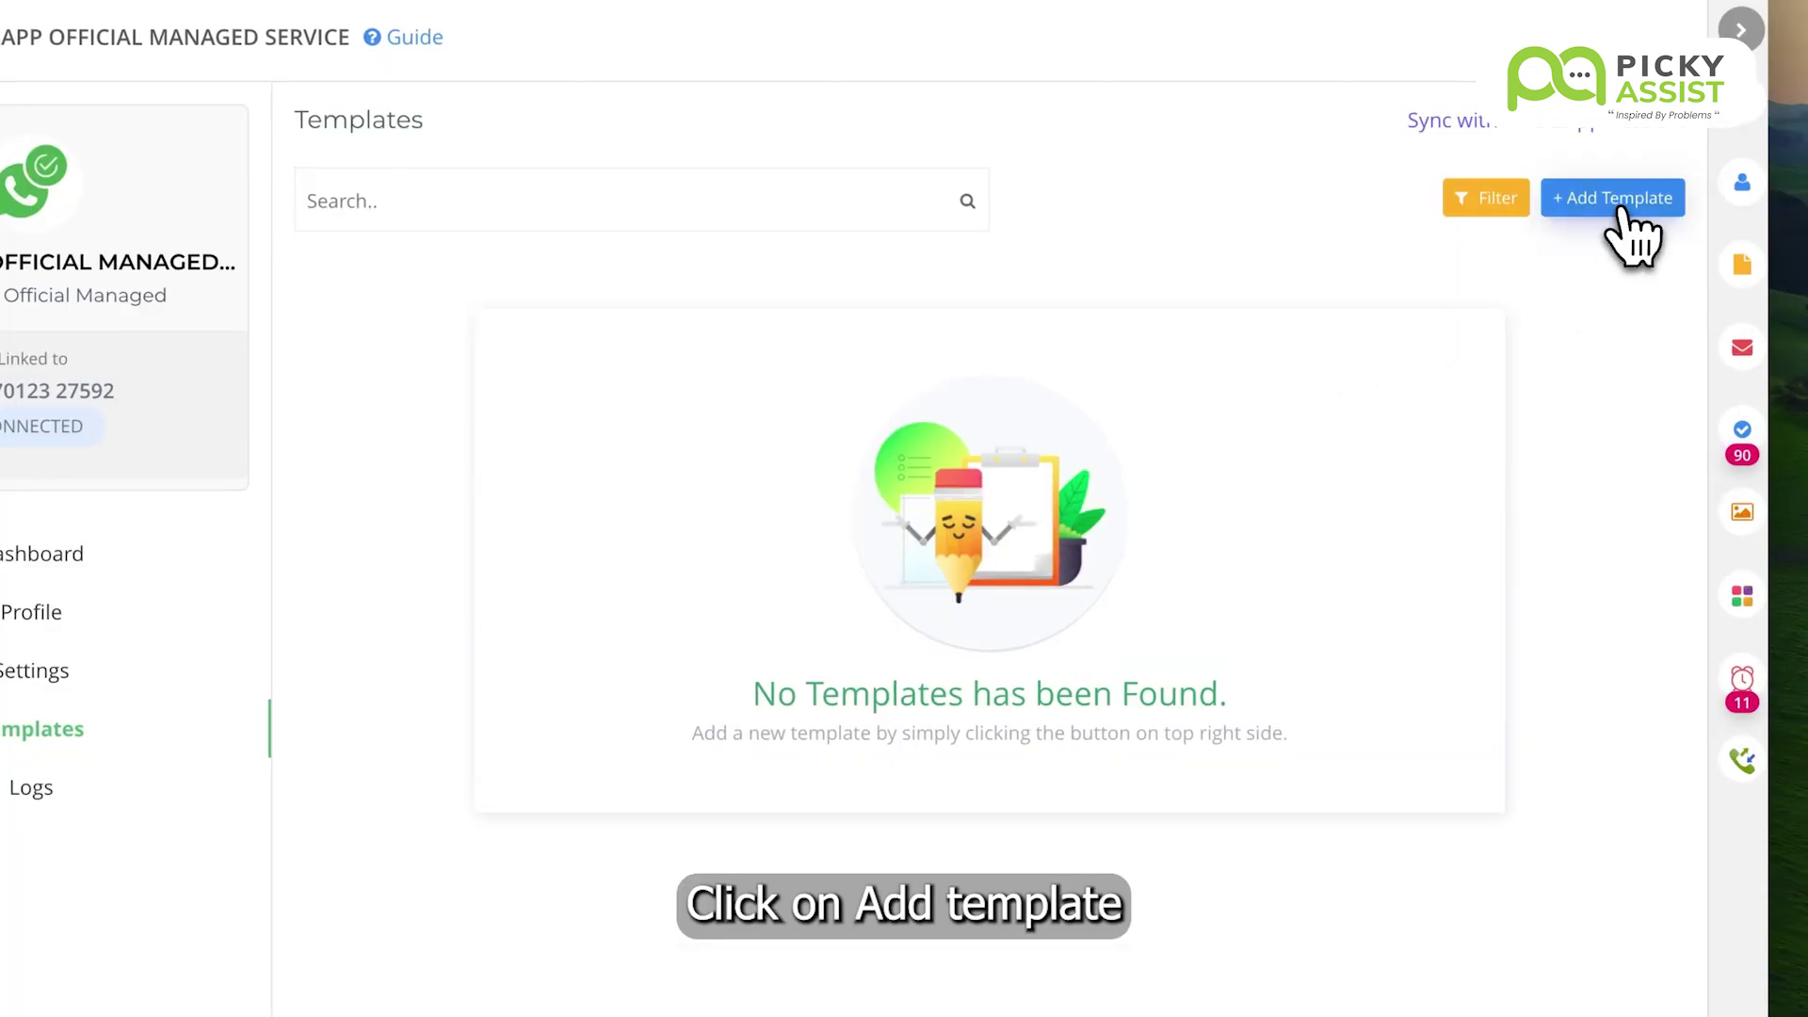
{"action": "left_click", "coordinate": [1631, 274]}
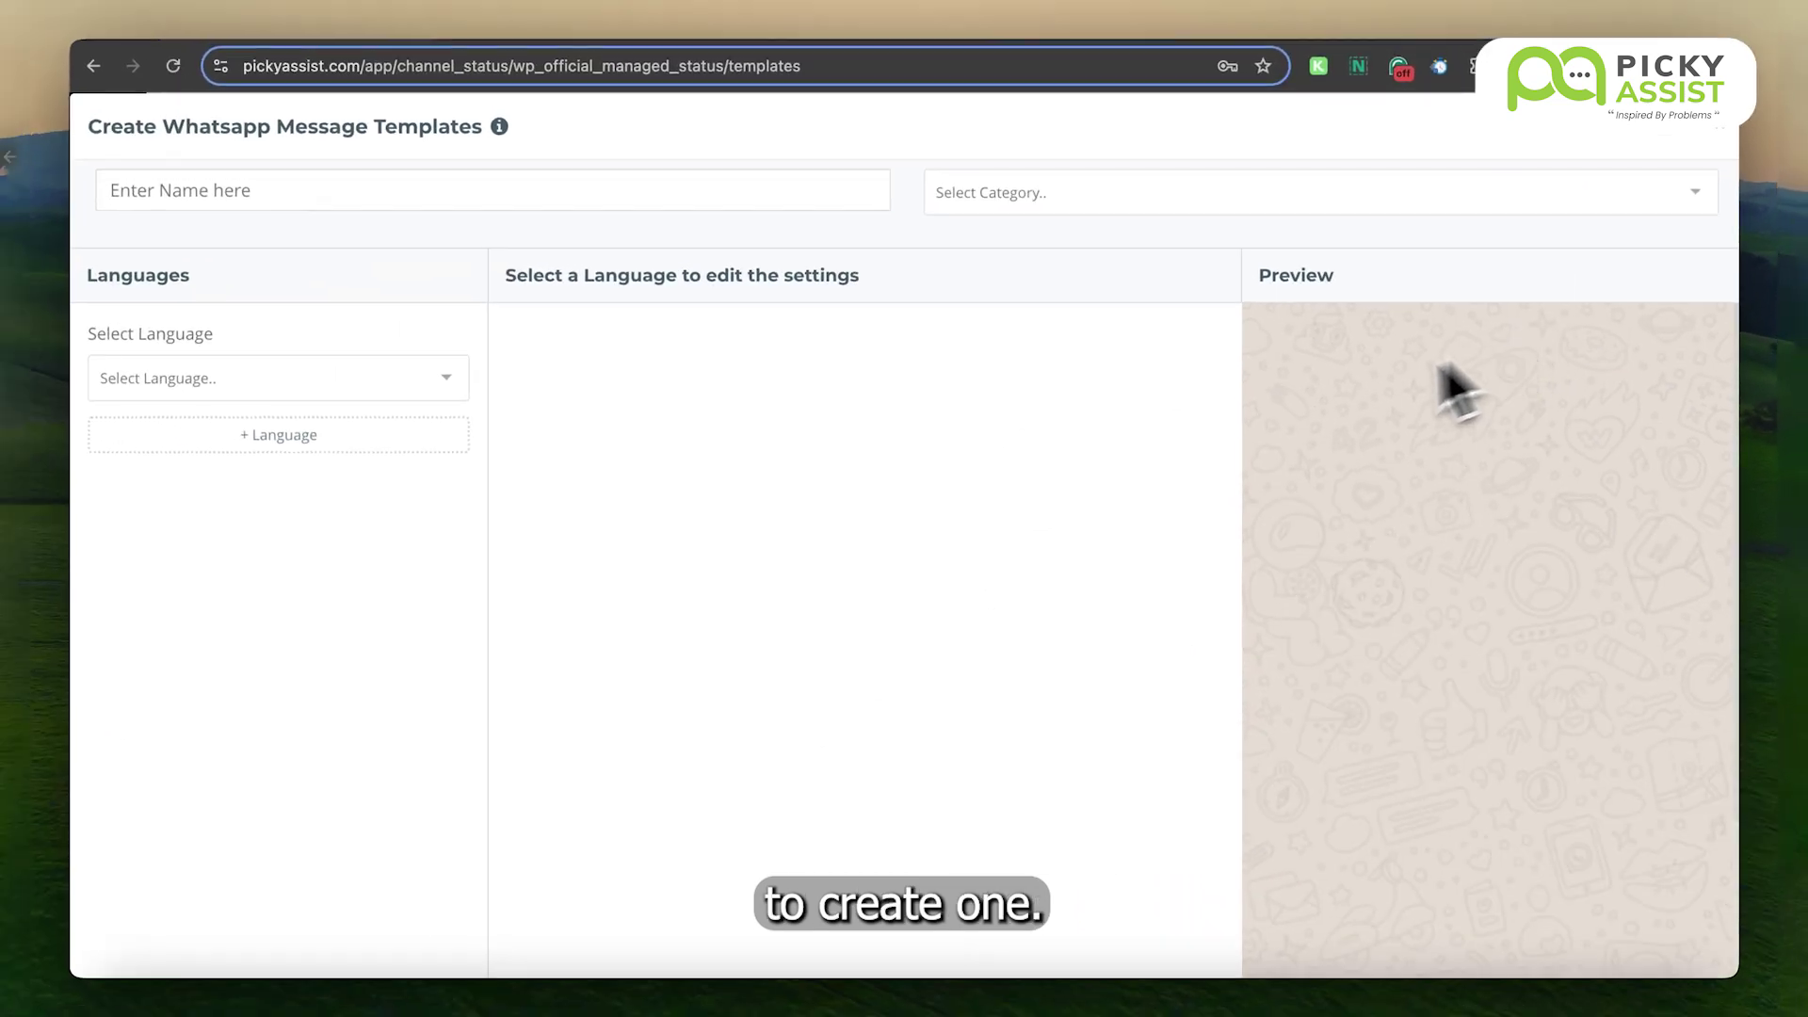
{"action": "left_click", "coordinate": [1141, 198]}
{"action": "left_click", "coordinate": [1119, 250]}
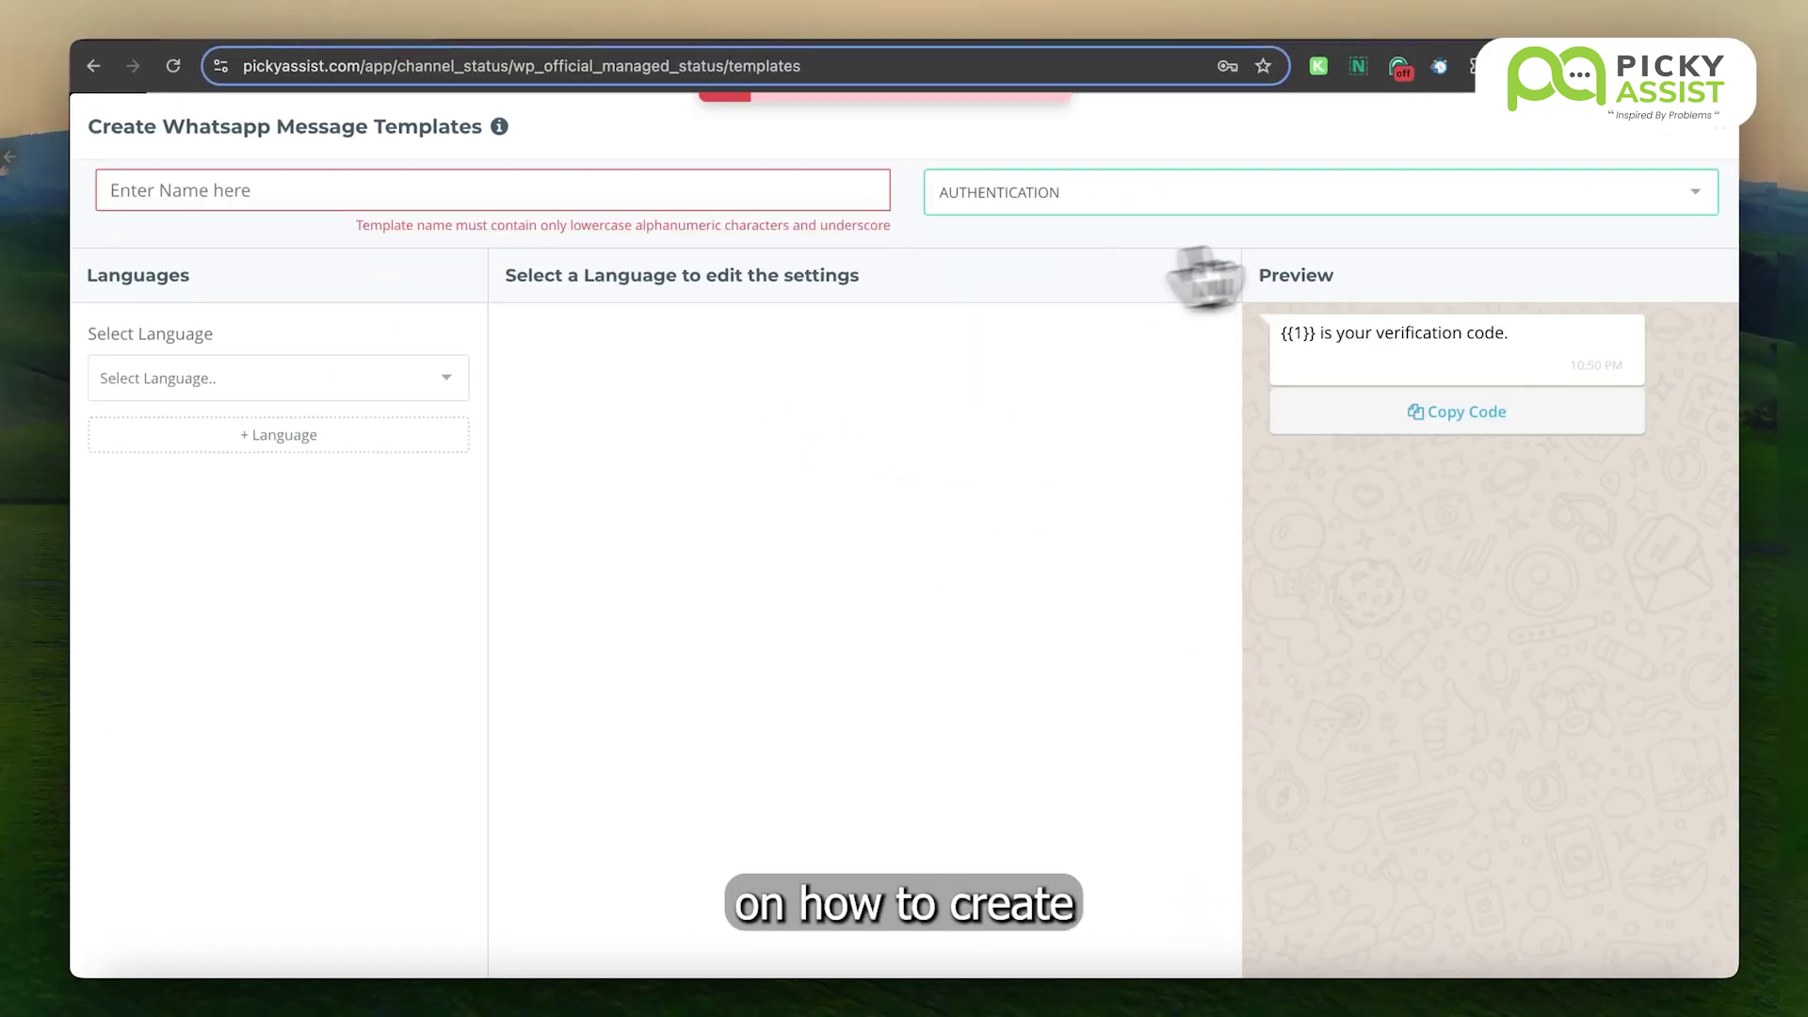
{"action": "left_click", "coordinate": [1716, 137]}
Step: Review the dashboard's statistics and country-wise charges tables and check the 1854.864 wallet balance
{"action": "left_click", "coordinate": [337, 545]}
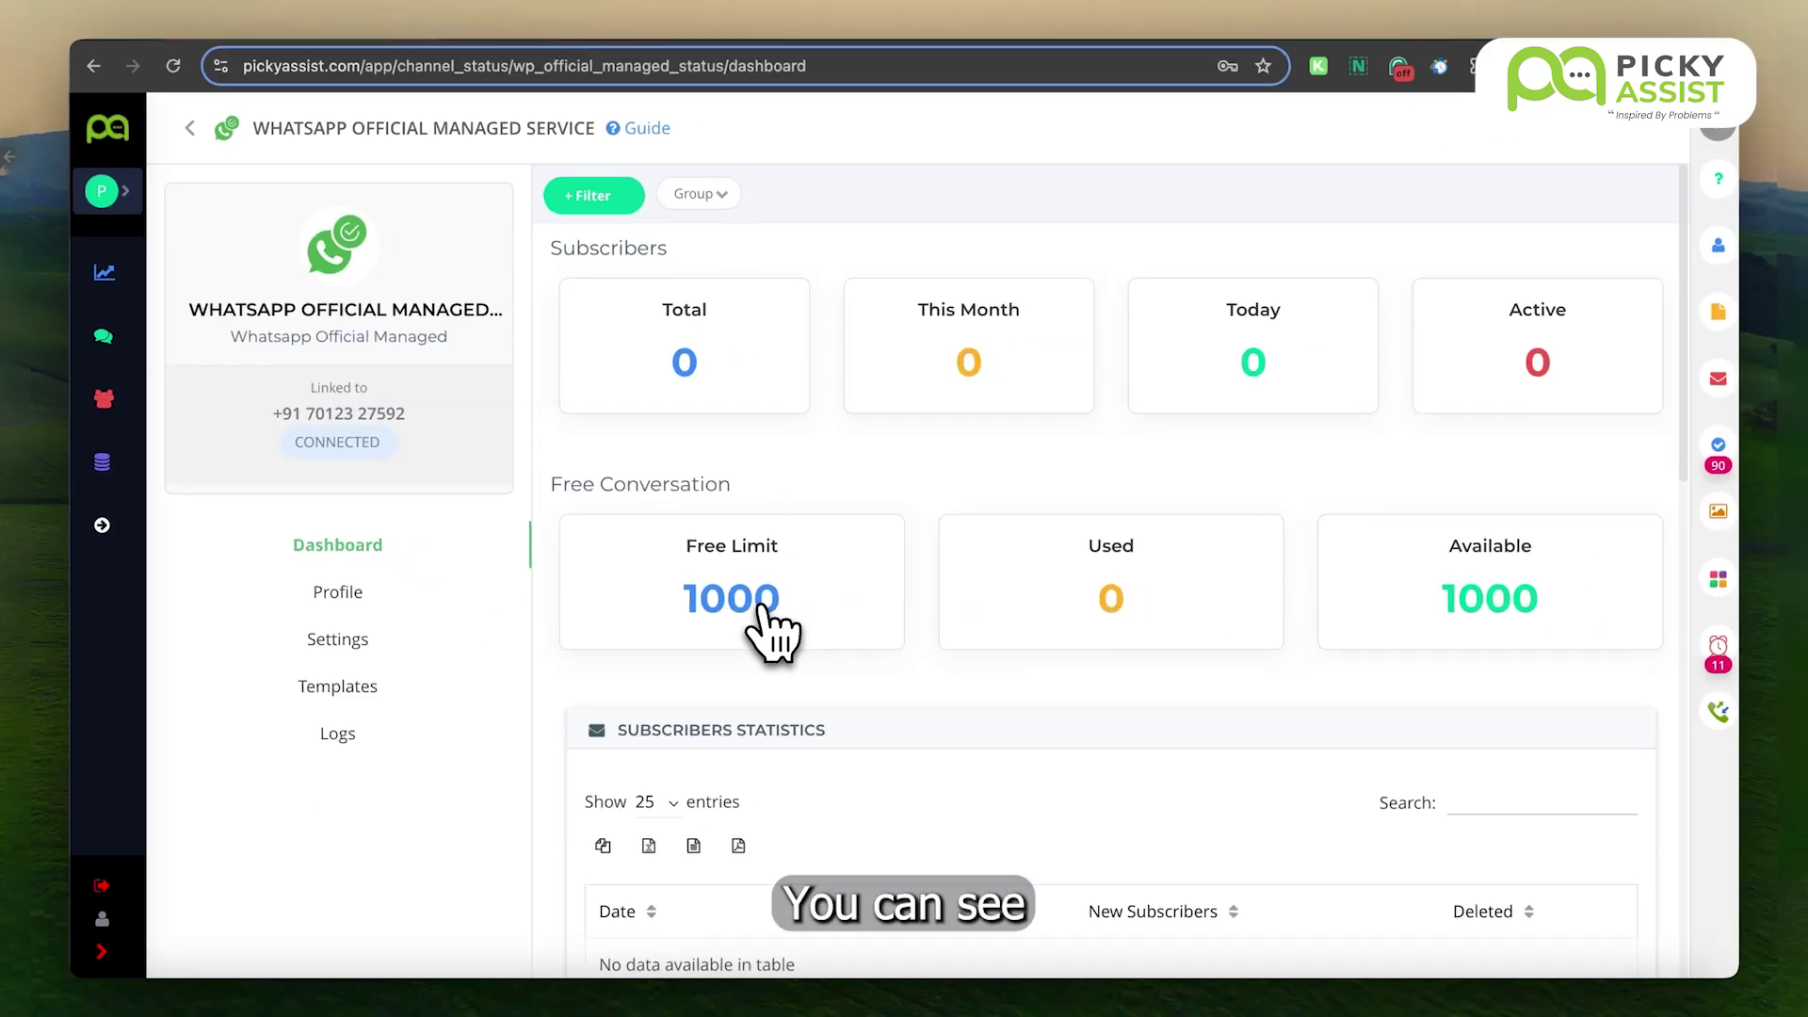
{"action": "scroll", "coordinate": [772, 631], "scroll_direction": "down", "scroll_amount": 3}
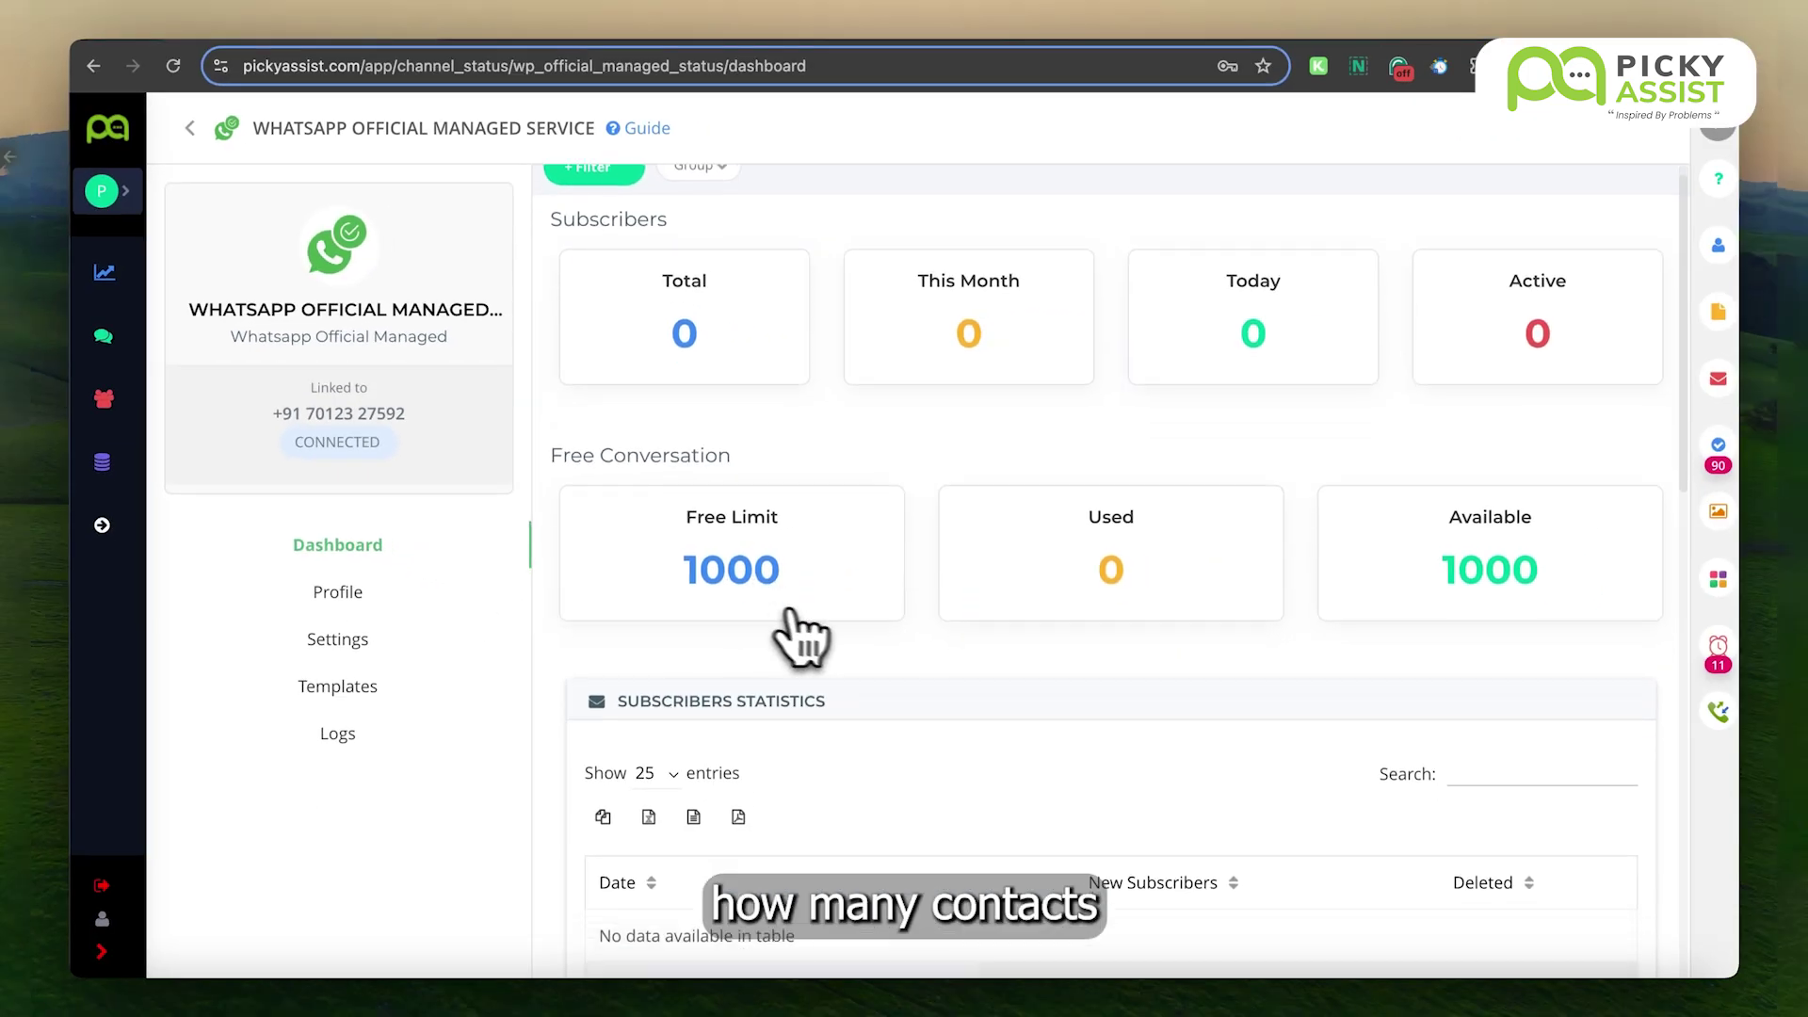
{"action": "scroll", "coordinate": [800, 612], "scroll_direction": "down", "scroll_amount": 8}
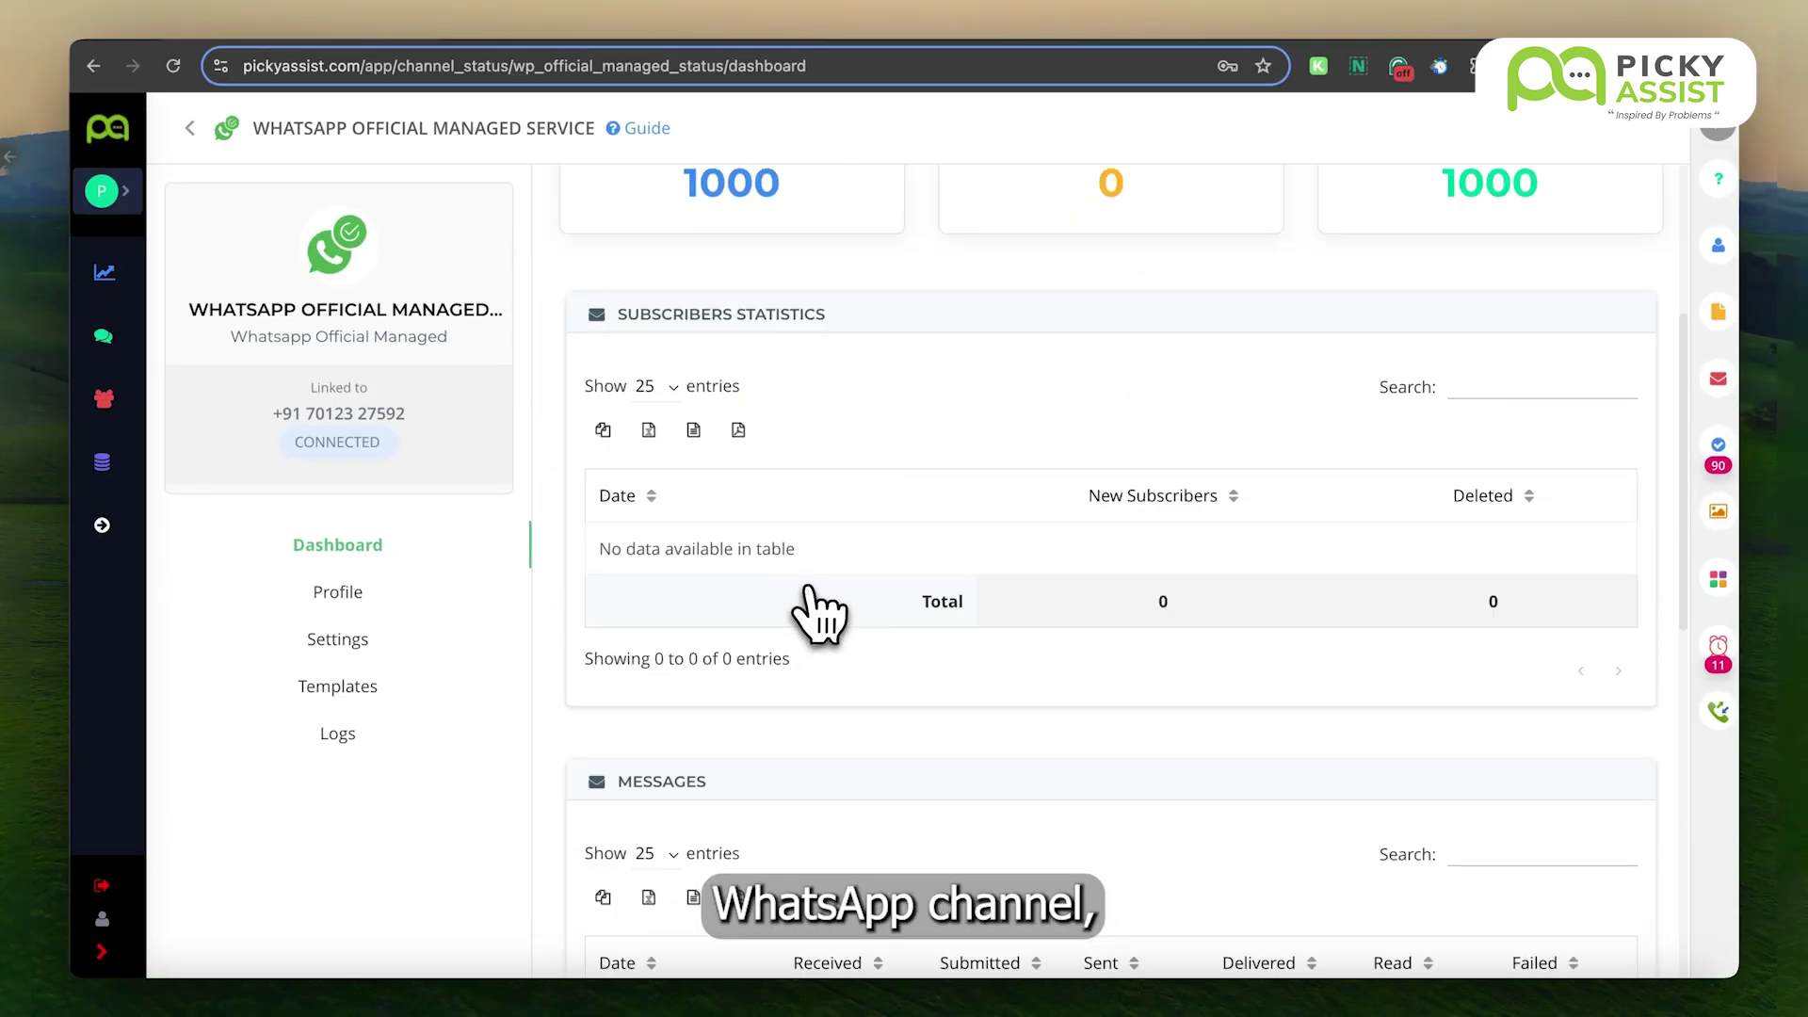
{"action": "scroll", "coordinate": [815, 617], "scroll_direction": "down", "scroll_amount": 9}
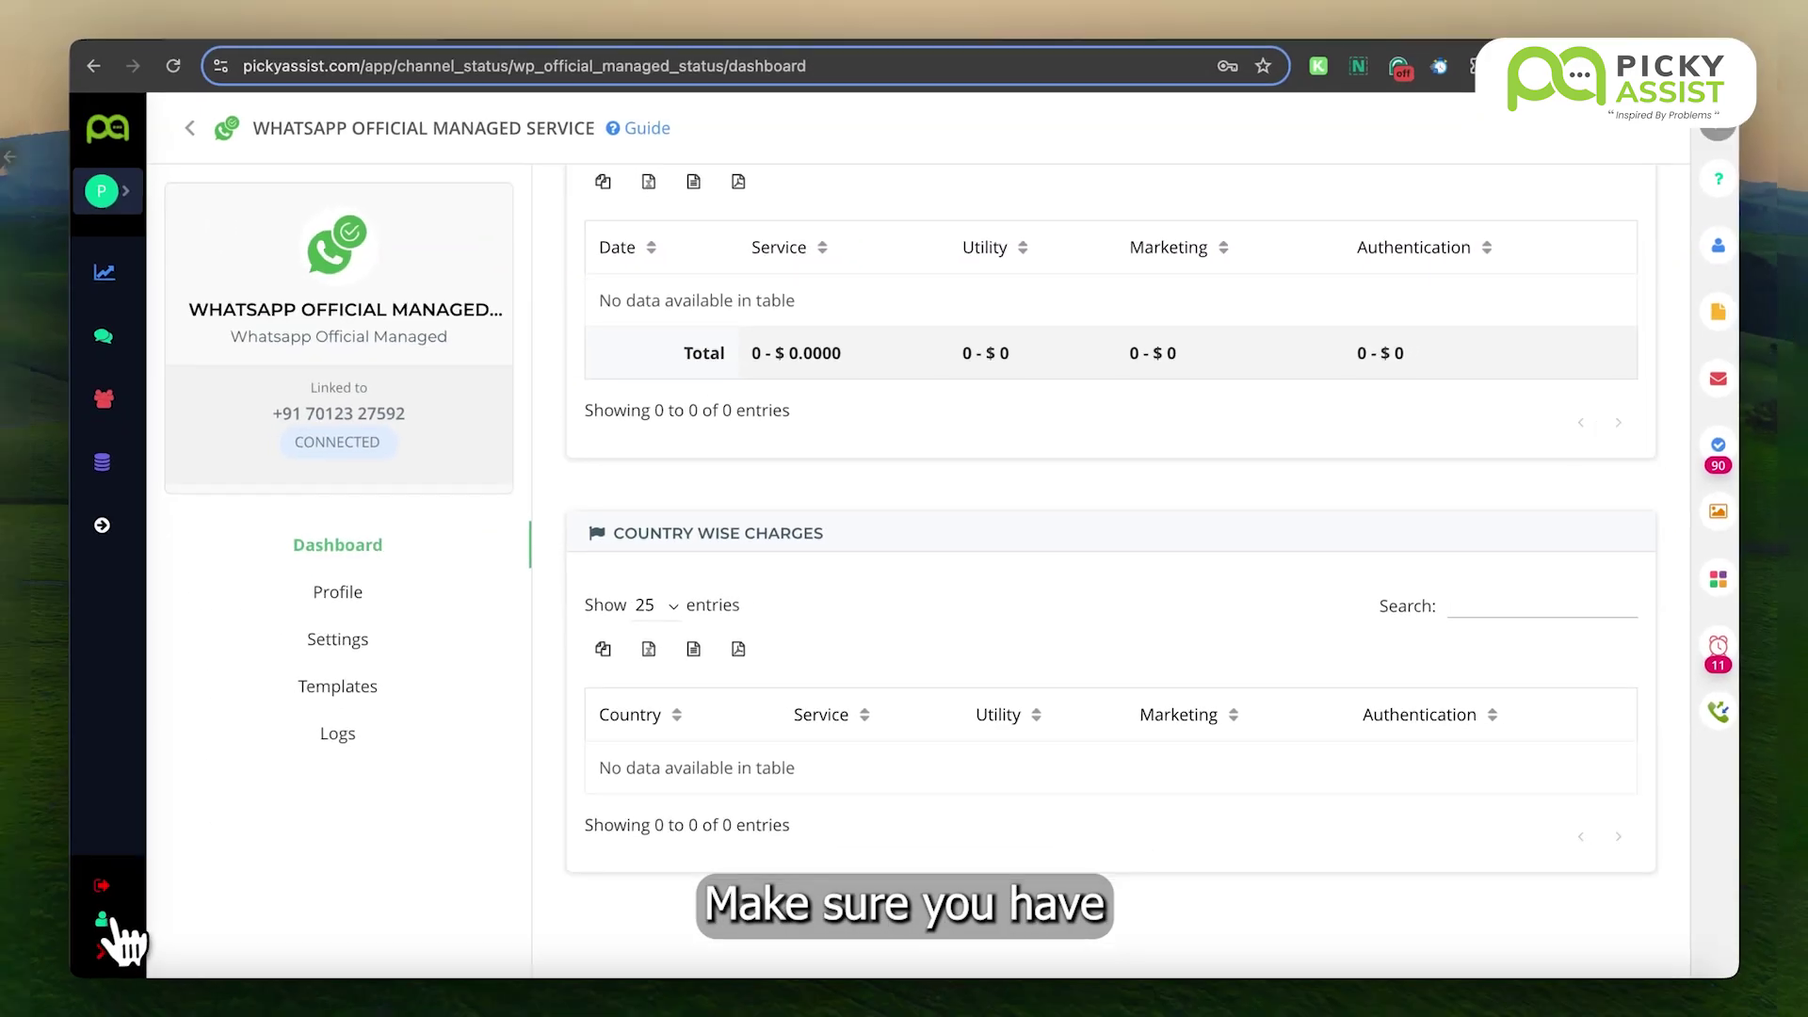
{"action": "left_click", "coordinate": [101, 928]}
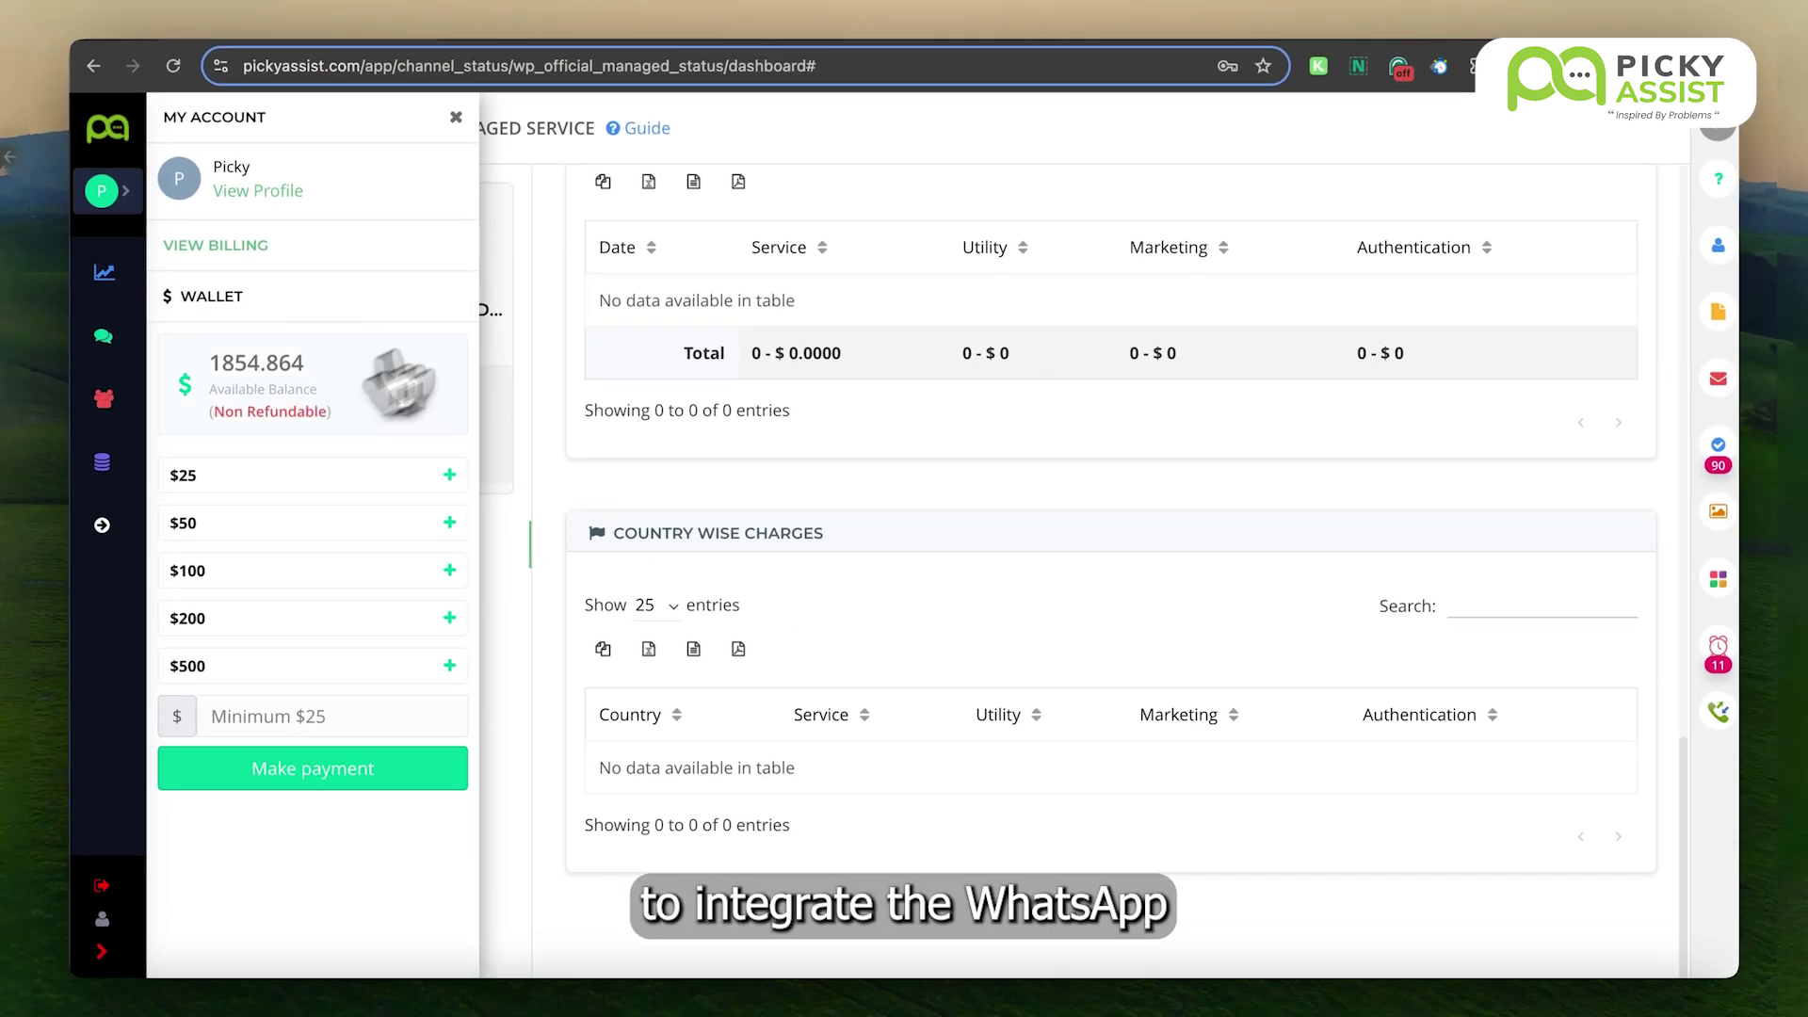
{"action": "left_click", "coordinate": [458, 117]}
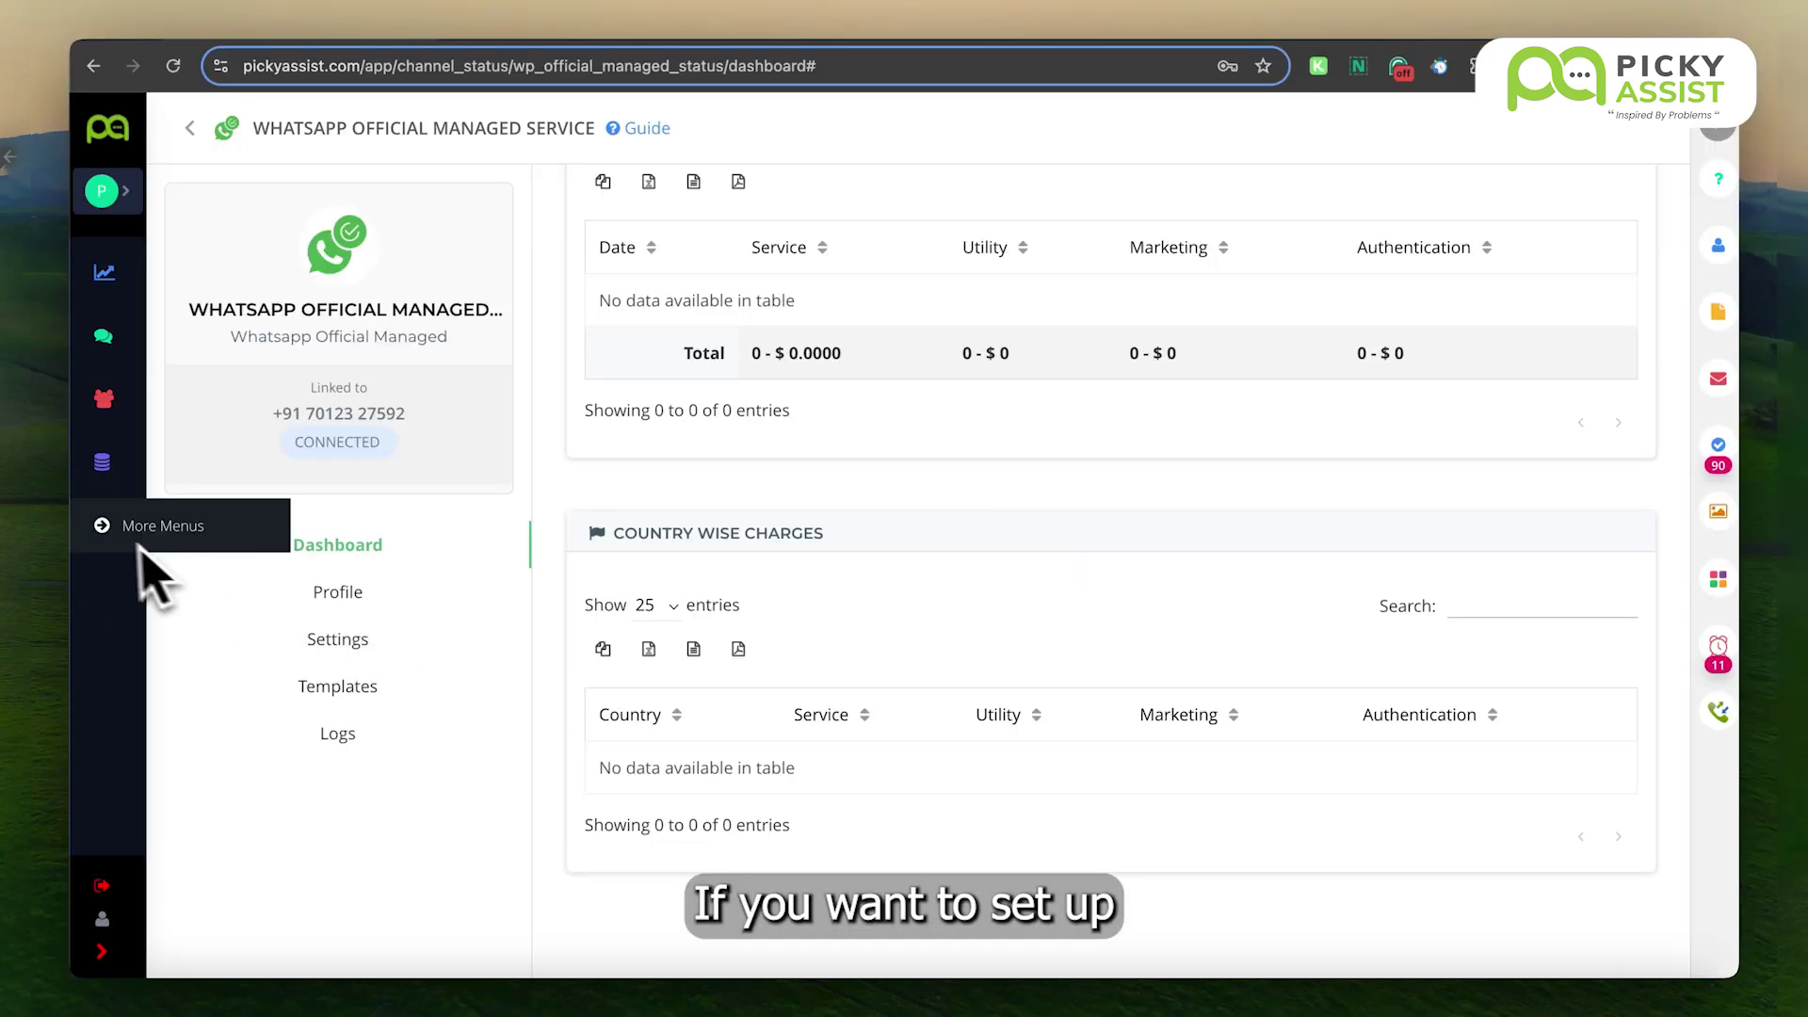
Step: Open Smart Replies training and look over the ChatGPT reply settings
{"action": "left_click", "coordinate": [136, 538]}
{"action": "left_click", "coordinate": [348, 343]}
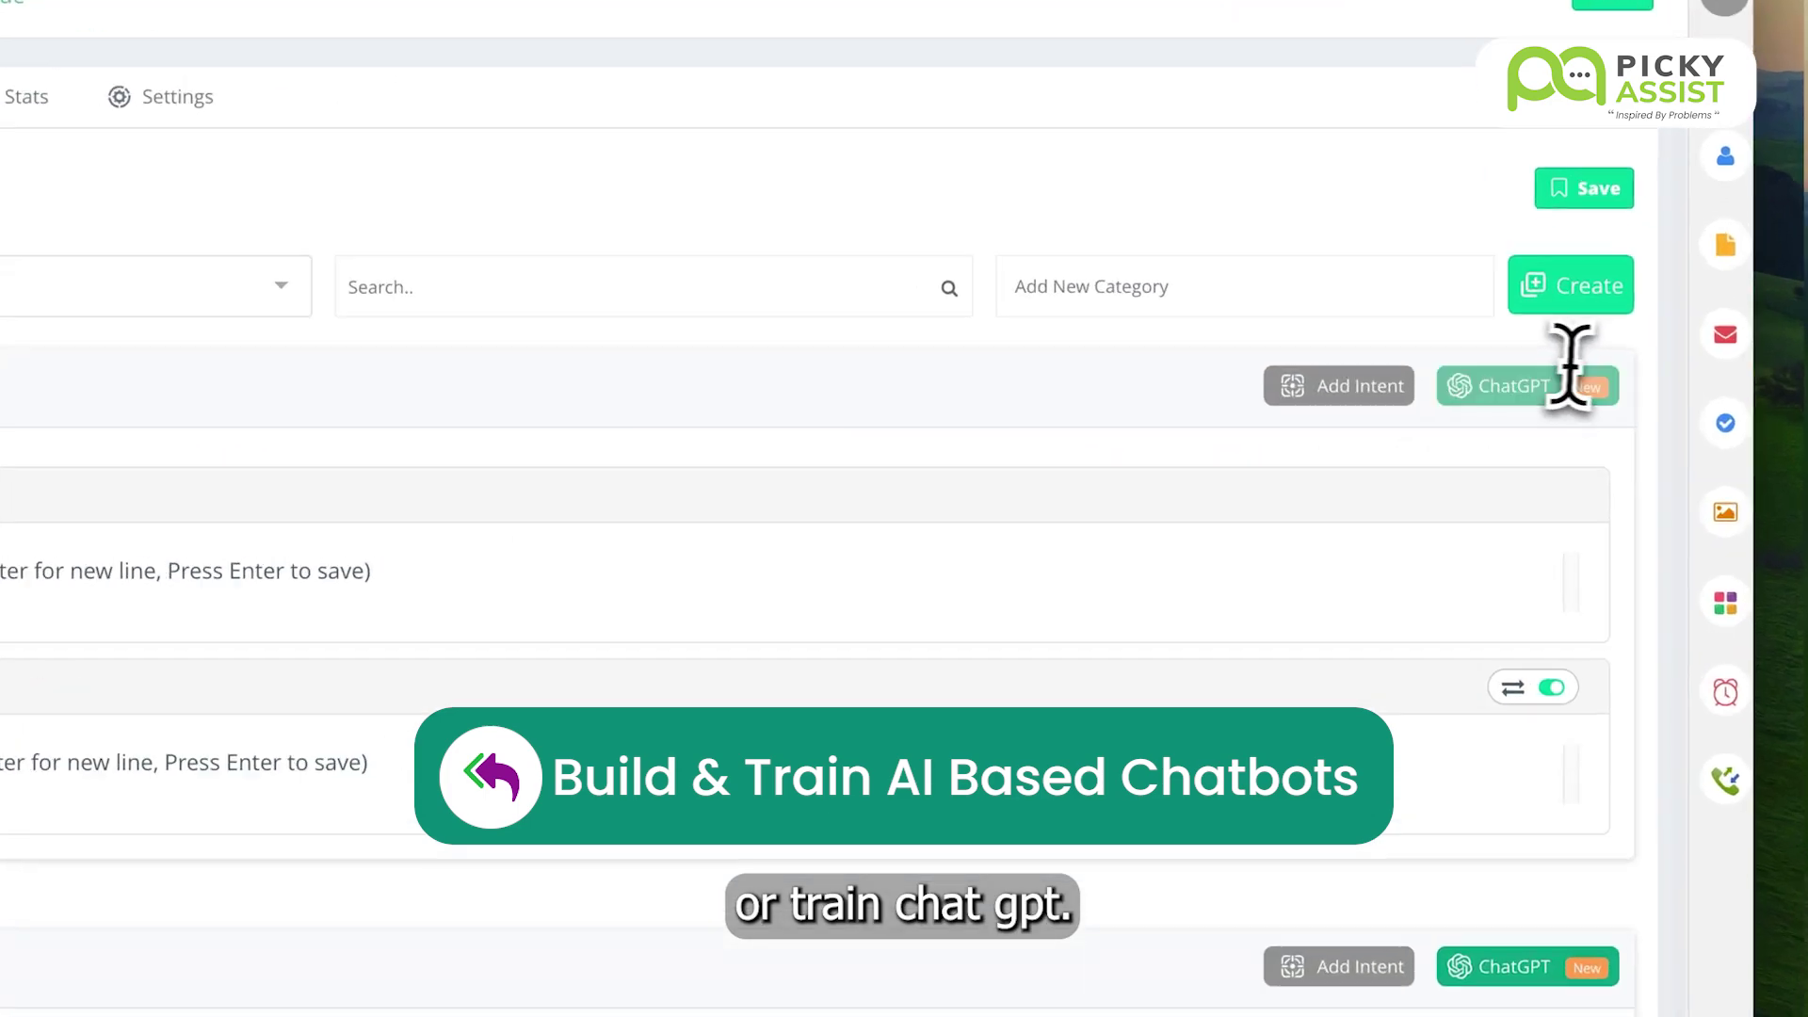
{"action": "left_click", "coordinate": [1582, 422]}
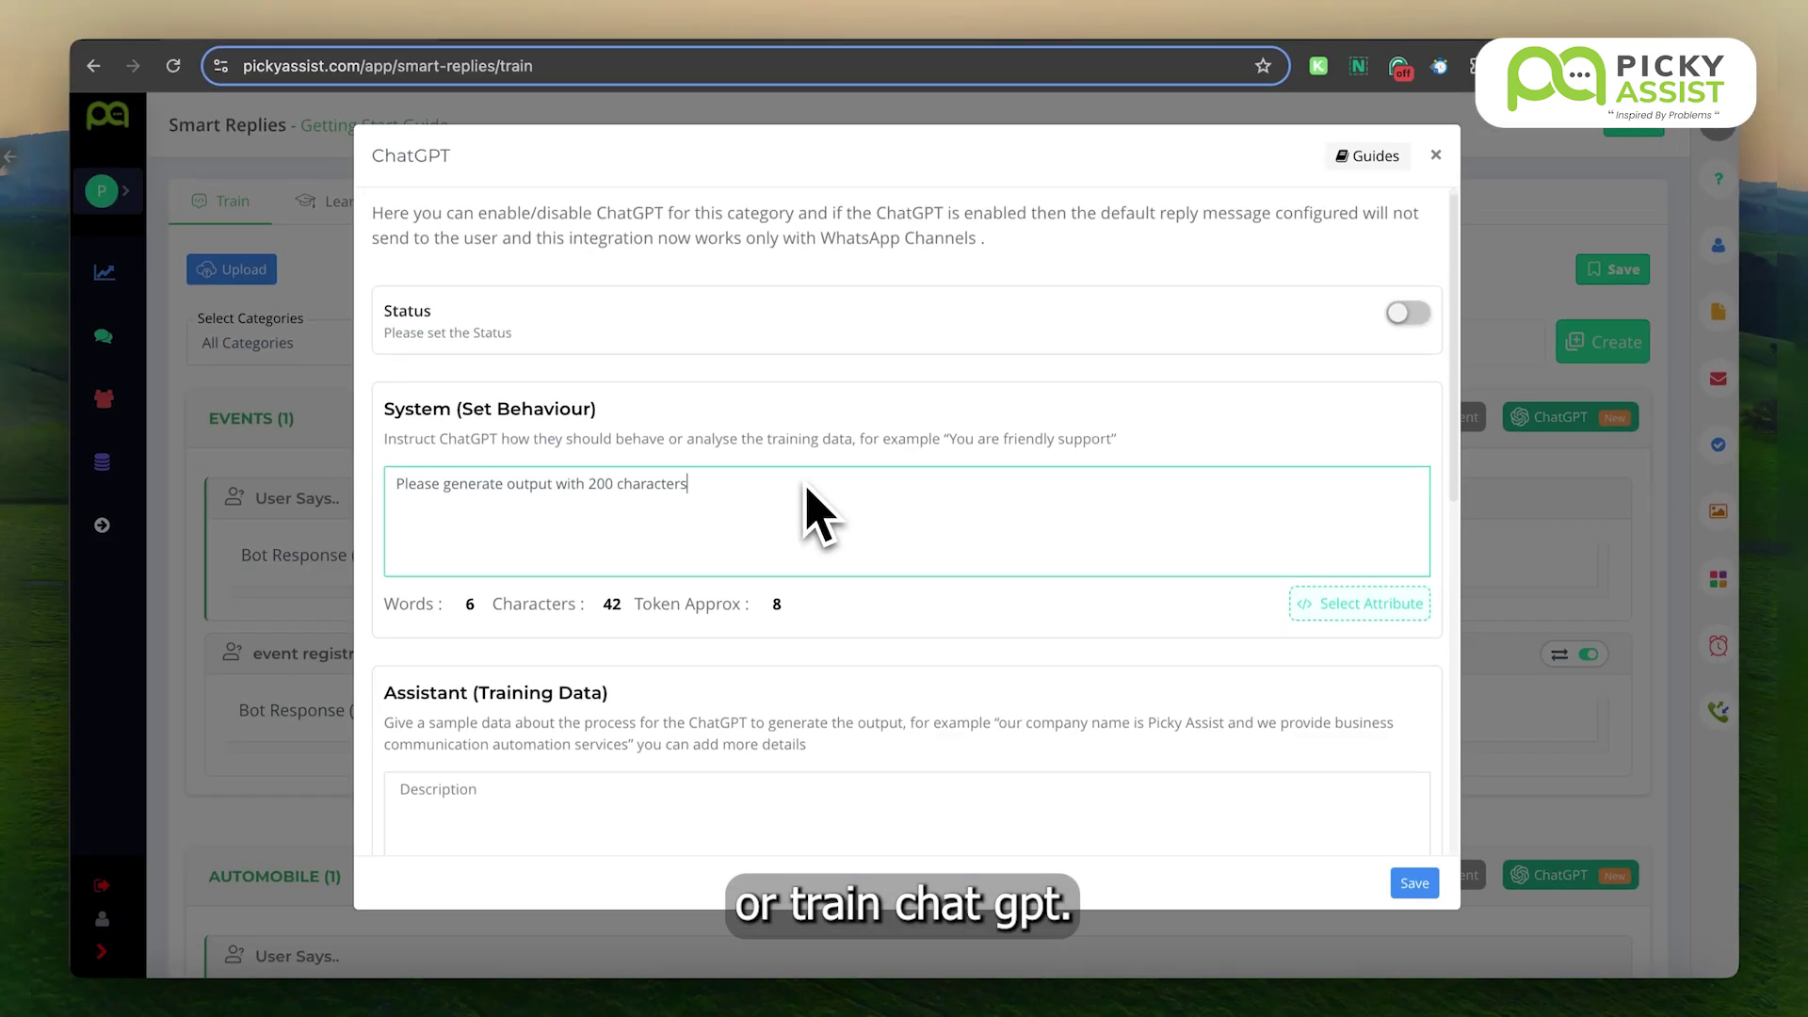
{"action": "scroll", "coordinate": [820, 513], "scroll_direction": "down", "scroll_amount": 5}
{"action": "left_click", "coordinate": [1441, 160]}
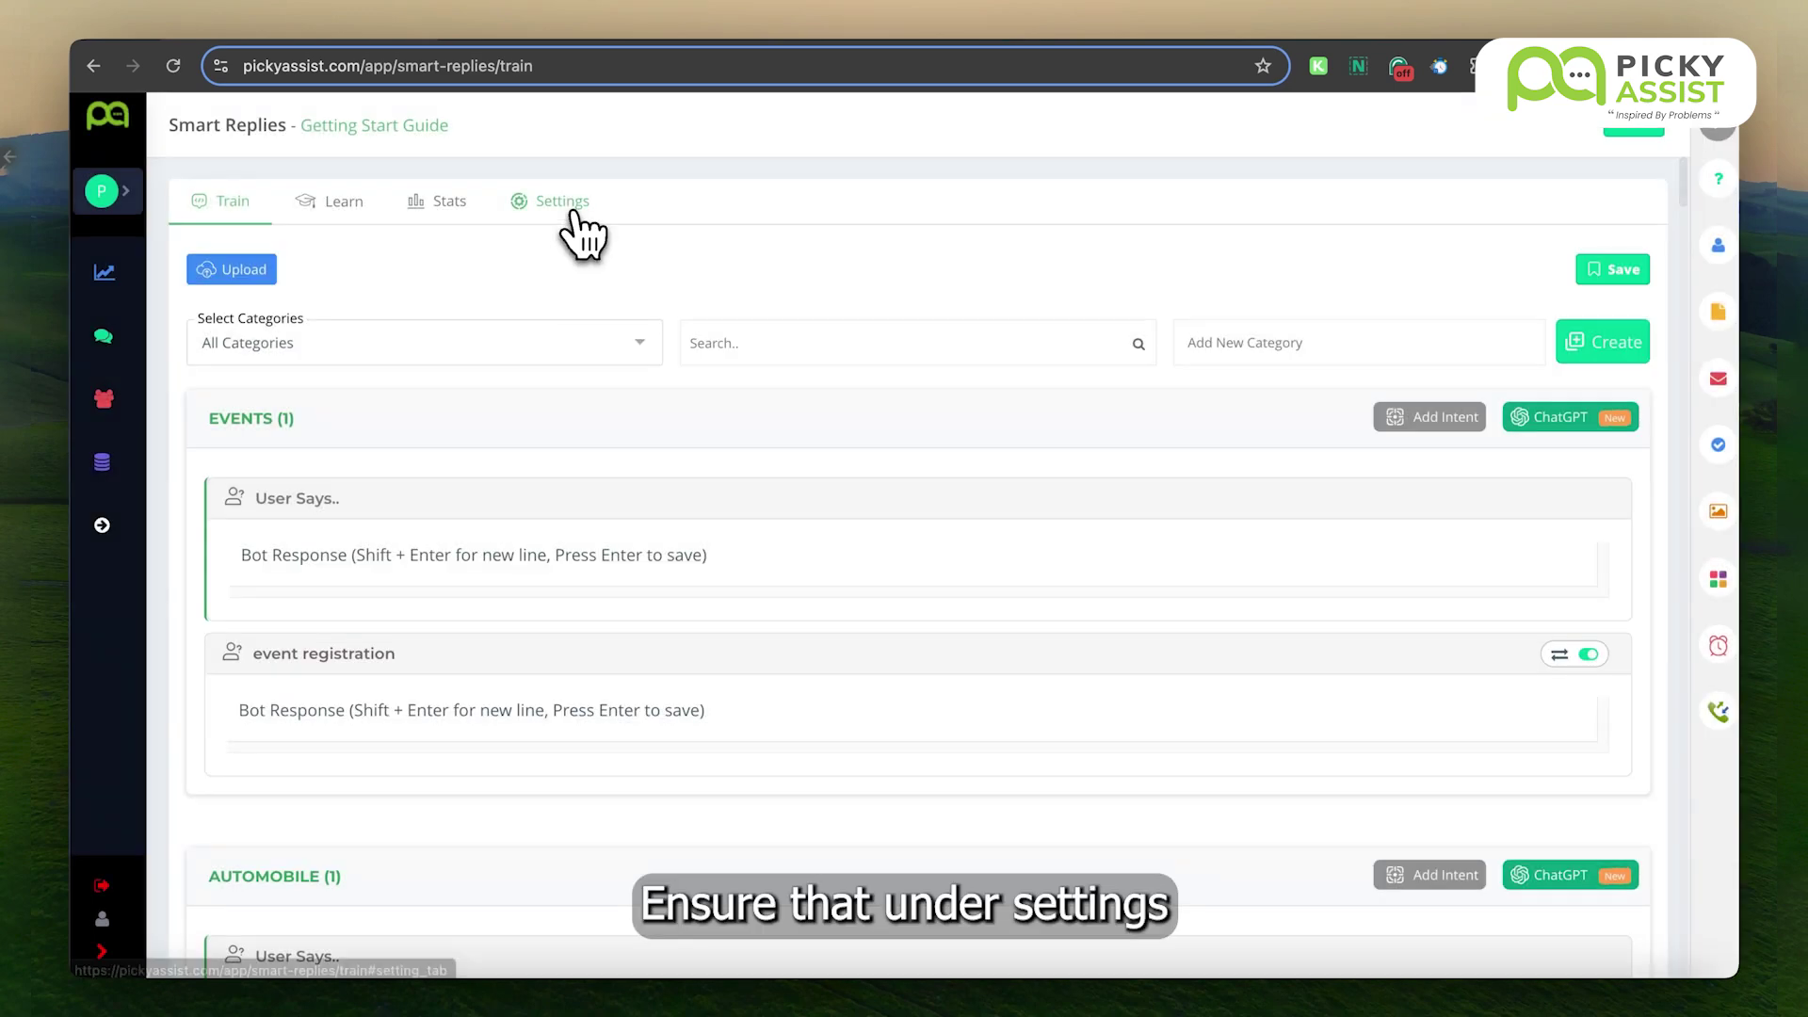
Step: In Smart Replies Settings, enable the WhatsApp Official Managed channel under Application
{"action": "left_click", "coordinate": [566, 202]}
{"action": "scroll", "coordinate": [753, 622], "scroll_direction": "down", "scroll_amount": 4}
{"action": "scroll", "coordinate": [834, 655], "scroll_direction": "down", "scroll_amount": 5}
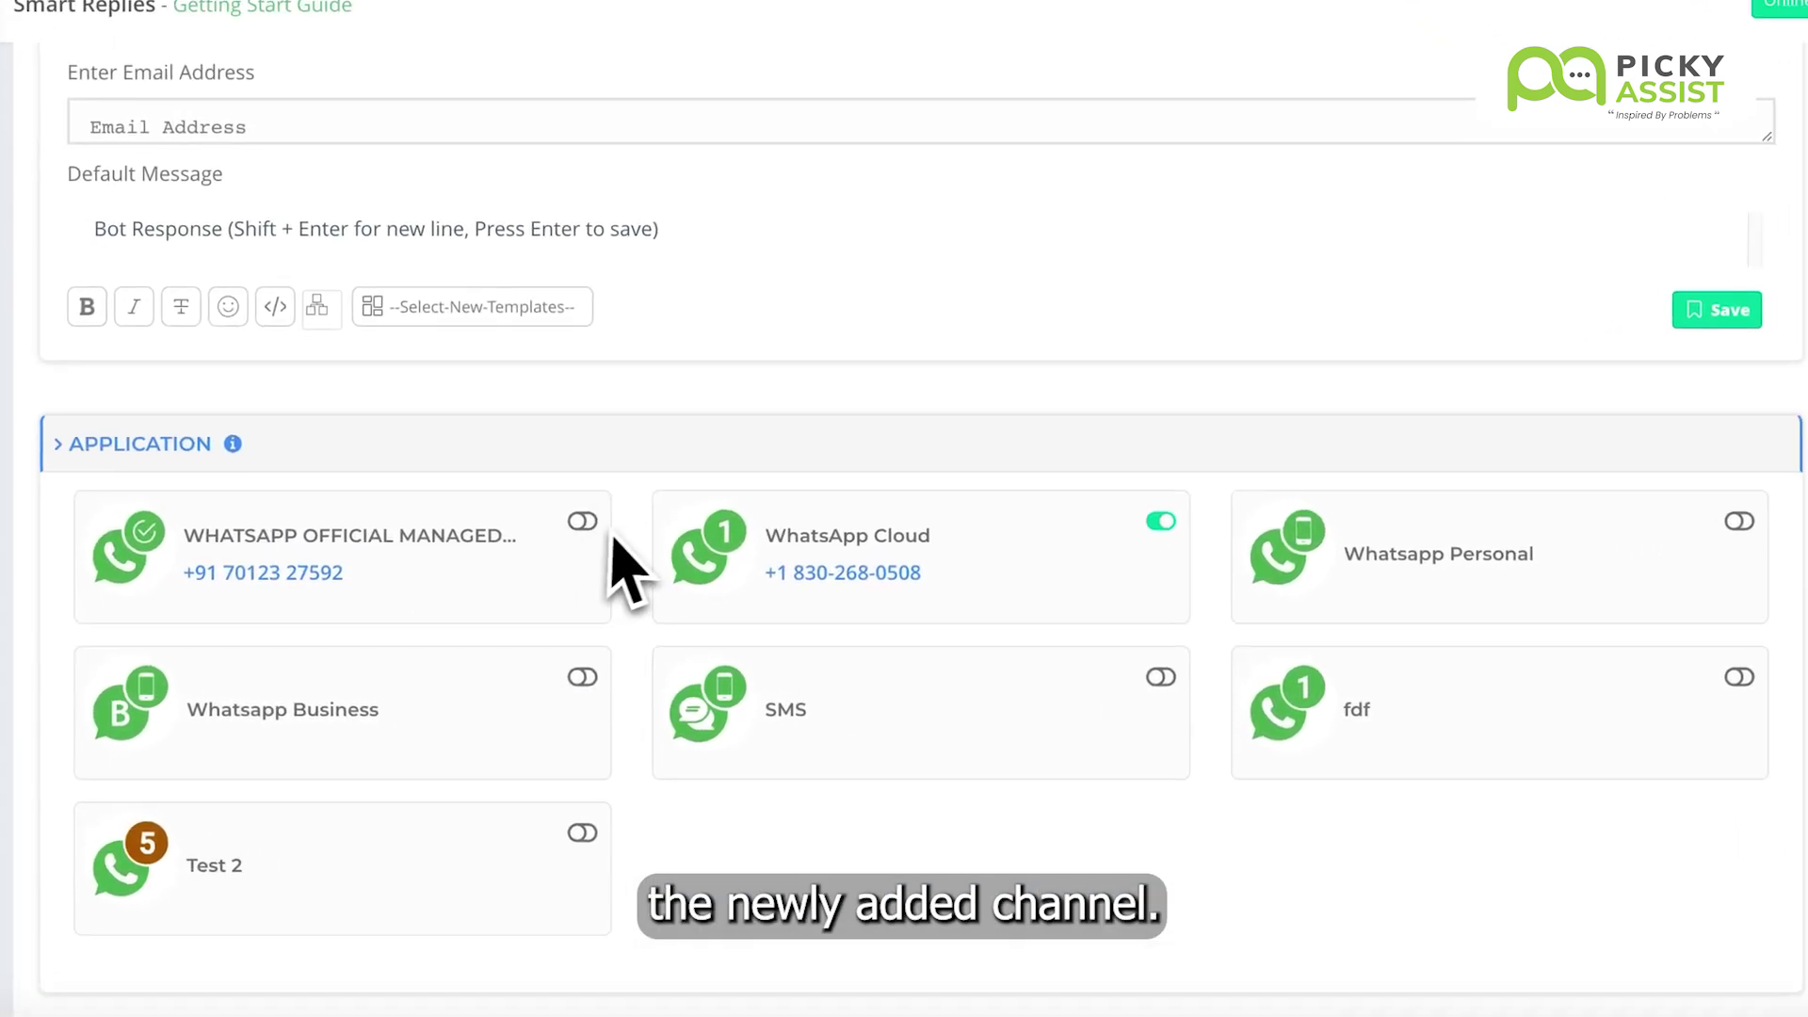
{"action": "left_click", "coordinate": [564, 511]}
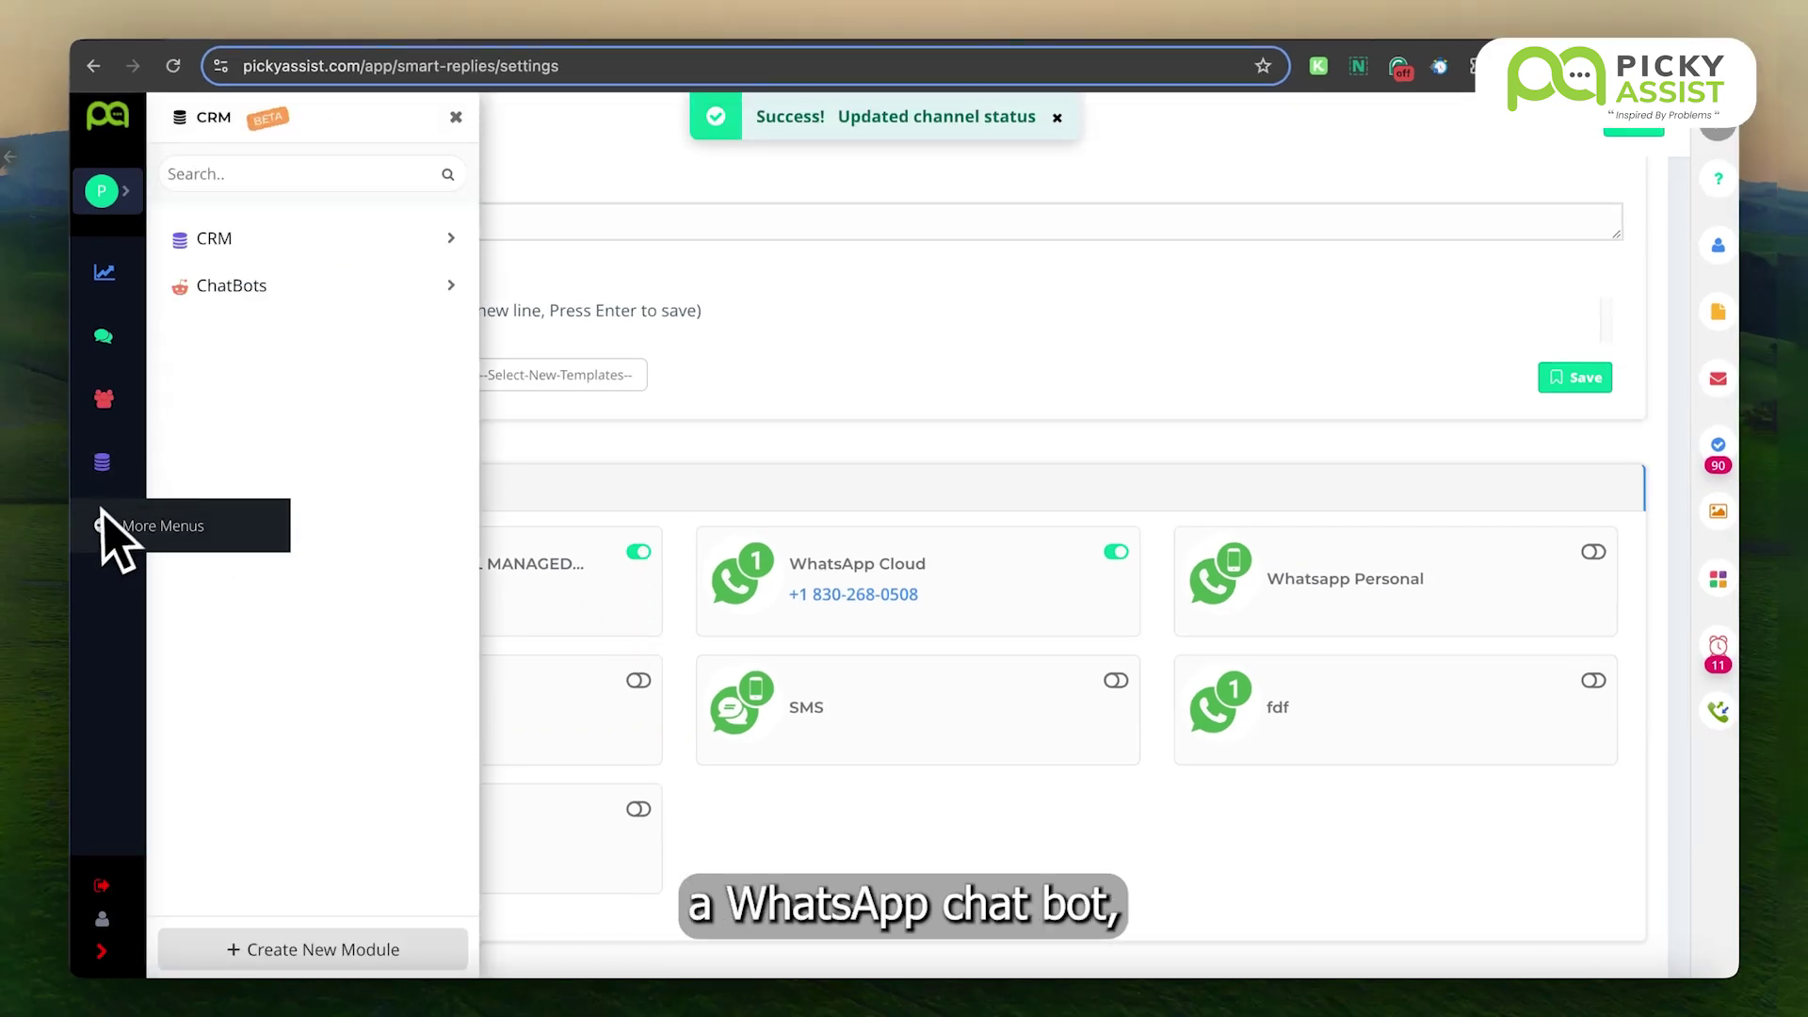
{"action": "left_click", "coordinate": [103, 526]}
Step: Begin a new Chatbots flow on the WhatsApp Cloud channel, then close the Create Flow dialog
{"action": "left_click", "coordinate": [283, 648]}
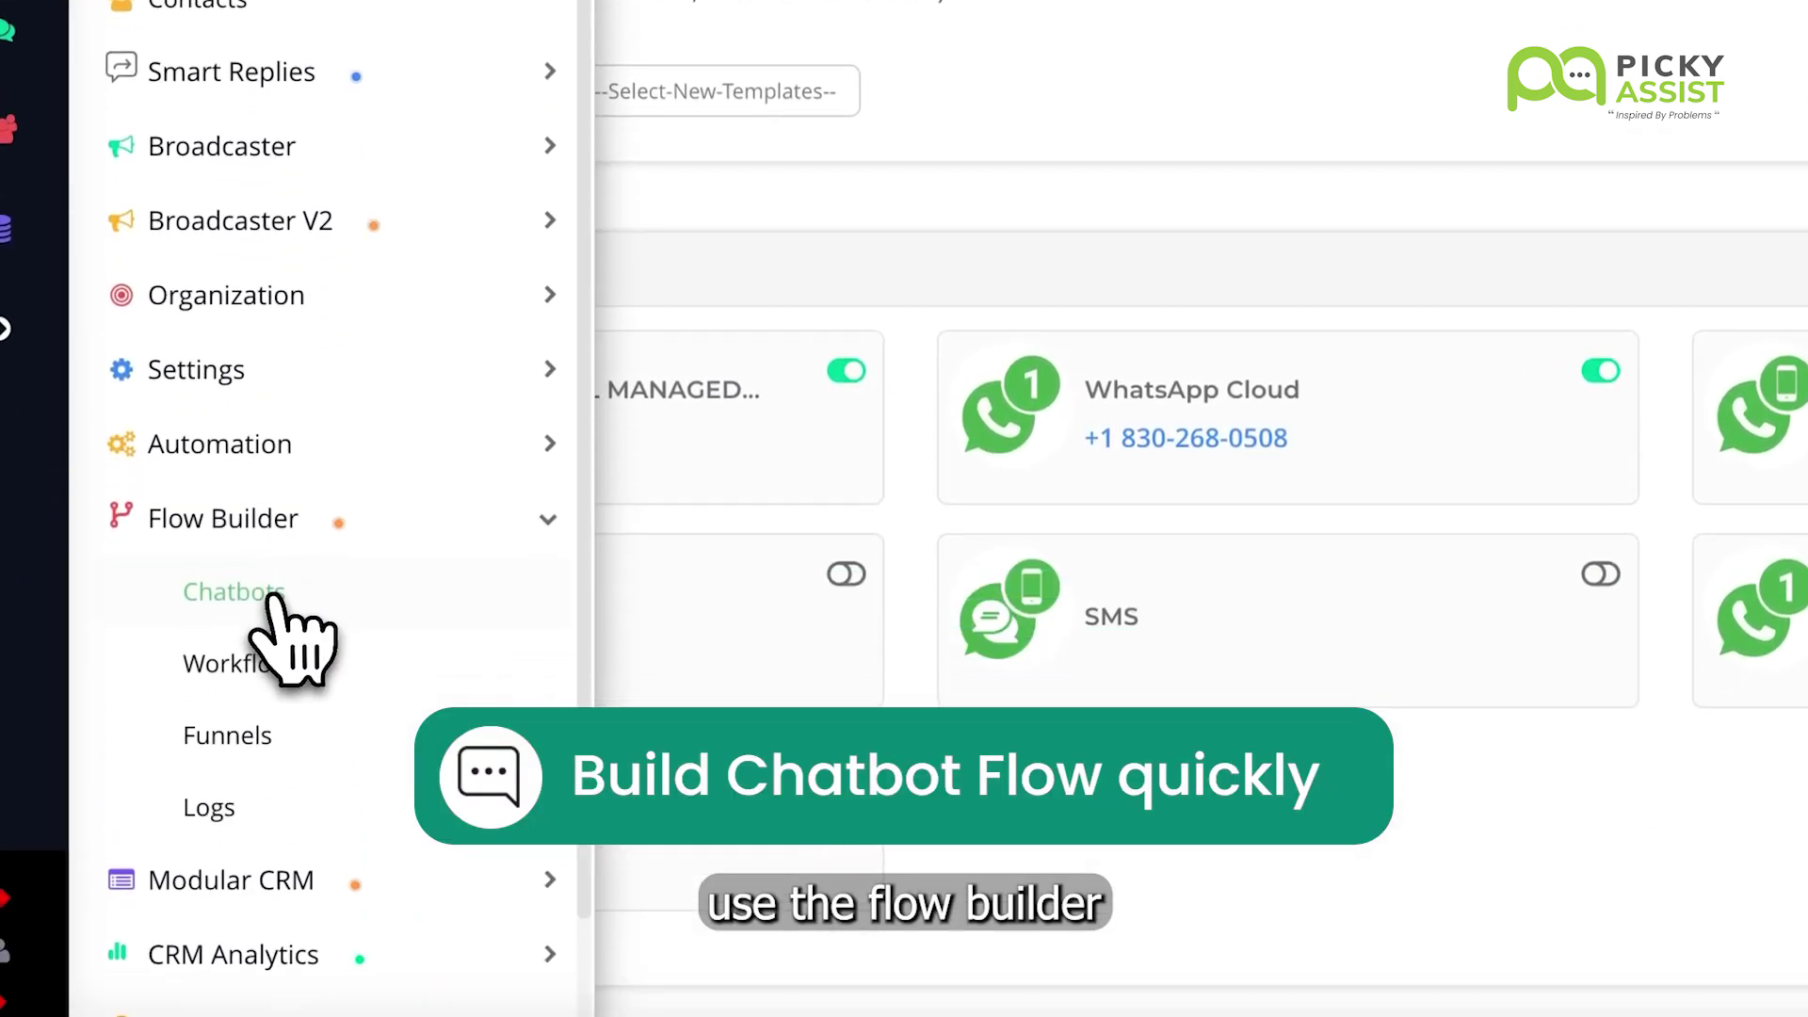
{"action": "left_click", "coordinate": [264, 797]}
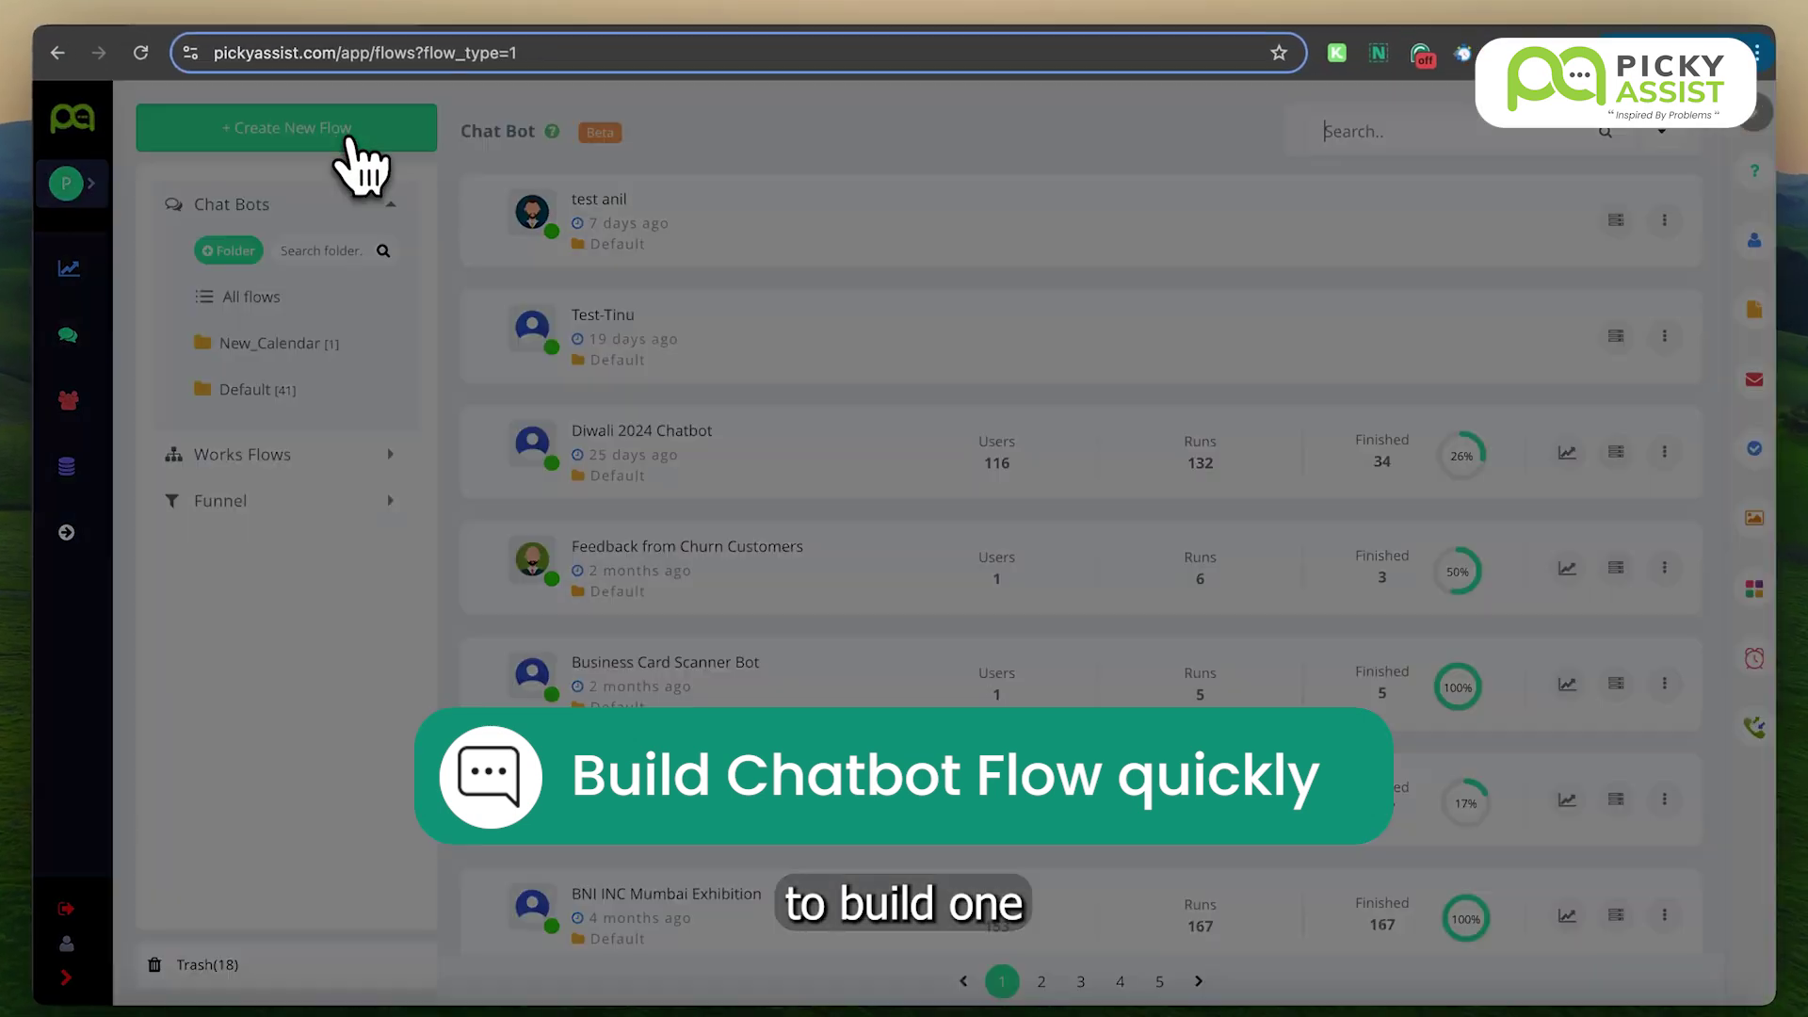
{"action": "left_click", "coordinate": [355, 161]}
{"action": "left_click", "coordinate": [908, 452]}
{"action": "scroll", "coordinate": [881, 584], "scroll_direction": "down", "scroll_amount": 5}
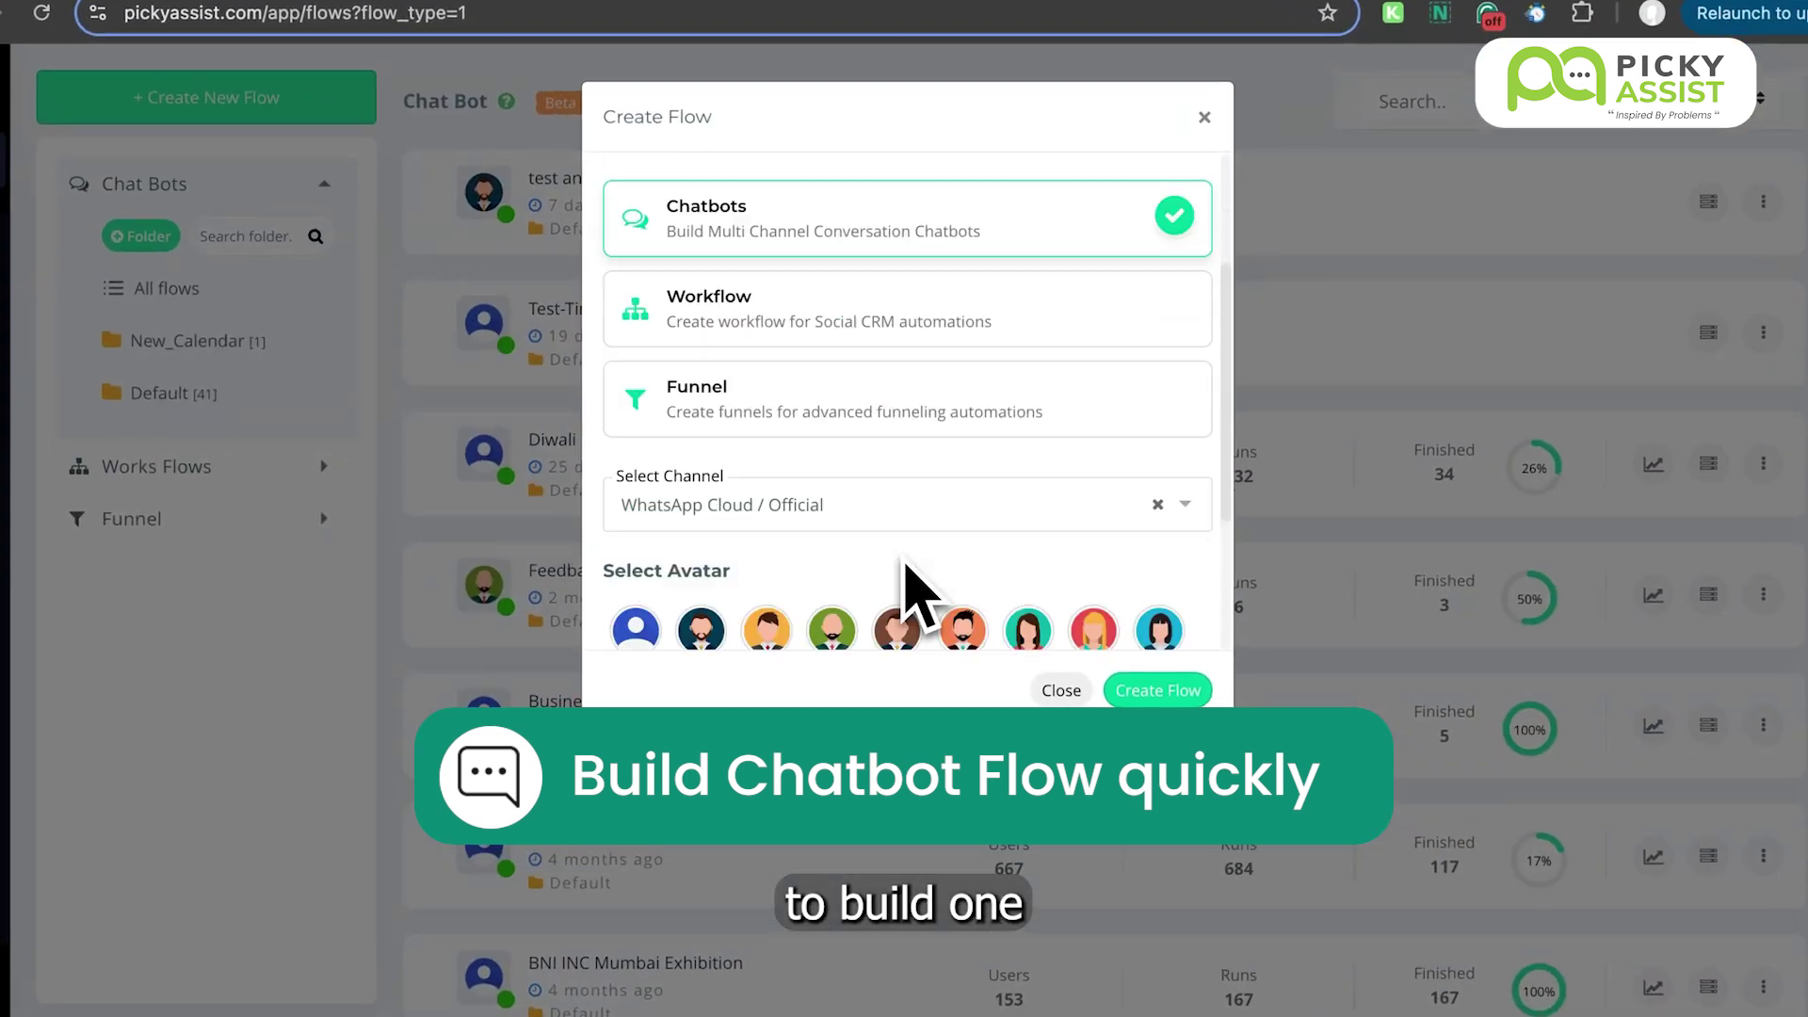
{"action": "left_click", "coordinate": [942, 360]}
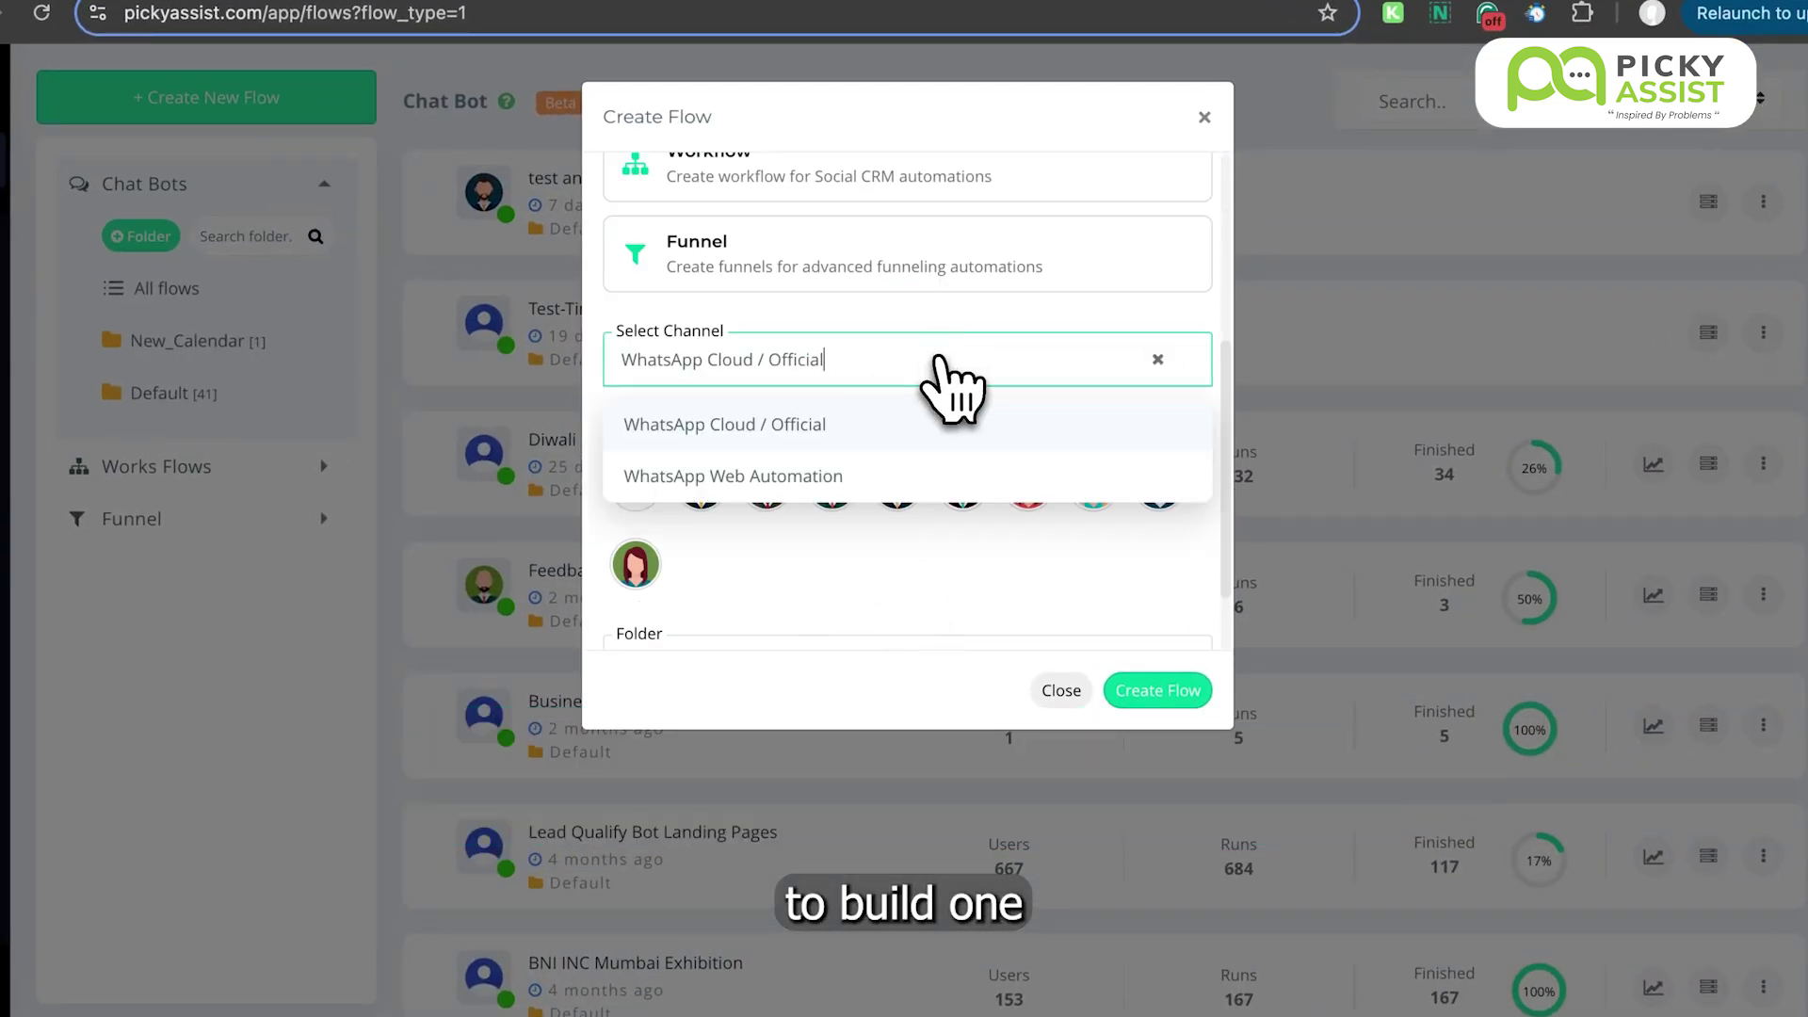
{"action": "left_click", "coordinate": [949, 420]}
{"action": "left_click", "coordinate": [1205, 116]}
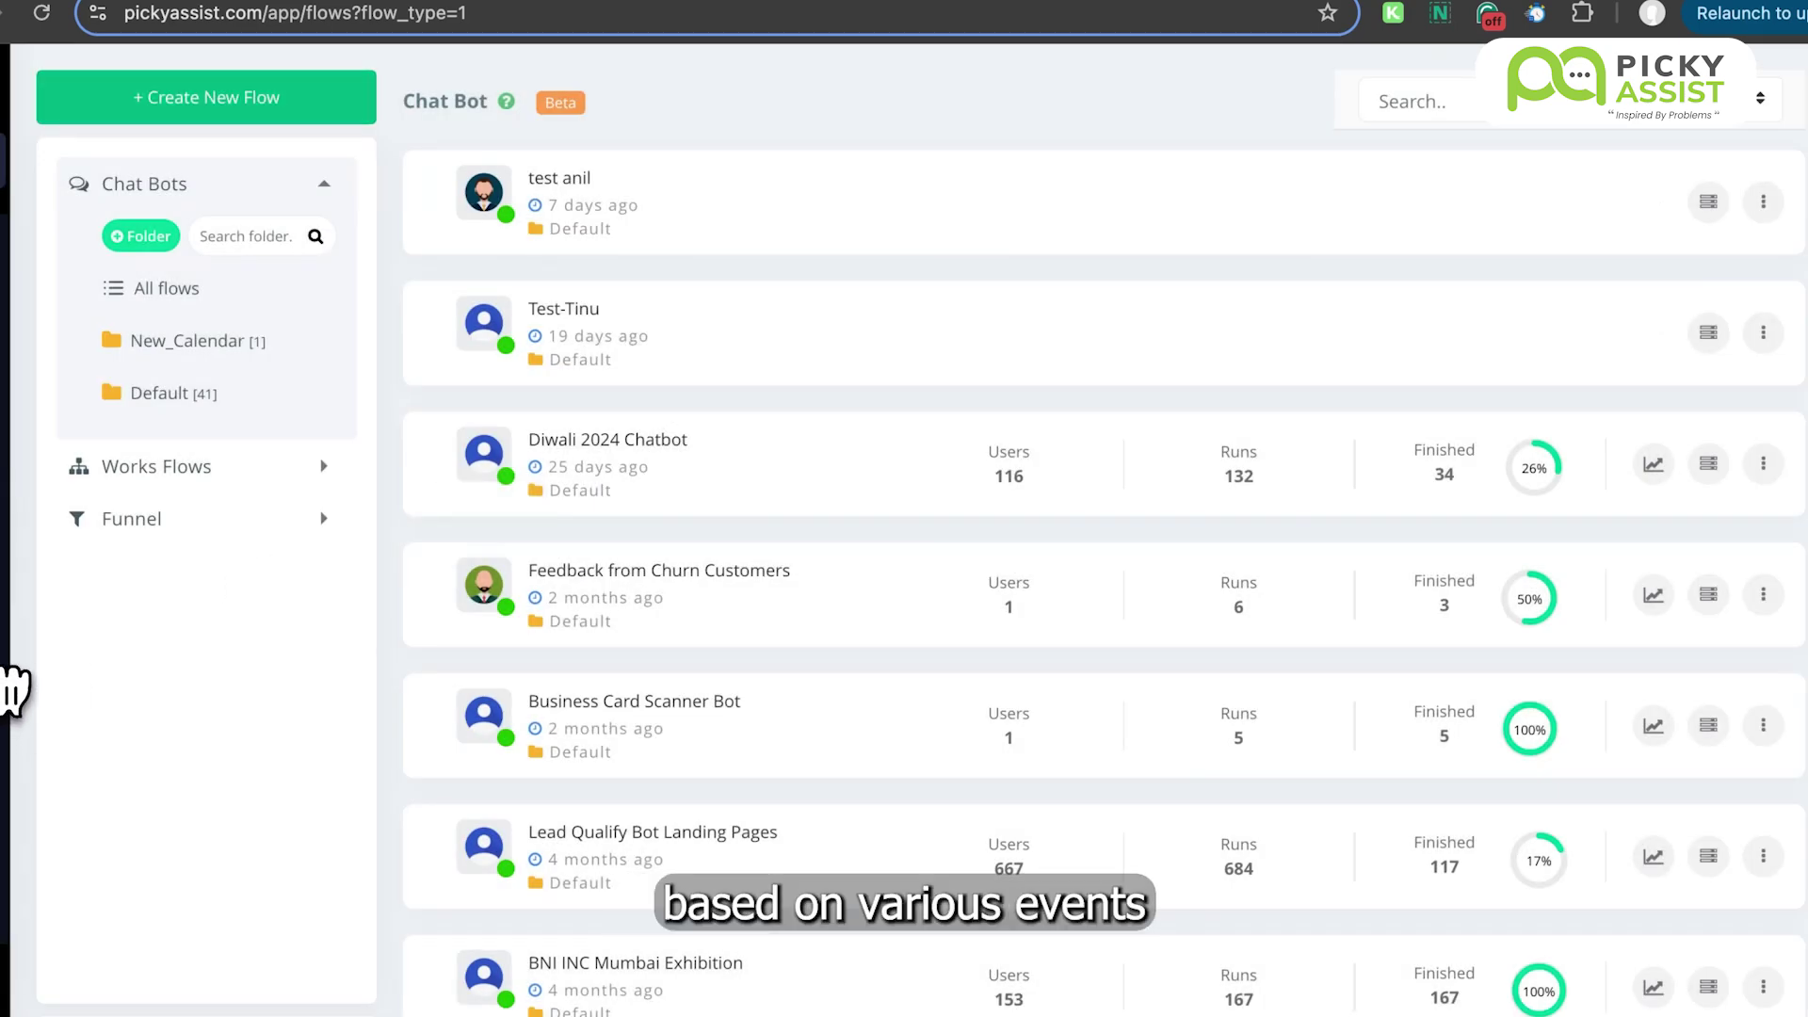
Step: Go to the Connectors page under Automation
{"action": "mouse_move", "coordinate": [8, 694]}
{"action": "left_click", "coordinate": [270, 603]}
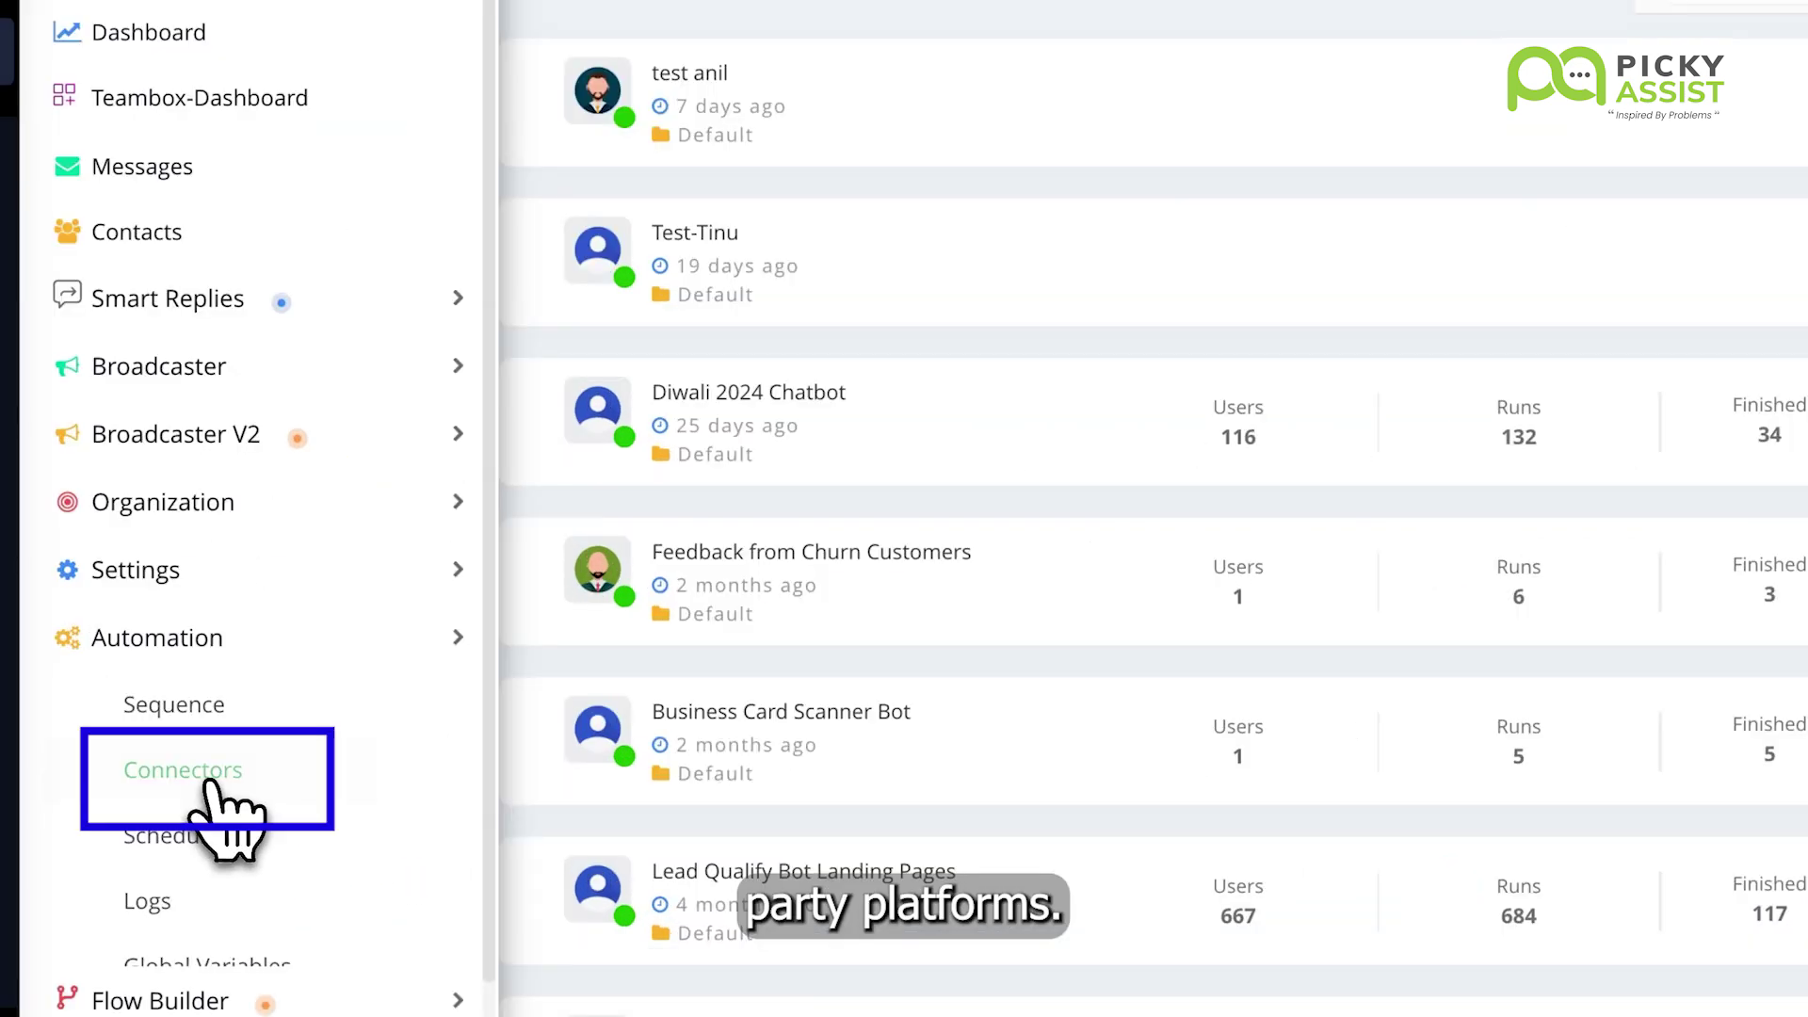
{"action": "left_click", "coordinate": [208, 784]}
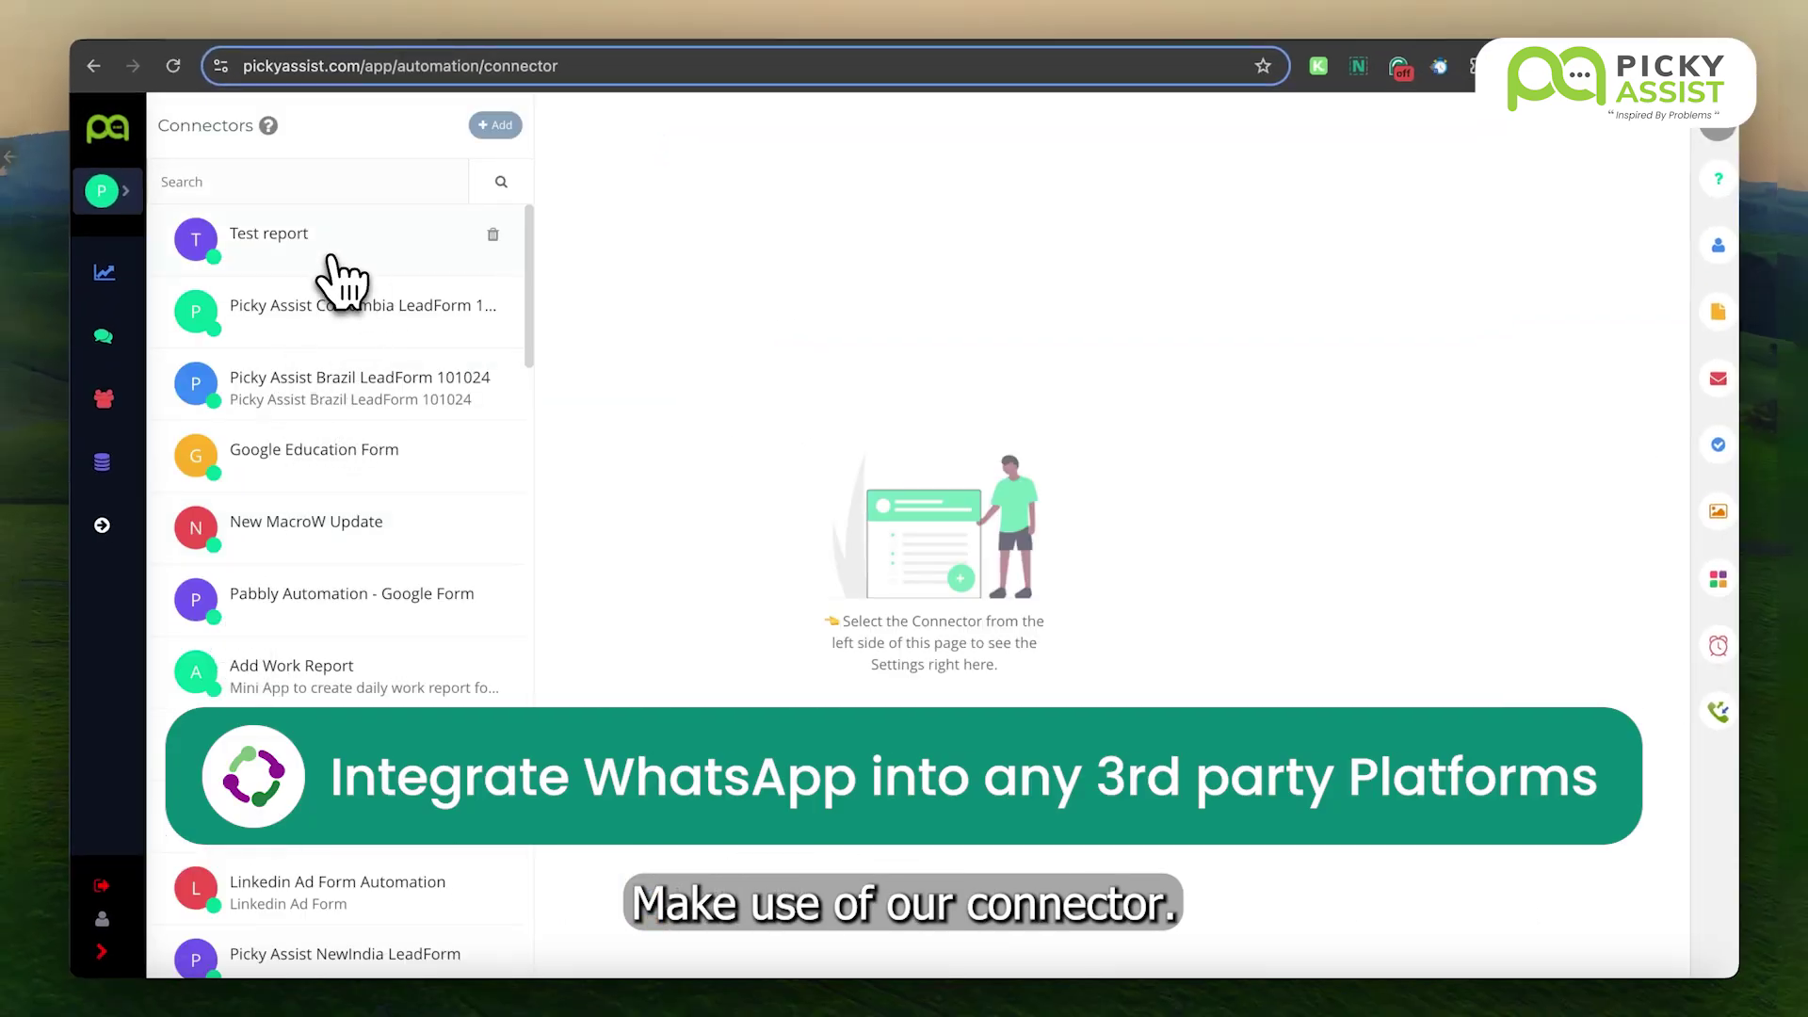
Step: Add a Send Message action using WHATSAPP OFFICIAL MANAGED SERVICE to the Test report connector's step
{"action": "left_click", "coordinate": [334, 259]}
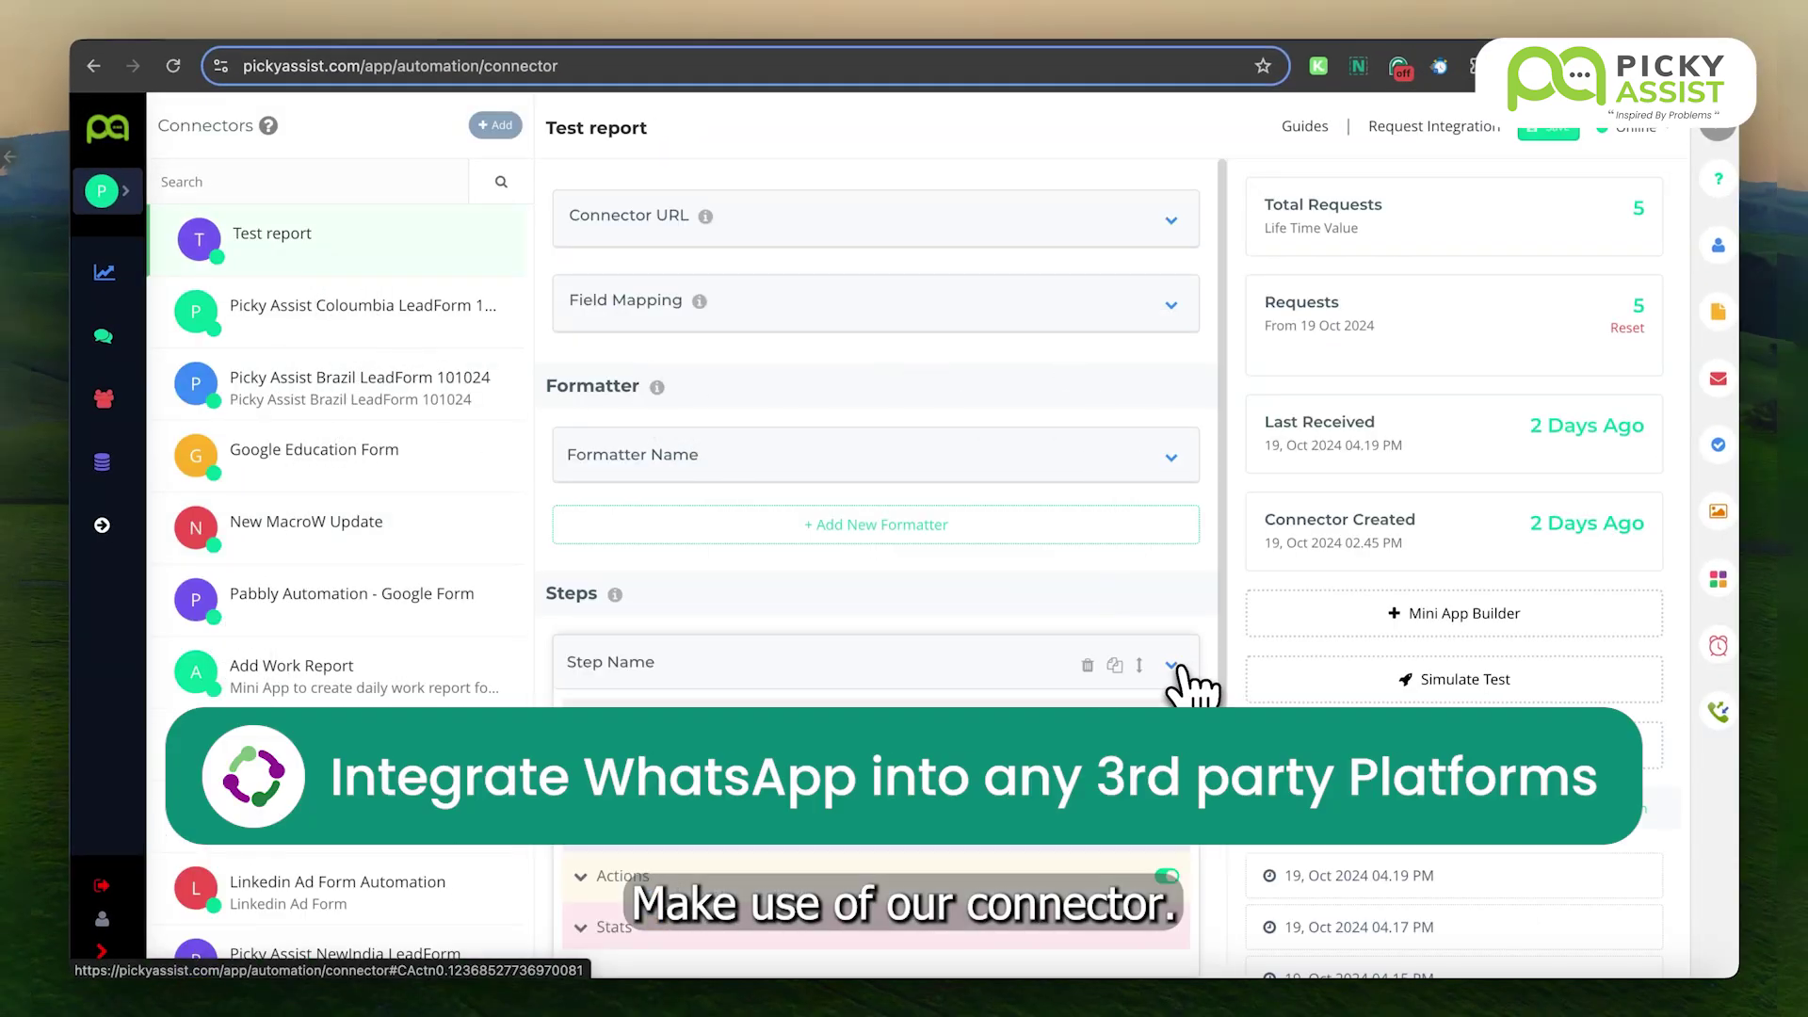
{"action": "left_click", "coordinate": [1171, 665]}
{"action": "left_click", "coordinate": [918, 669]}
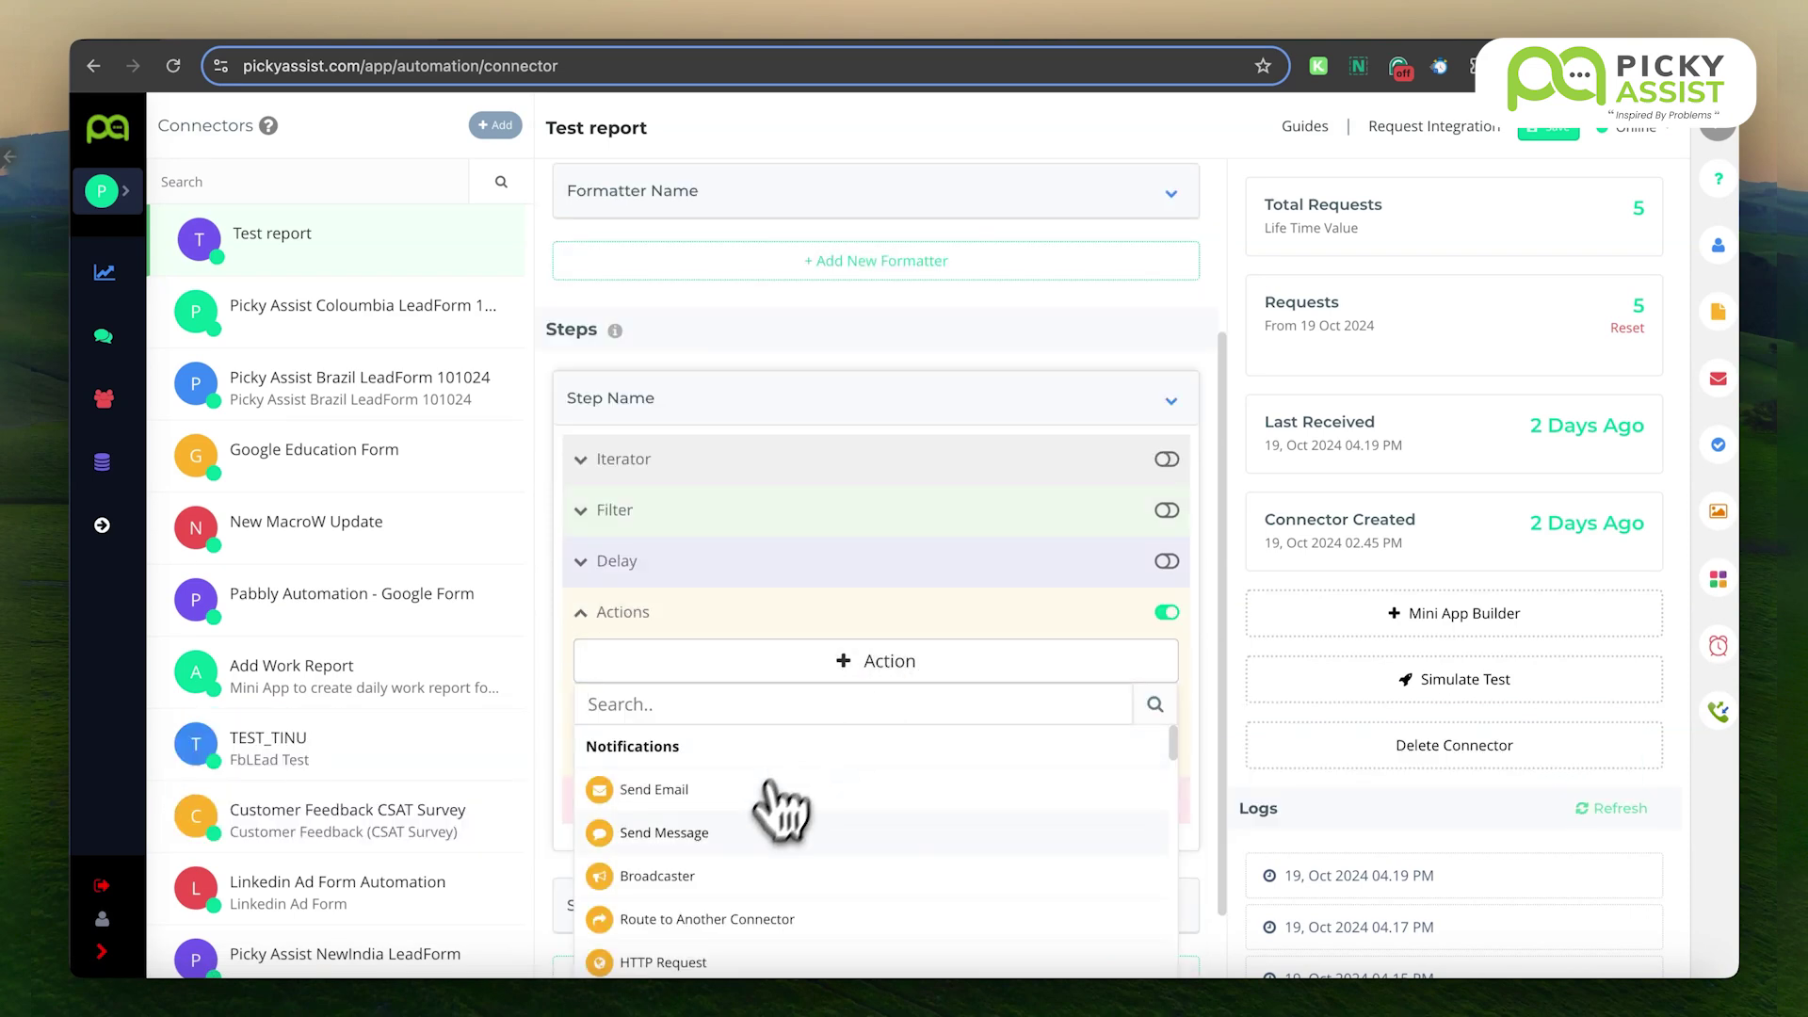
{"action": "left_click", "coordinate": [754, 833]}
{"action": "scroll", "coordinate": [904, 763], "scroll_direction": "down", "scroll_amount": 3}
{"action": "left_click", "coordinate": [904, 776]}
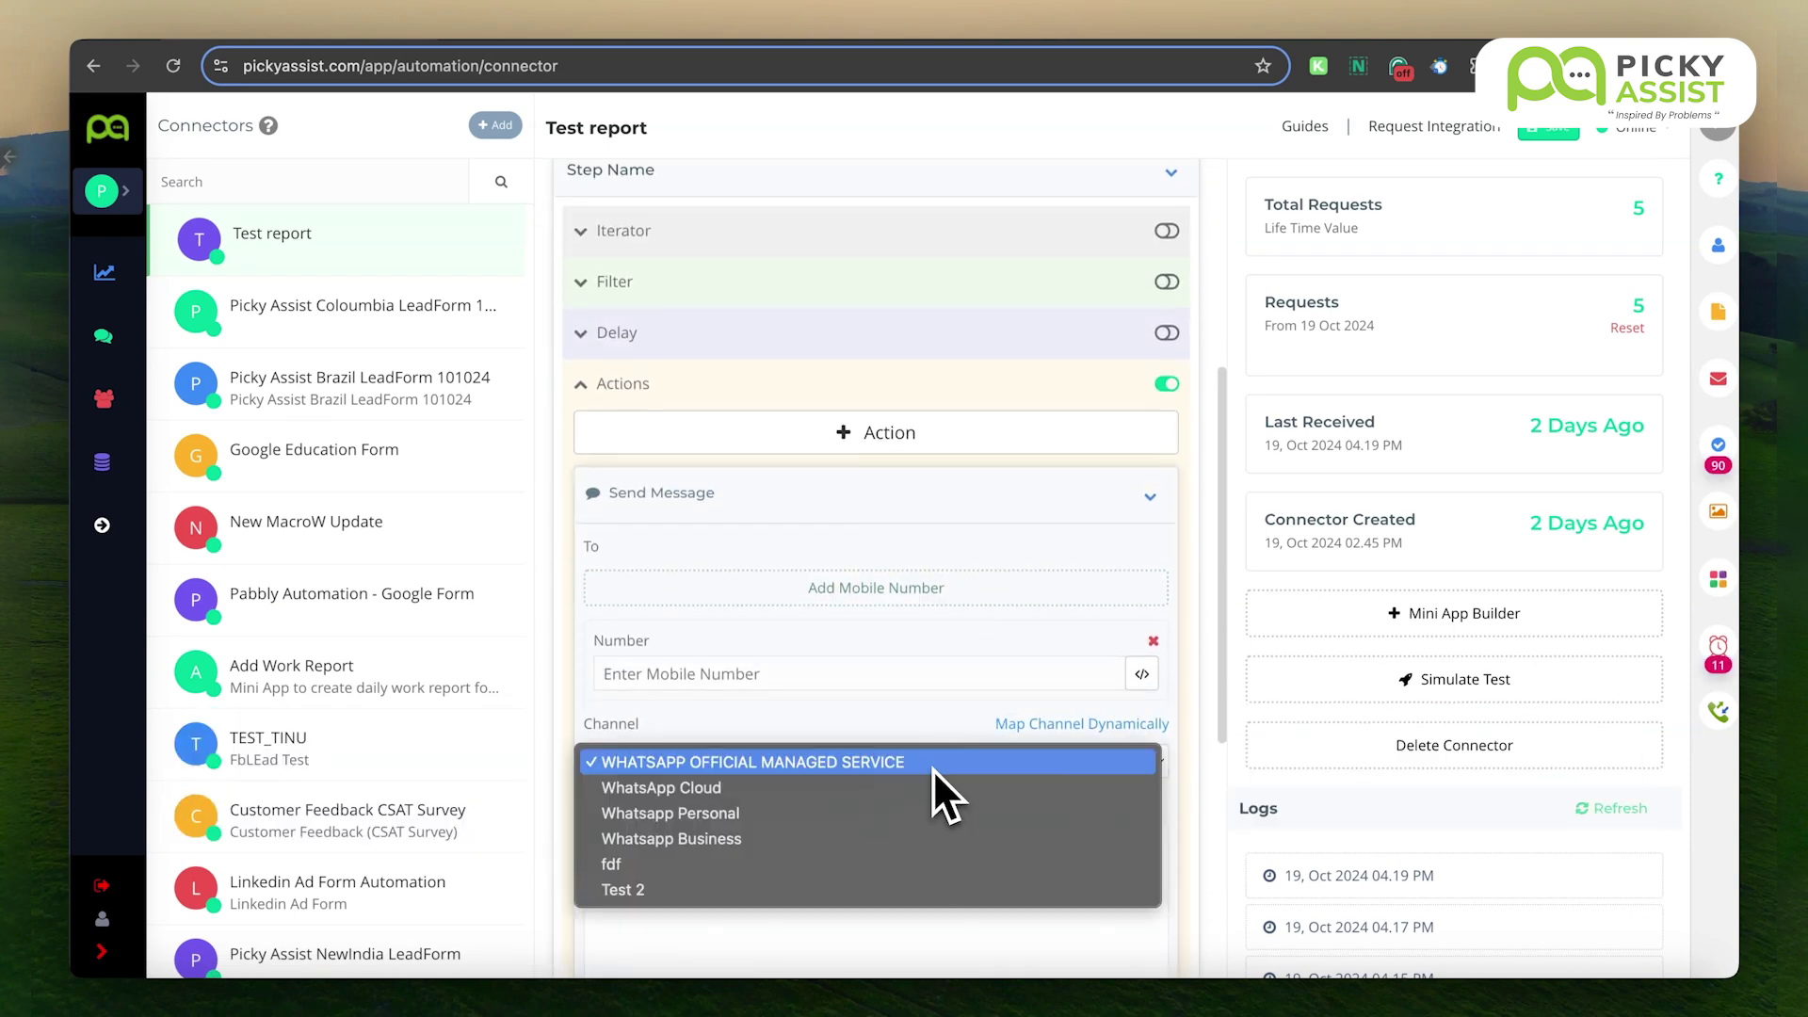
{"action": "left_click", "coordinate": [933, 769]}
{"action": "left_click", "coordinate": [106, 535]}
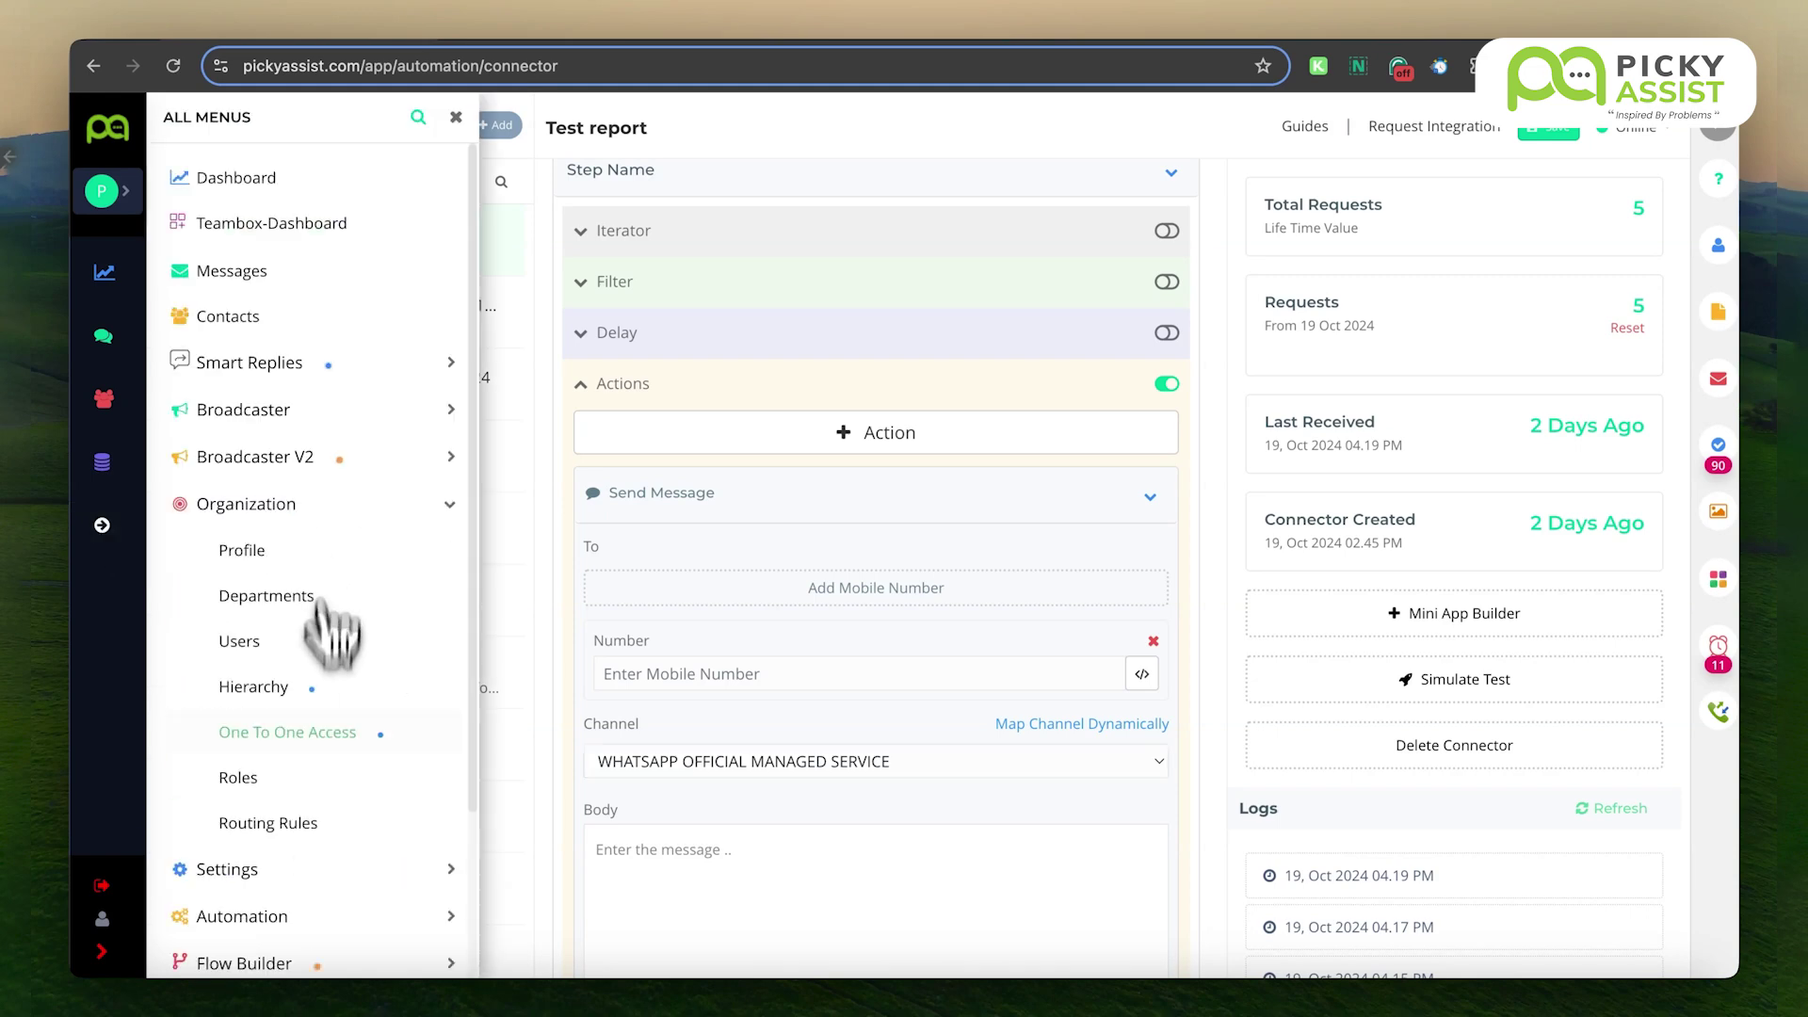
Step: Open routing rules for WHATSAPP OFFICIAL MANAGED SERVICE and review department and agent assignment options
{"action": "left_click", "coordinate": [299, 825]}
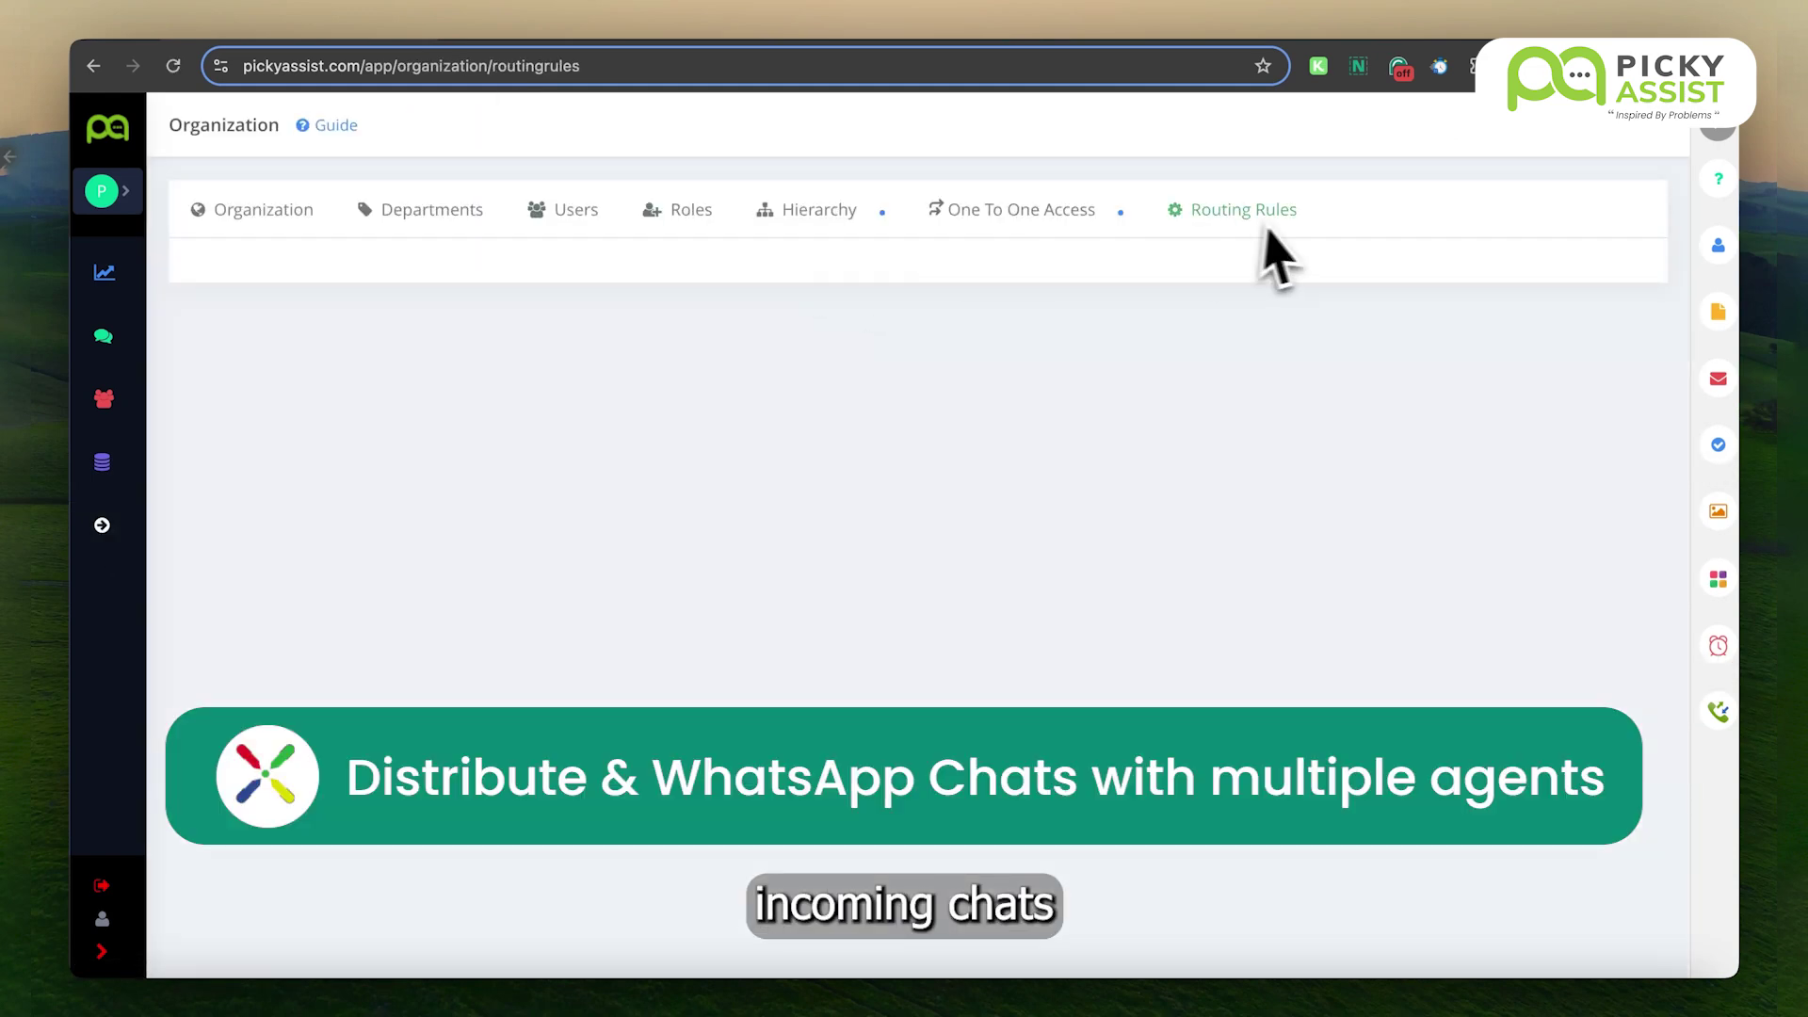
{"action": "left_click", "coordinate": [629, 378]}
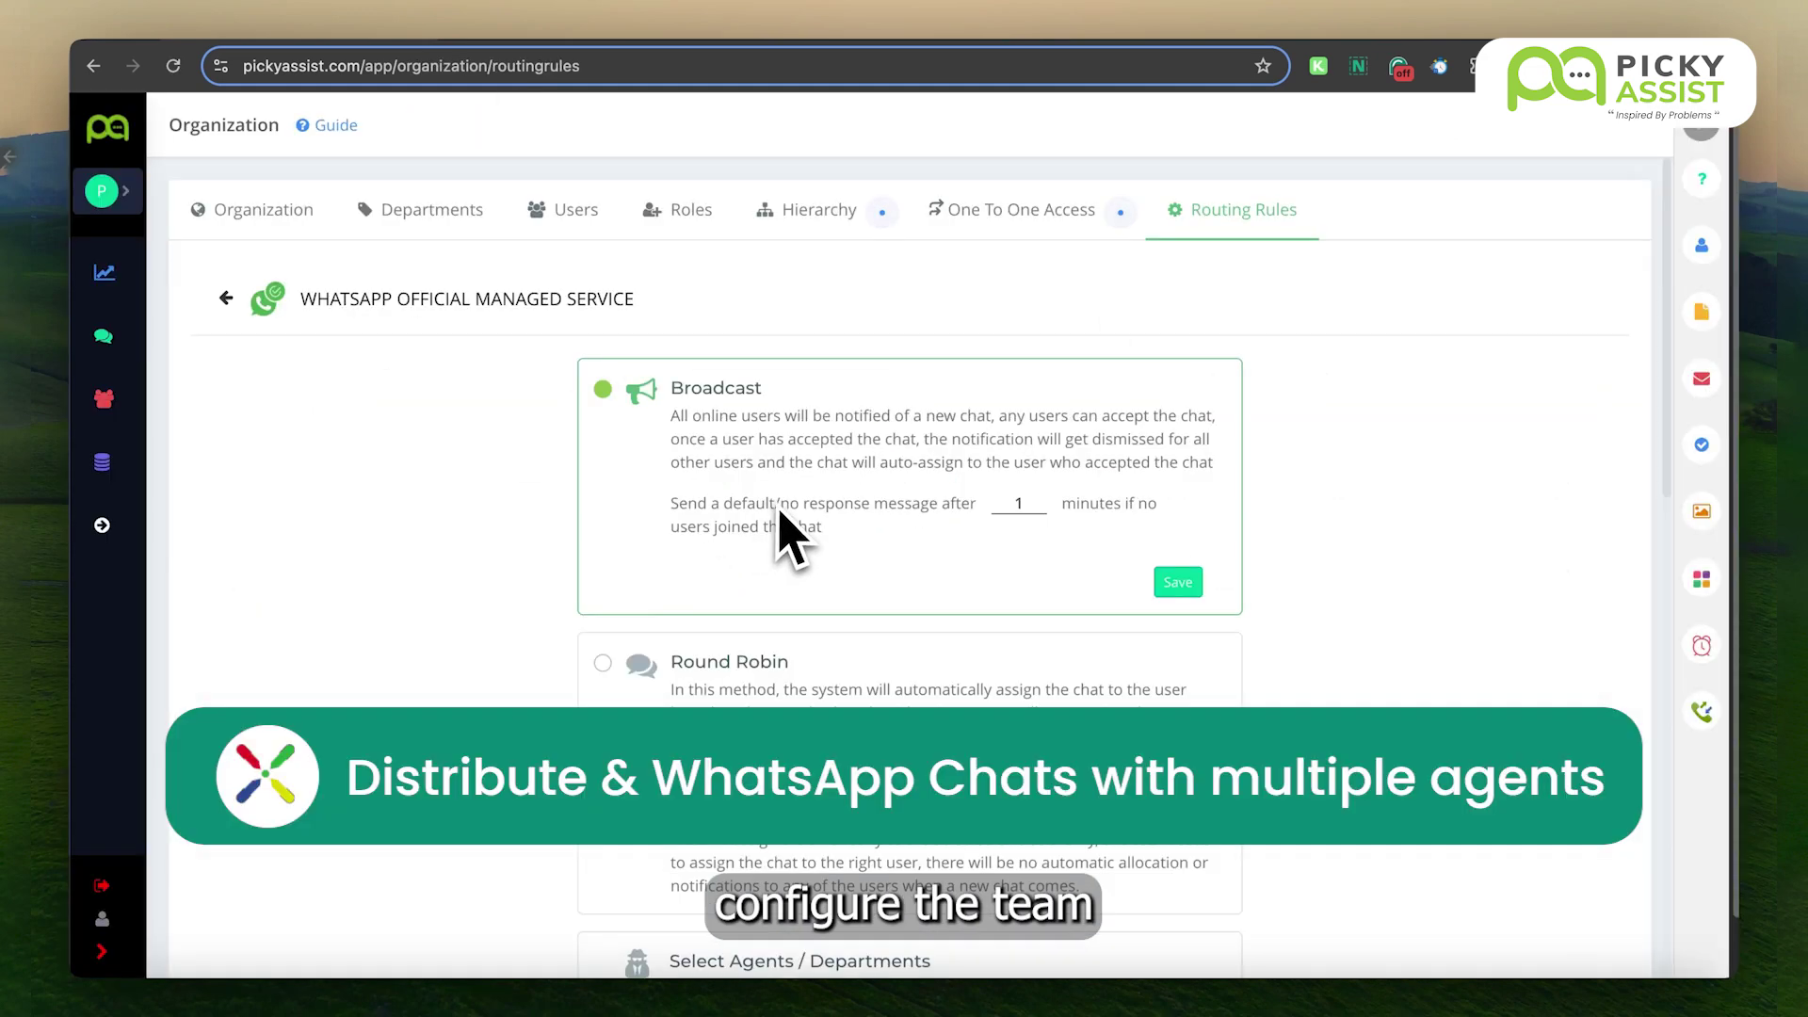
{"action": "scroll", "coordinate": [788, 546], "scroll_direction": "down", "scroll_amount": 5}
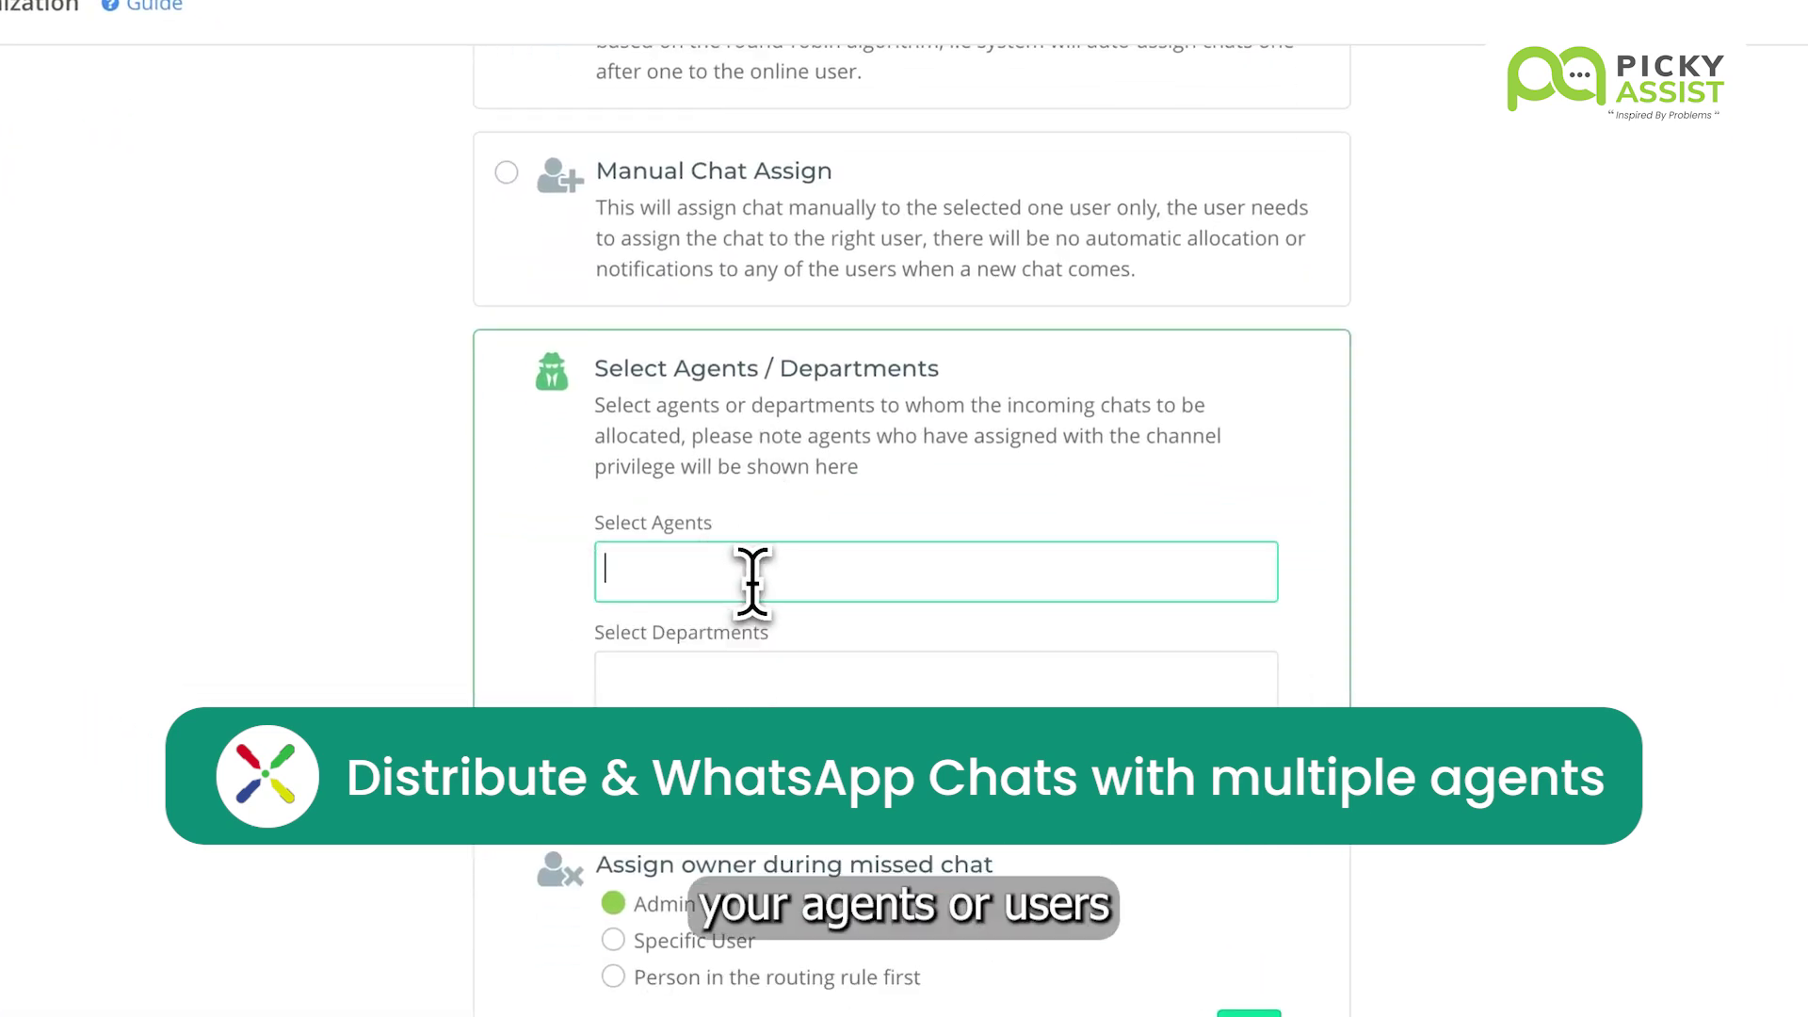
{"action": "left_click", "coordinate": [819, 665]}
{"action": "left_click", "coordinate": [897, 573]}
{"action": "scroll", "coordinate": [898, 573], "scroll_direction": "down", "scroll_amount": 10}
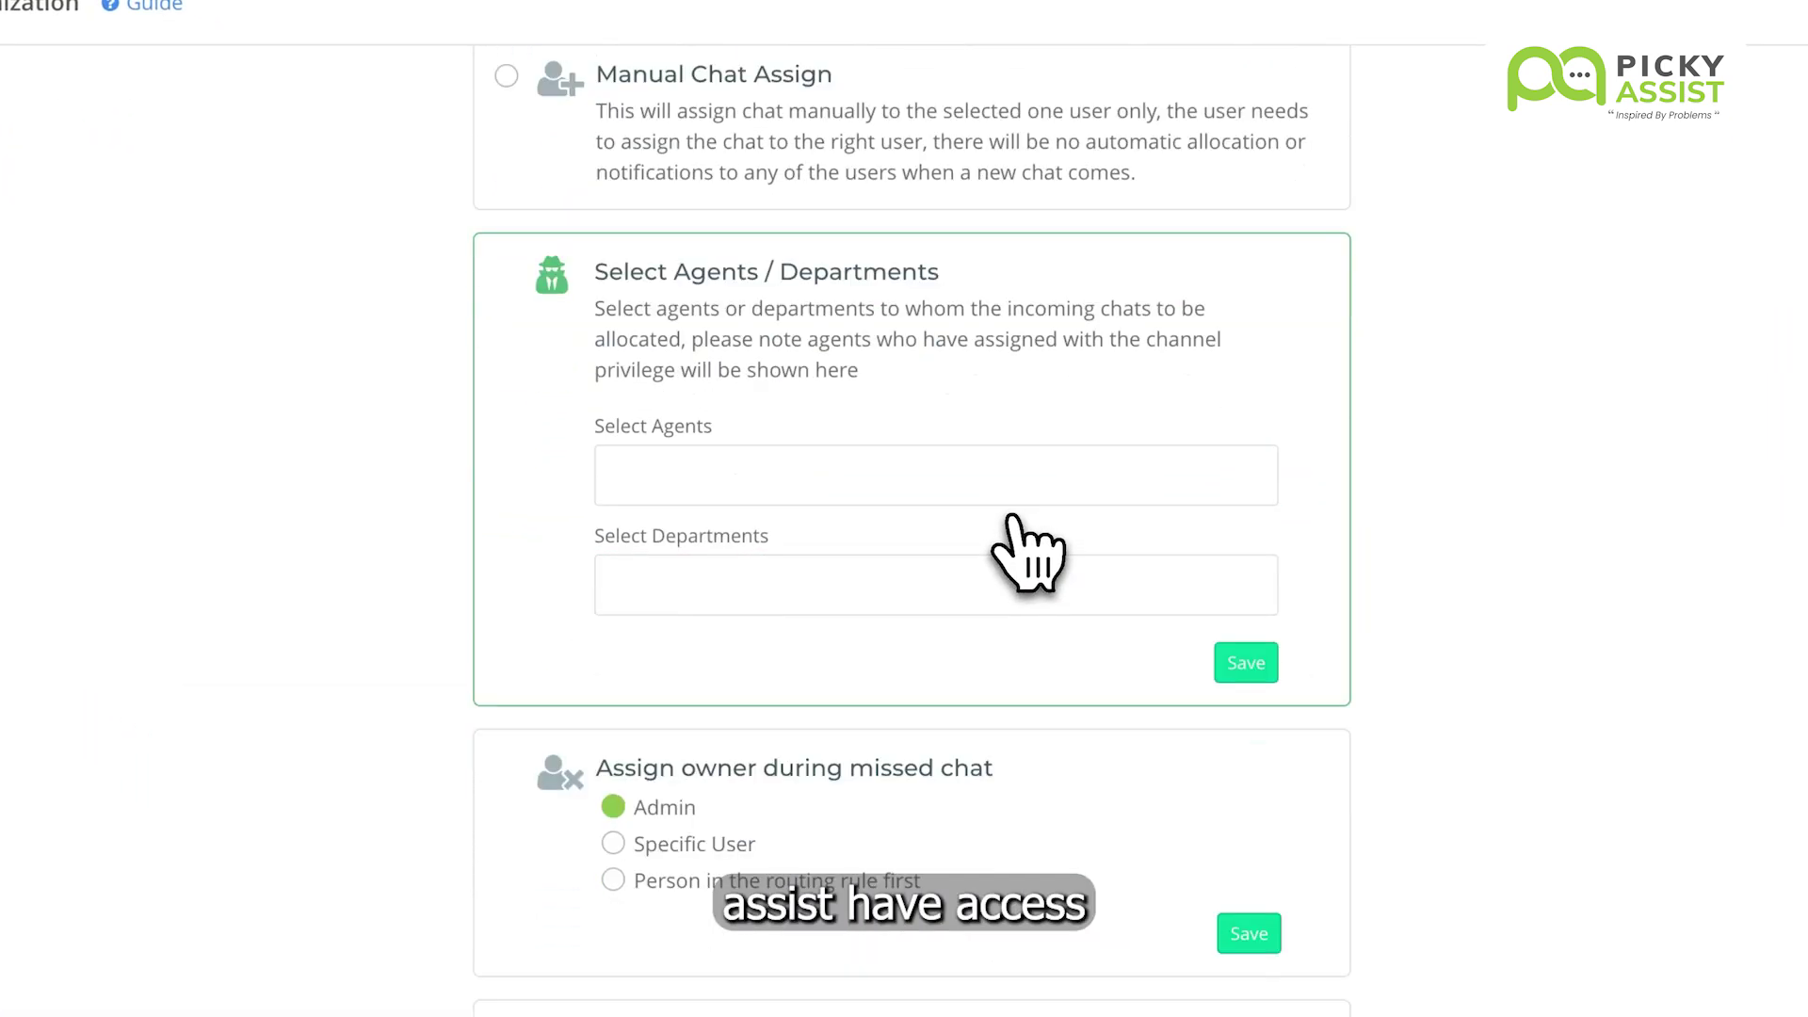
{"action": "scroll", "coordinate": [708, 476], "scroll_direction": "up", "scroll_amount": 15}
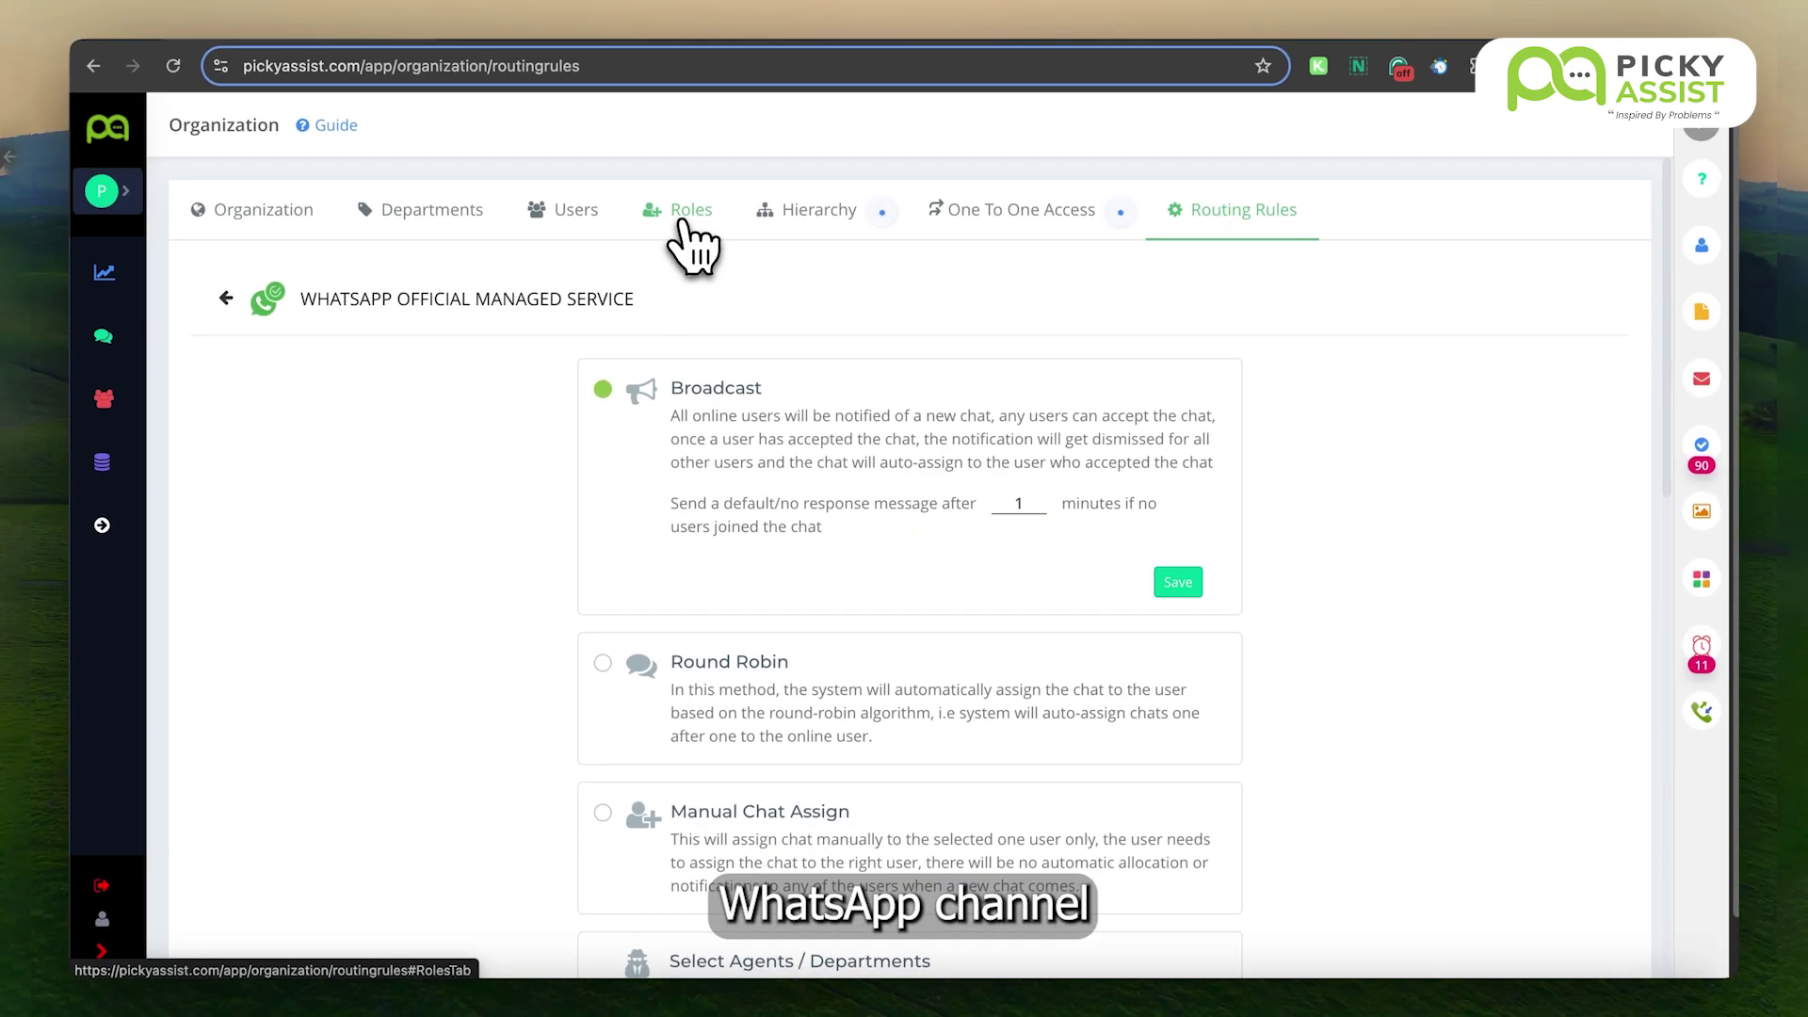
Step: Update the Manager role with WHATSAPP OFFICIAL MANAGED SERVICE channel access enabled
{"action": "left_click", "coordinate": [617, 118]}
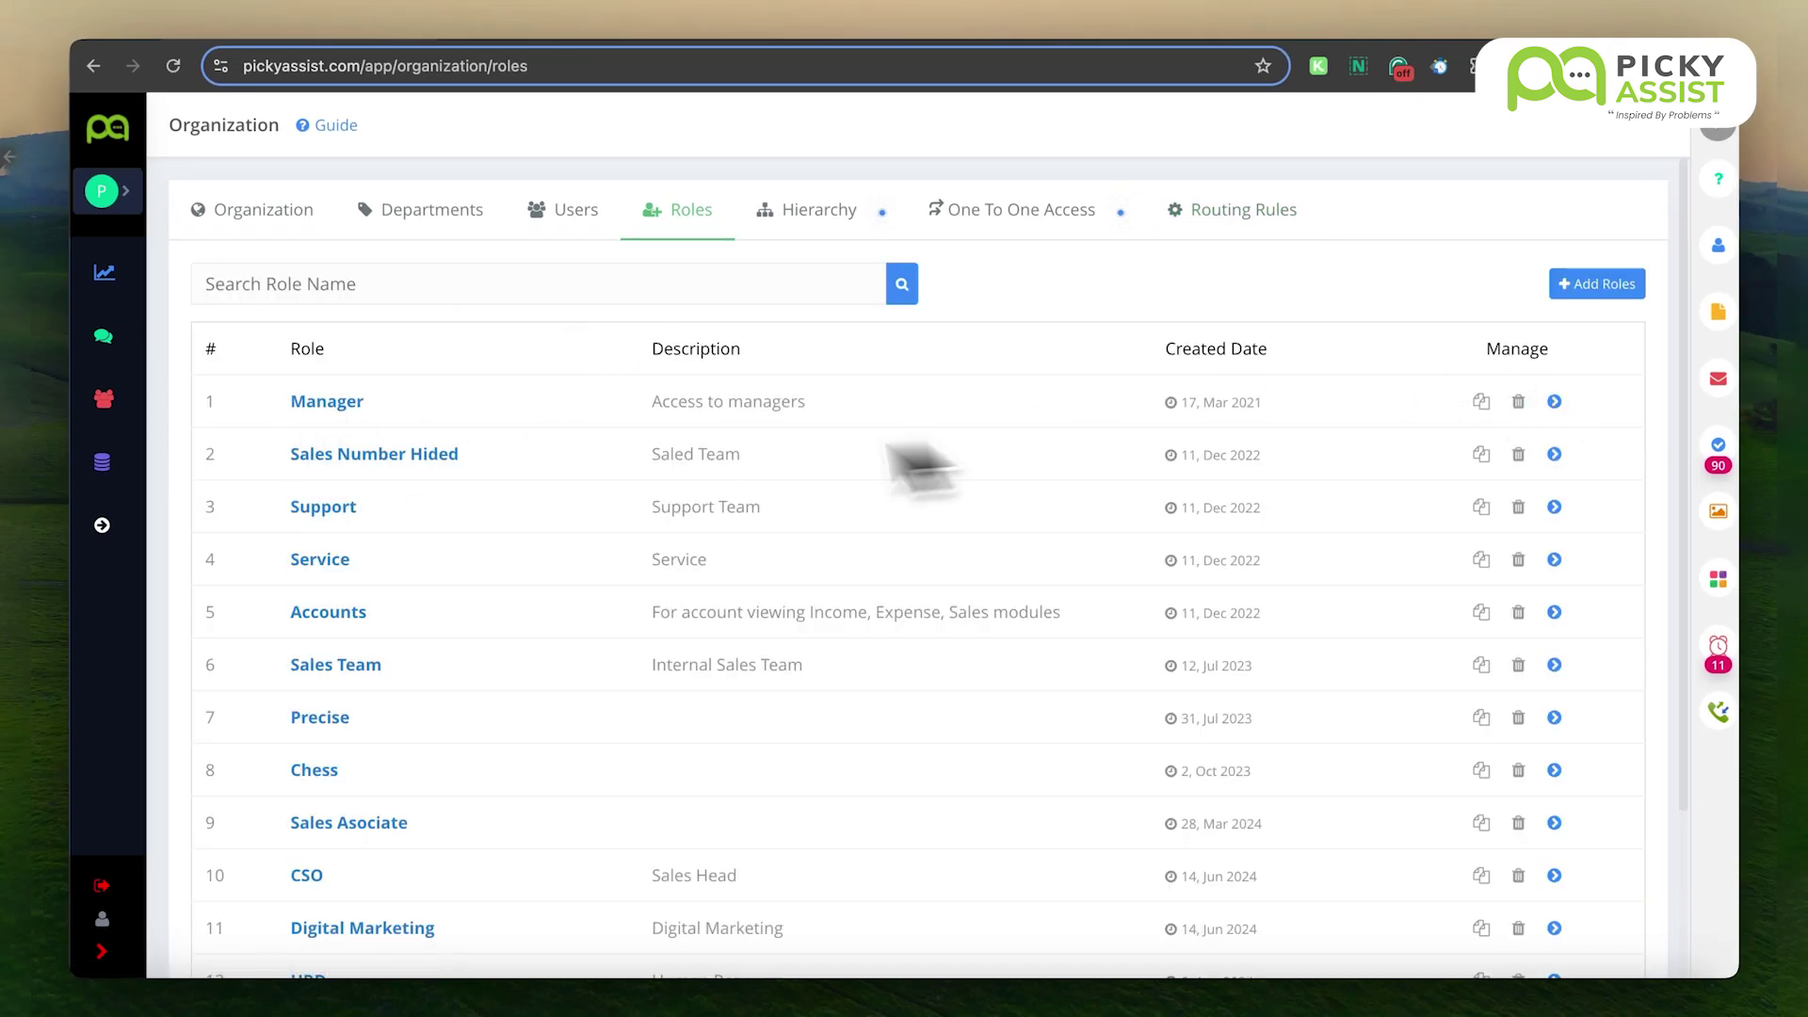
{"action": "left_click", "coordinate": [331, 415]}
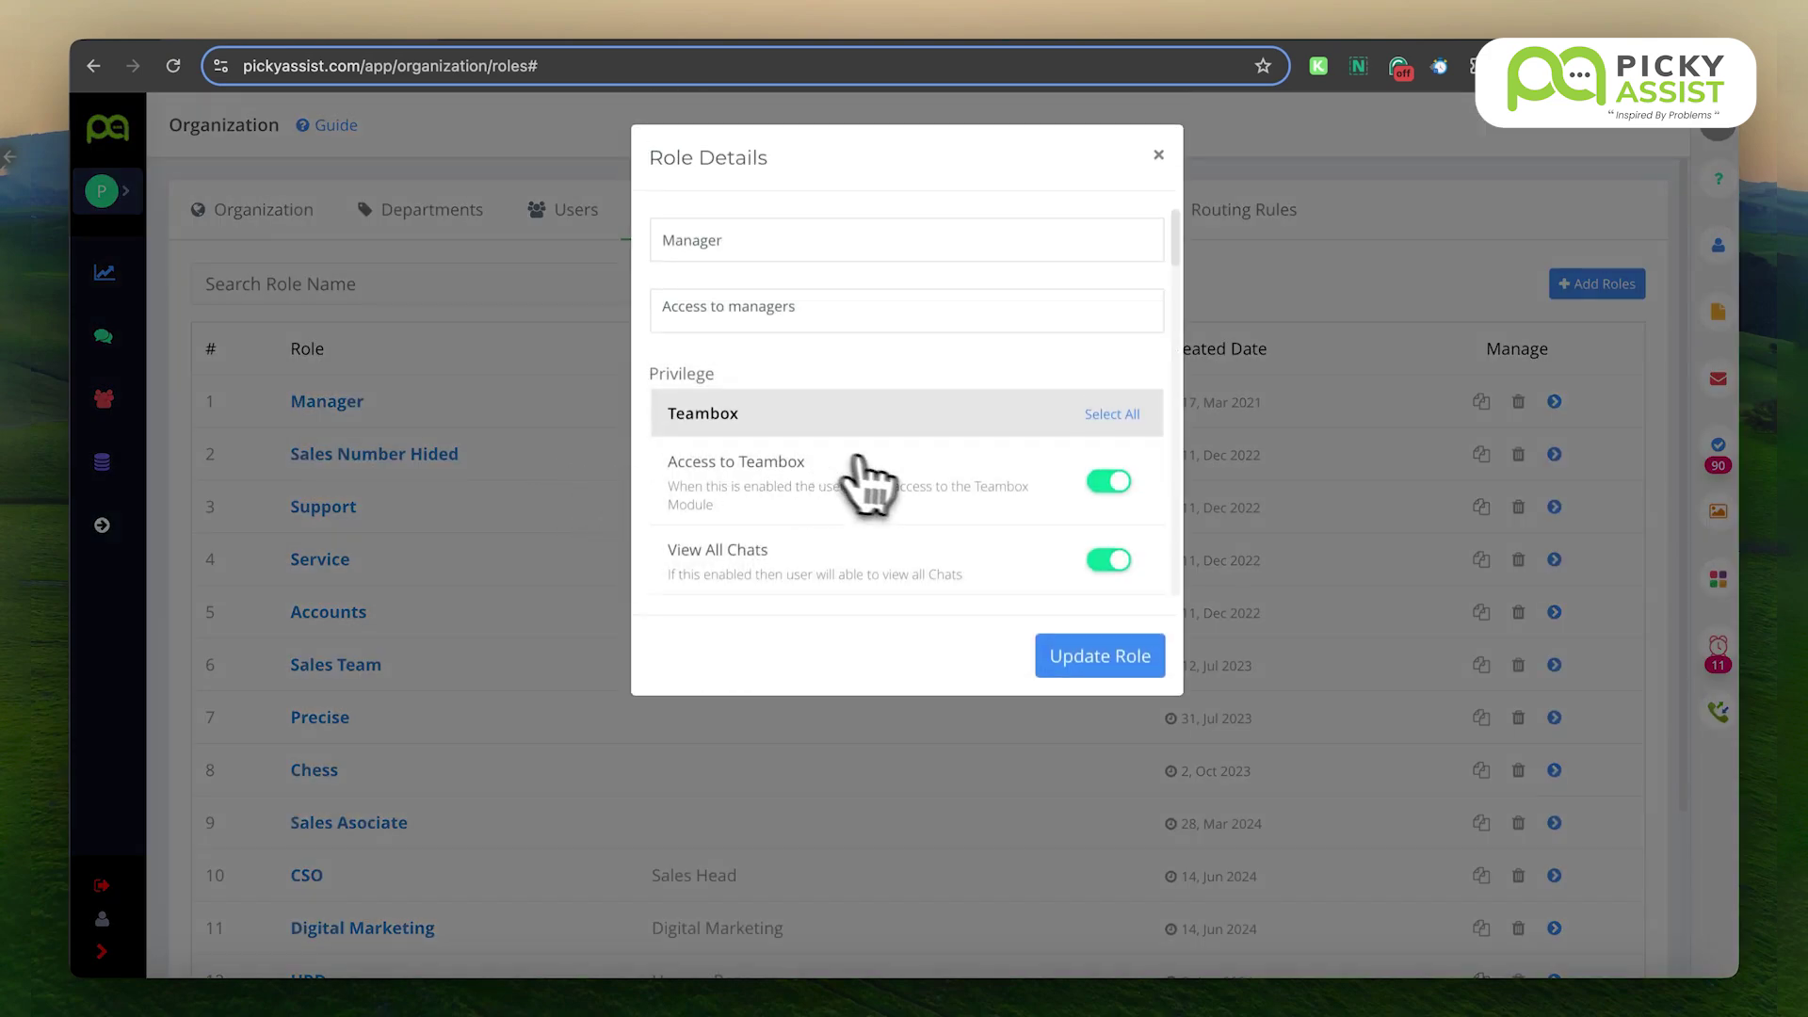
{"action": "scroll", "coordinate": [894, 499], "scroll_direction": "down", "scroll_amount": 10}
{"action": "scroll", "coordinate": [928, 523], "scroll_direction": "down", "scroll_amount": 10}
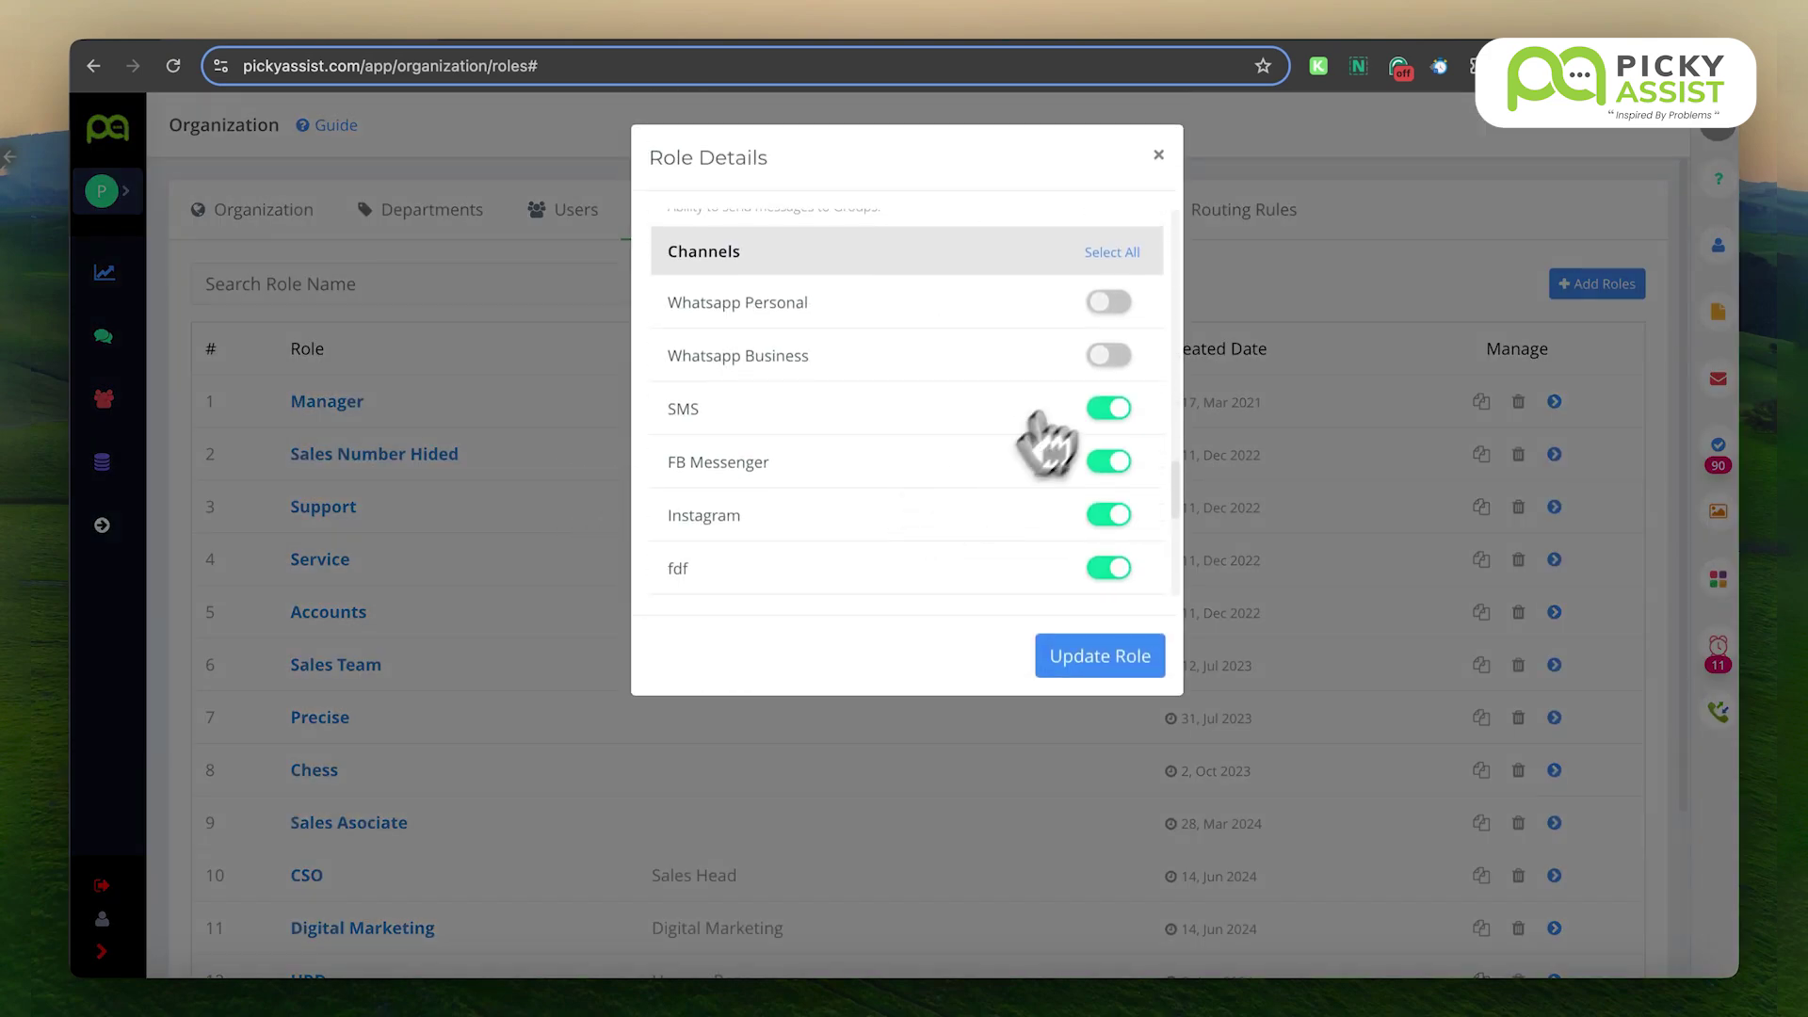
{"action": "scroll", "coordinate": [942, 382], "scroll_direction": "down", "scroll_amount": 3}
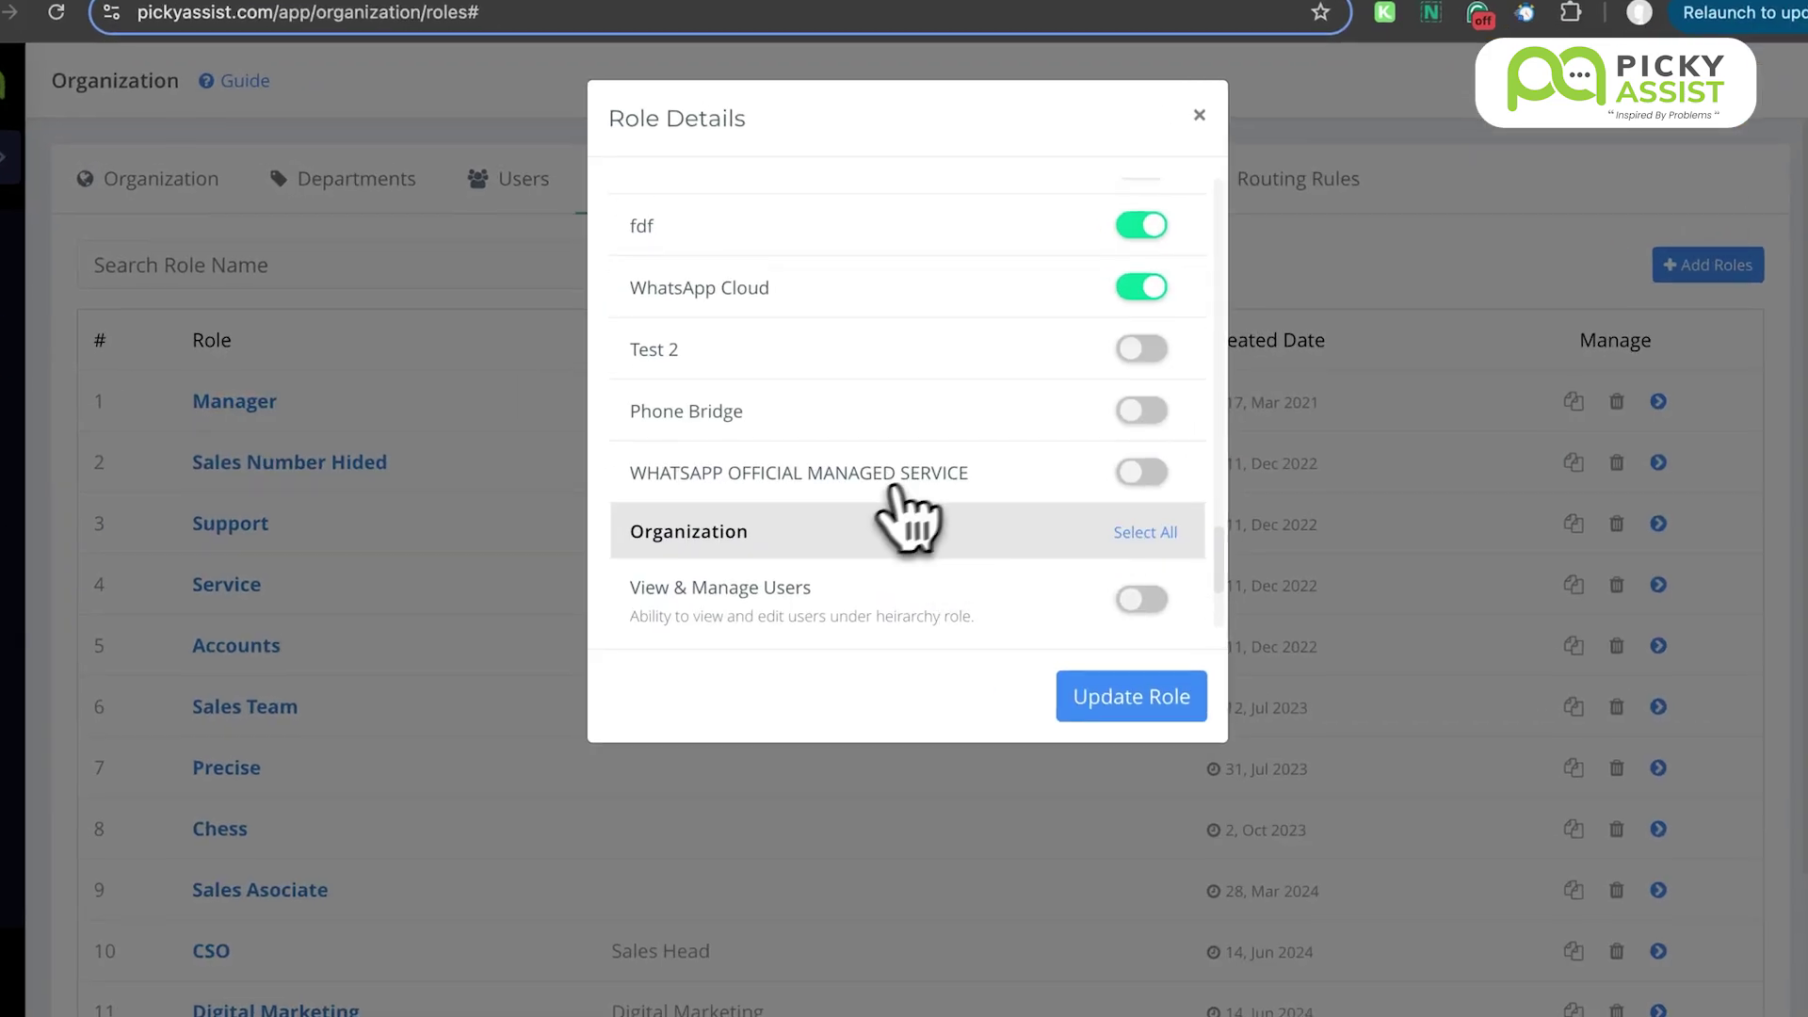
{"action": "left_click", "coordinate": [1168, 711]}
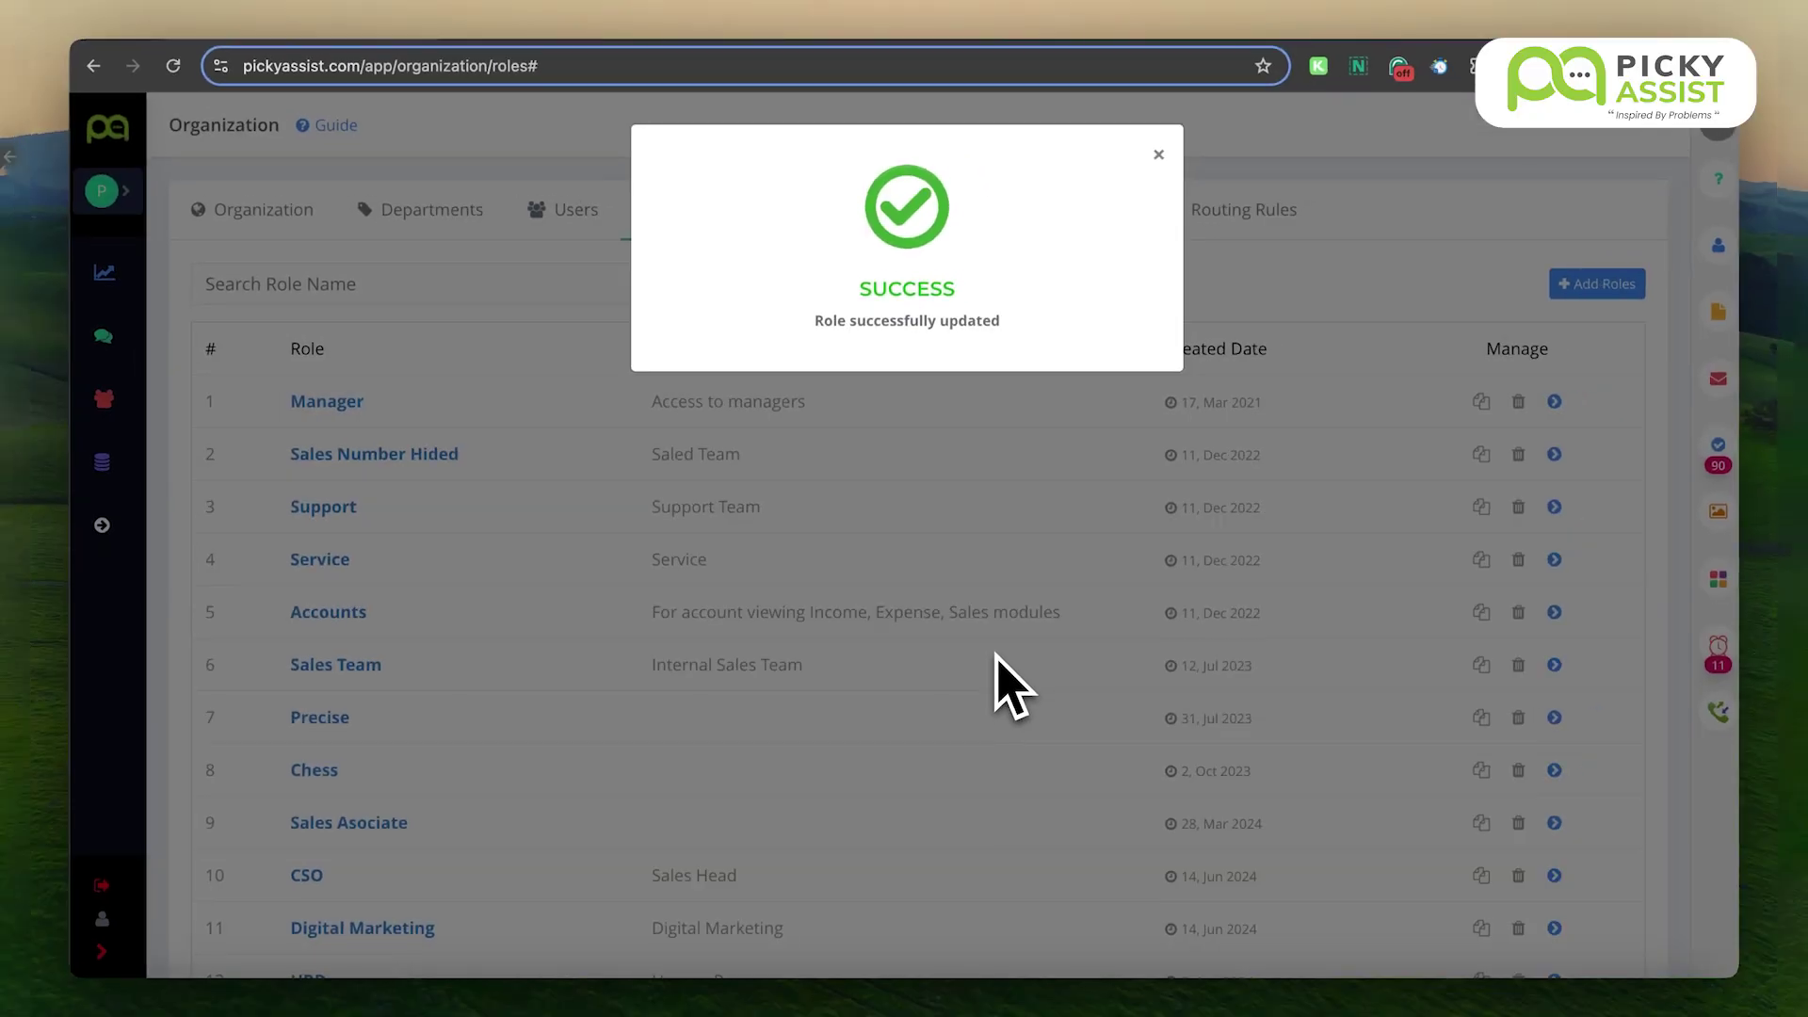
Step: Compose a Broadcaster V2 campaign with WHATSAPP OFFICIAL MANAGED SERVICE as the sending application
{"action": "left_click", "coordinate": [108, 528]}
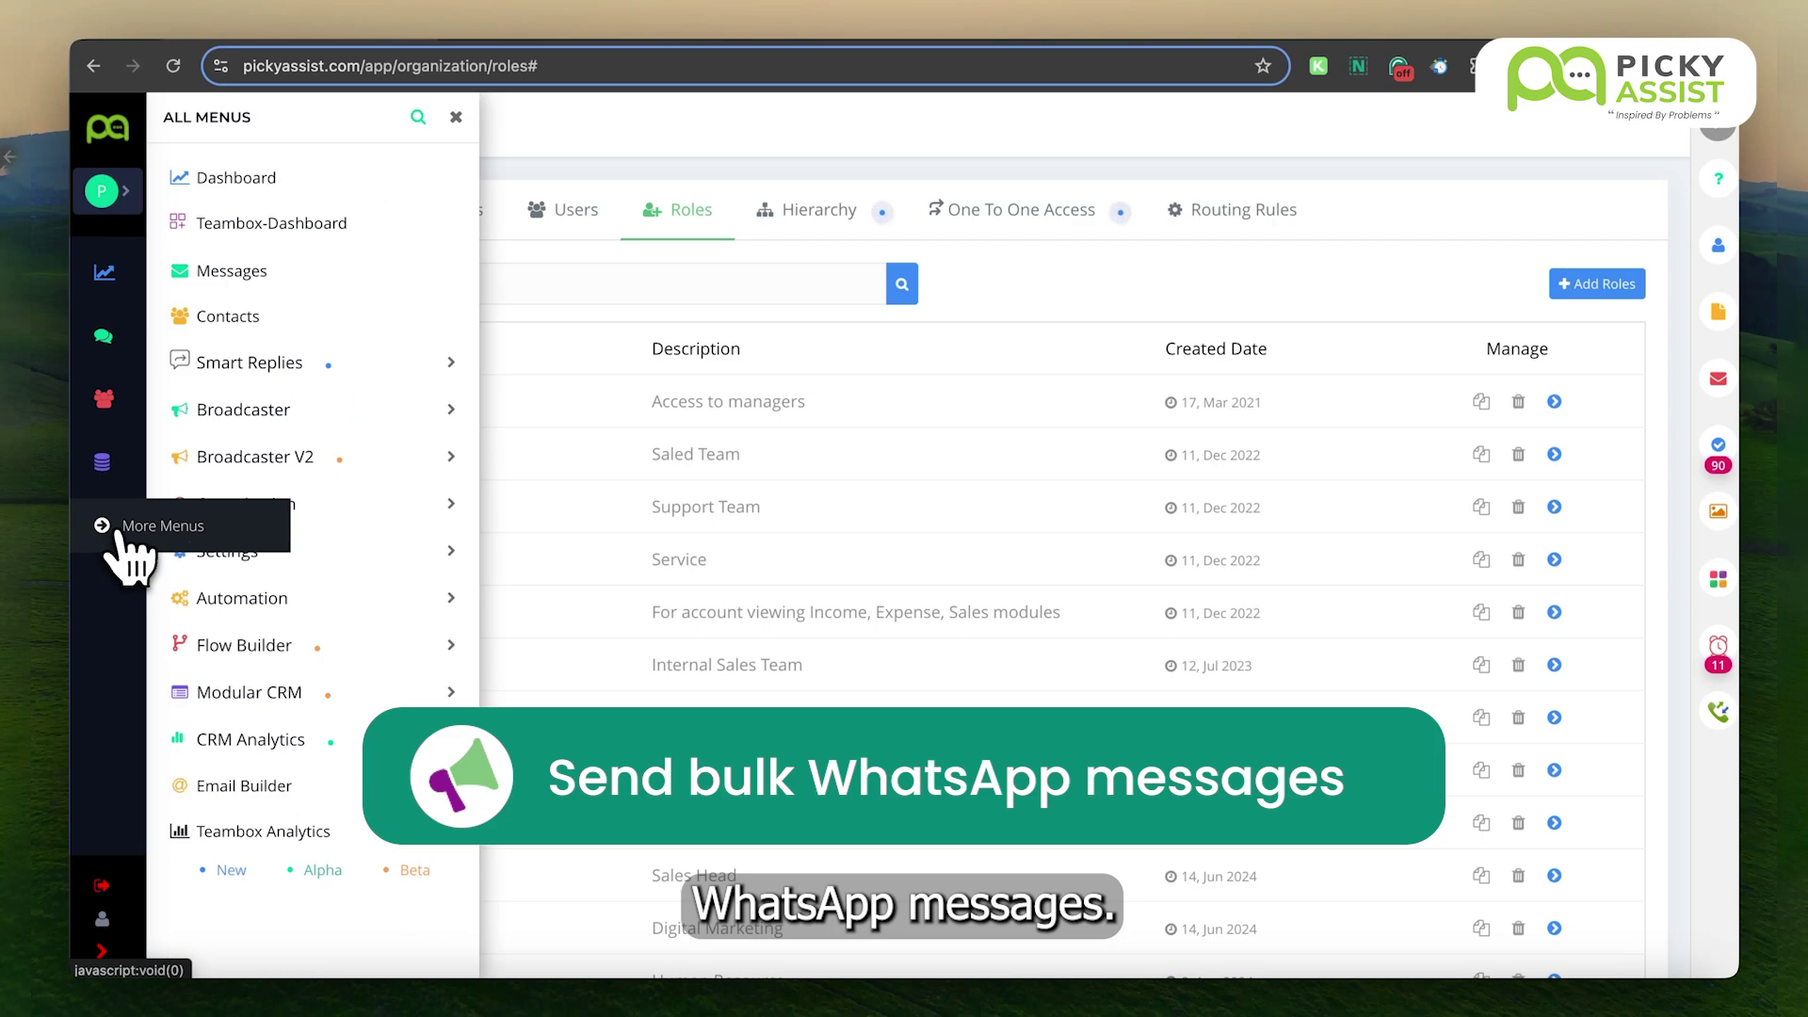
{"action": "left_click", "coordinate": [344, 471]}
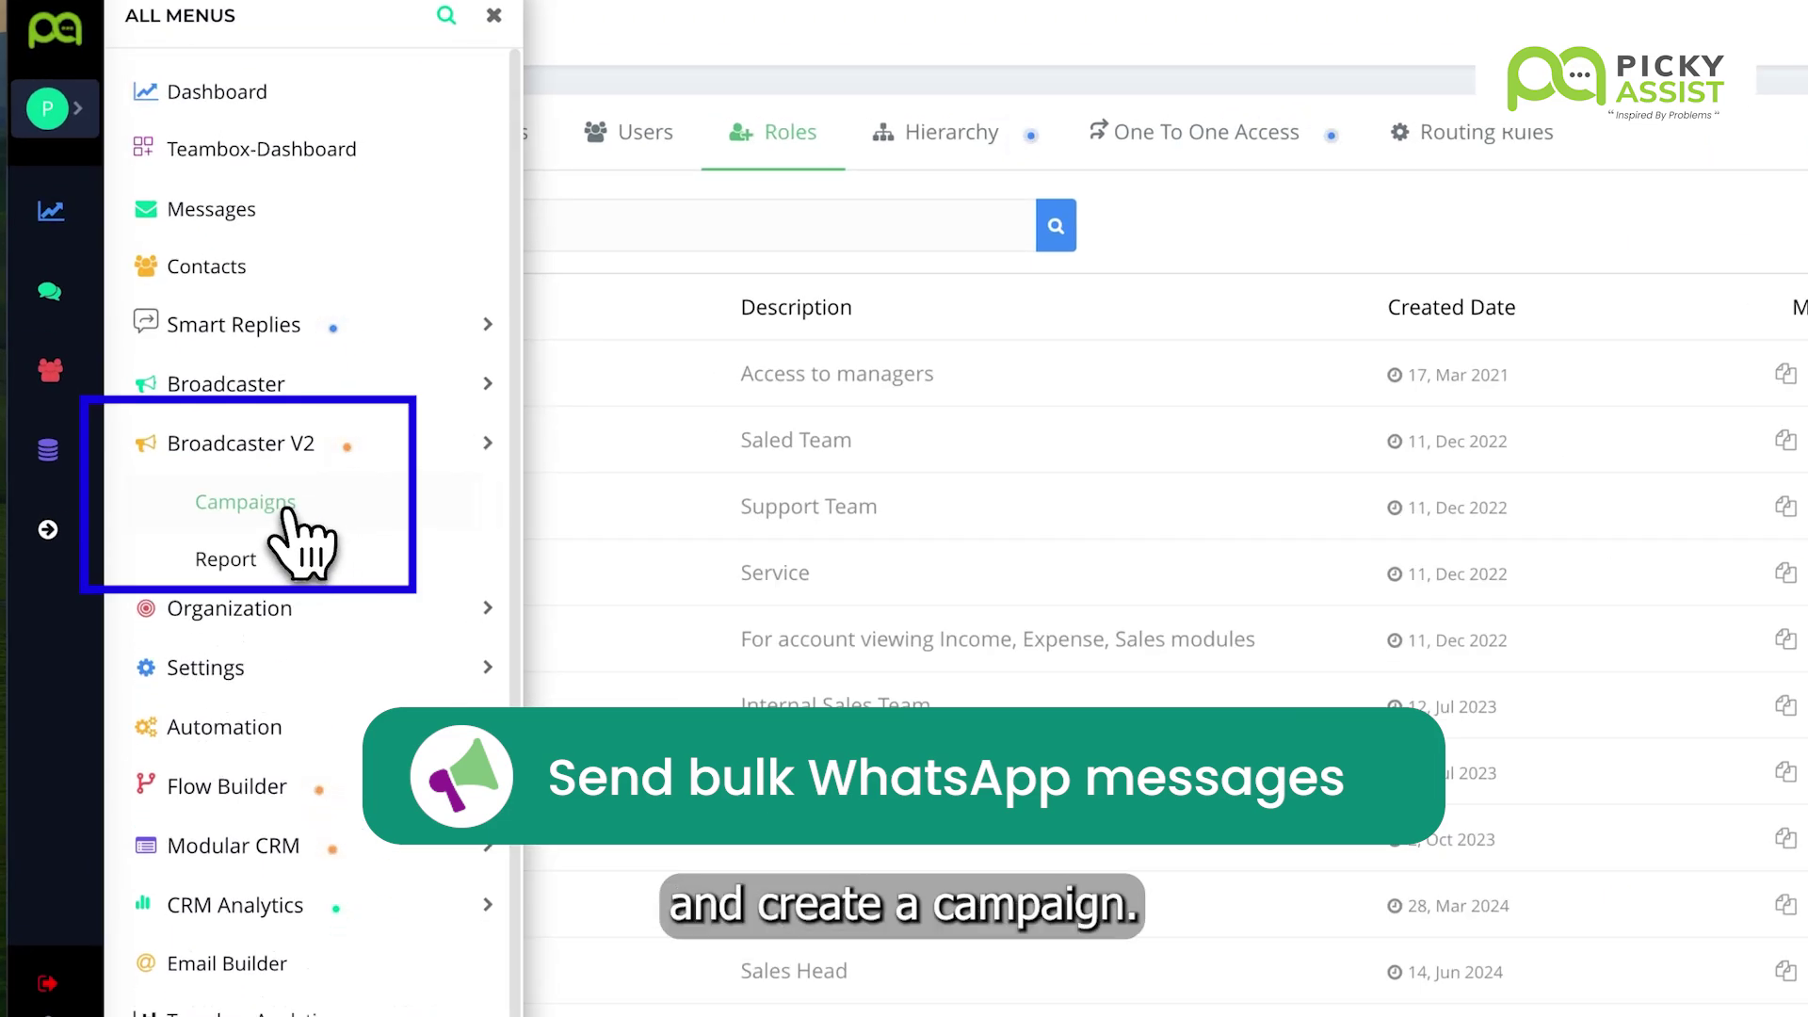
{"action": "left_click", "coordinate": [287, 509]}
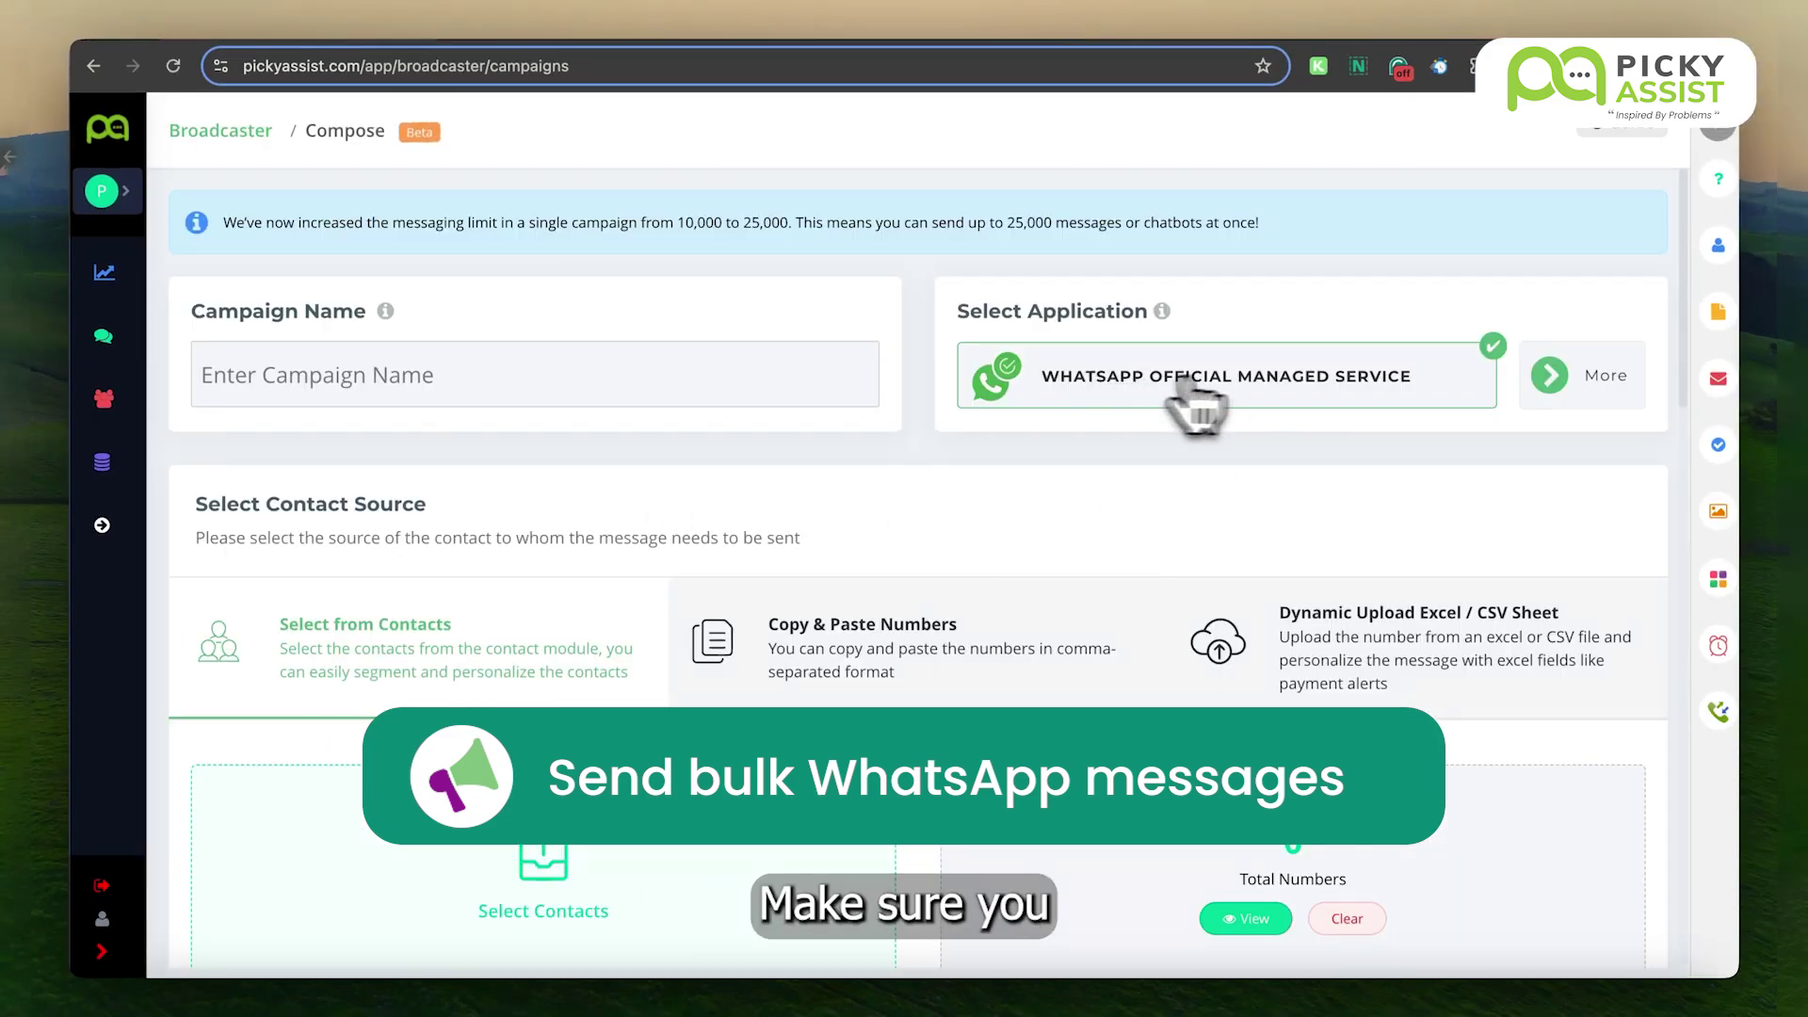
{"action": "left_click", "coordinate": [1549, 375]}
{"action": "left_click", "coordinate": [1009, 261]}
{"action": "scroll", "coordinate": [770, 563], "scroll_direction": "down", "scroll_amount": 3}
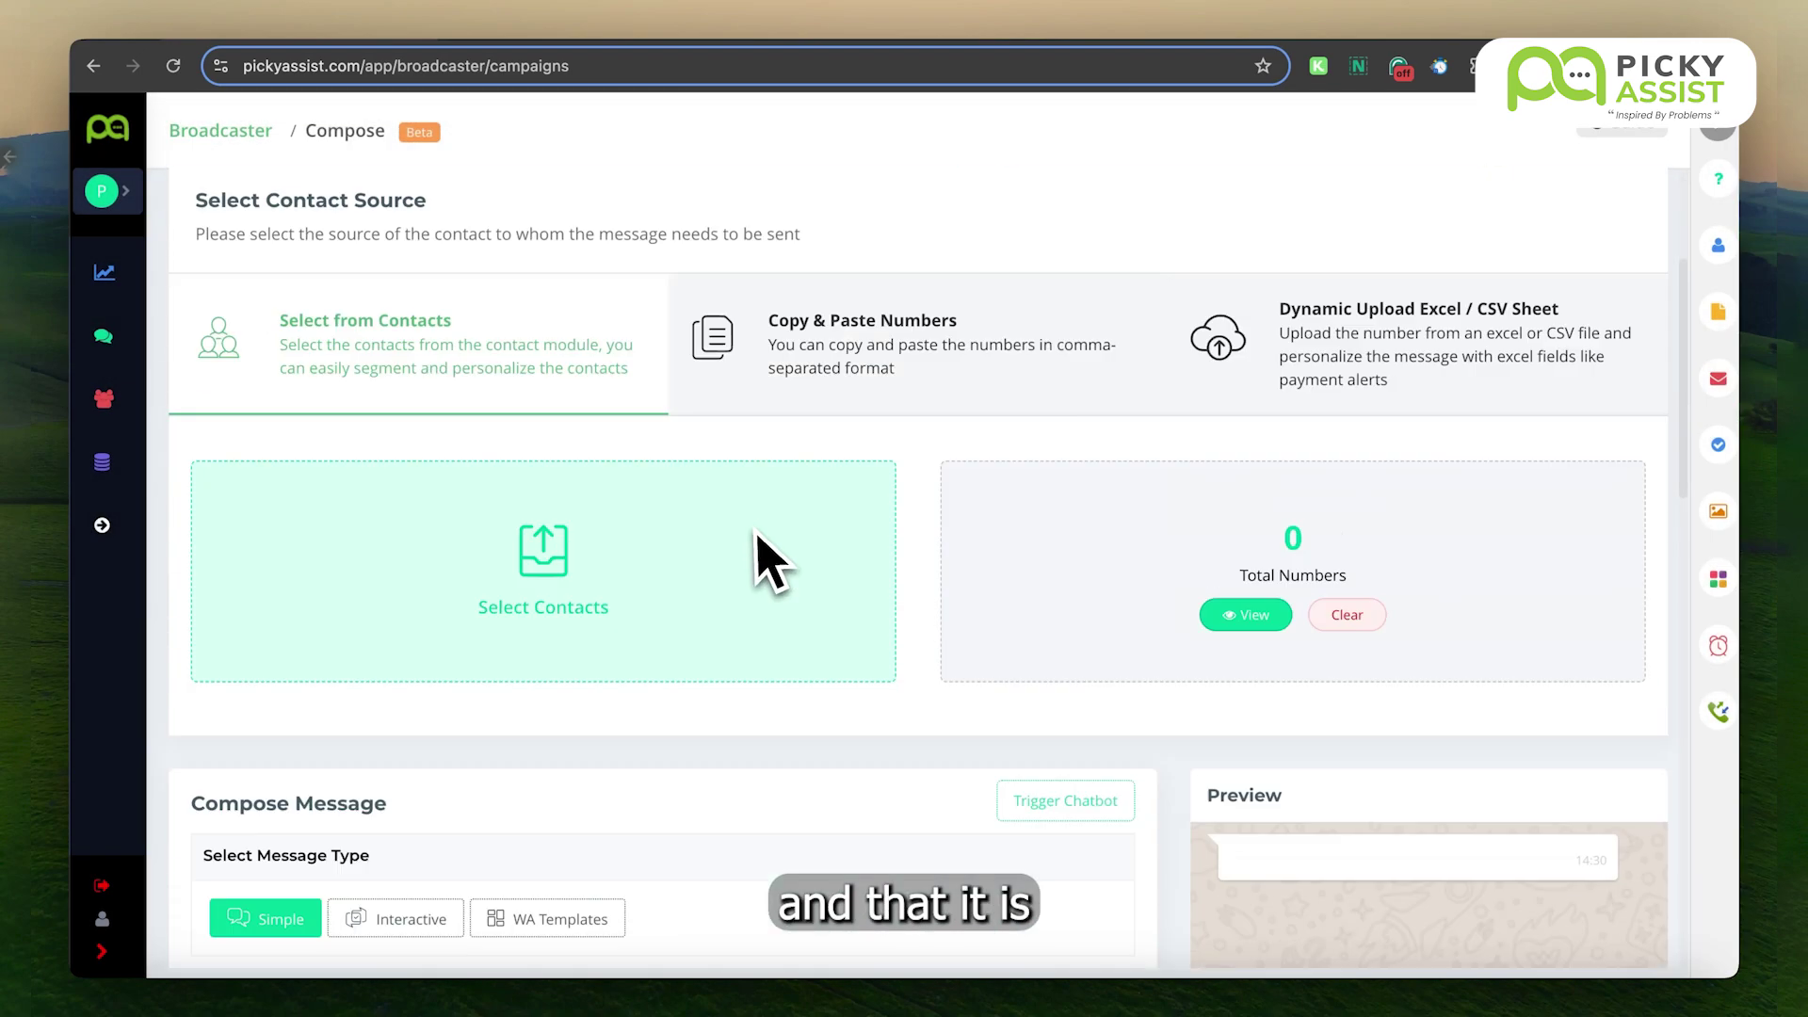
{"action": "scroll", "coordinate": [770, 563], "scroll_direction": "down", "scroll_amount": 7}
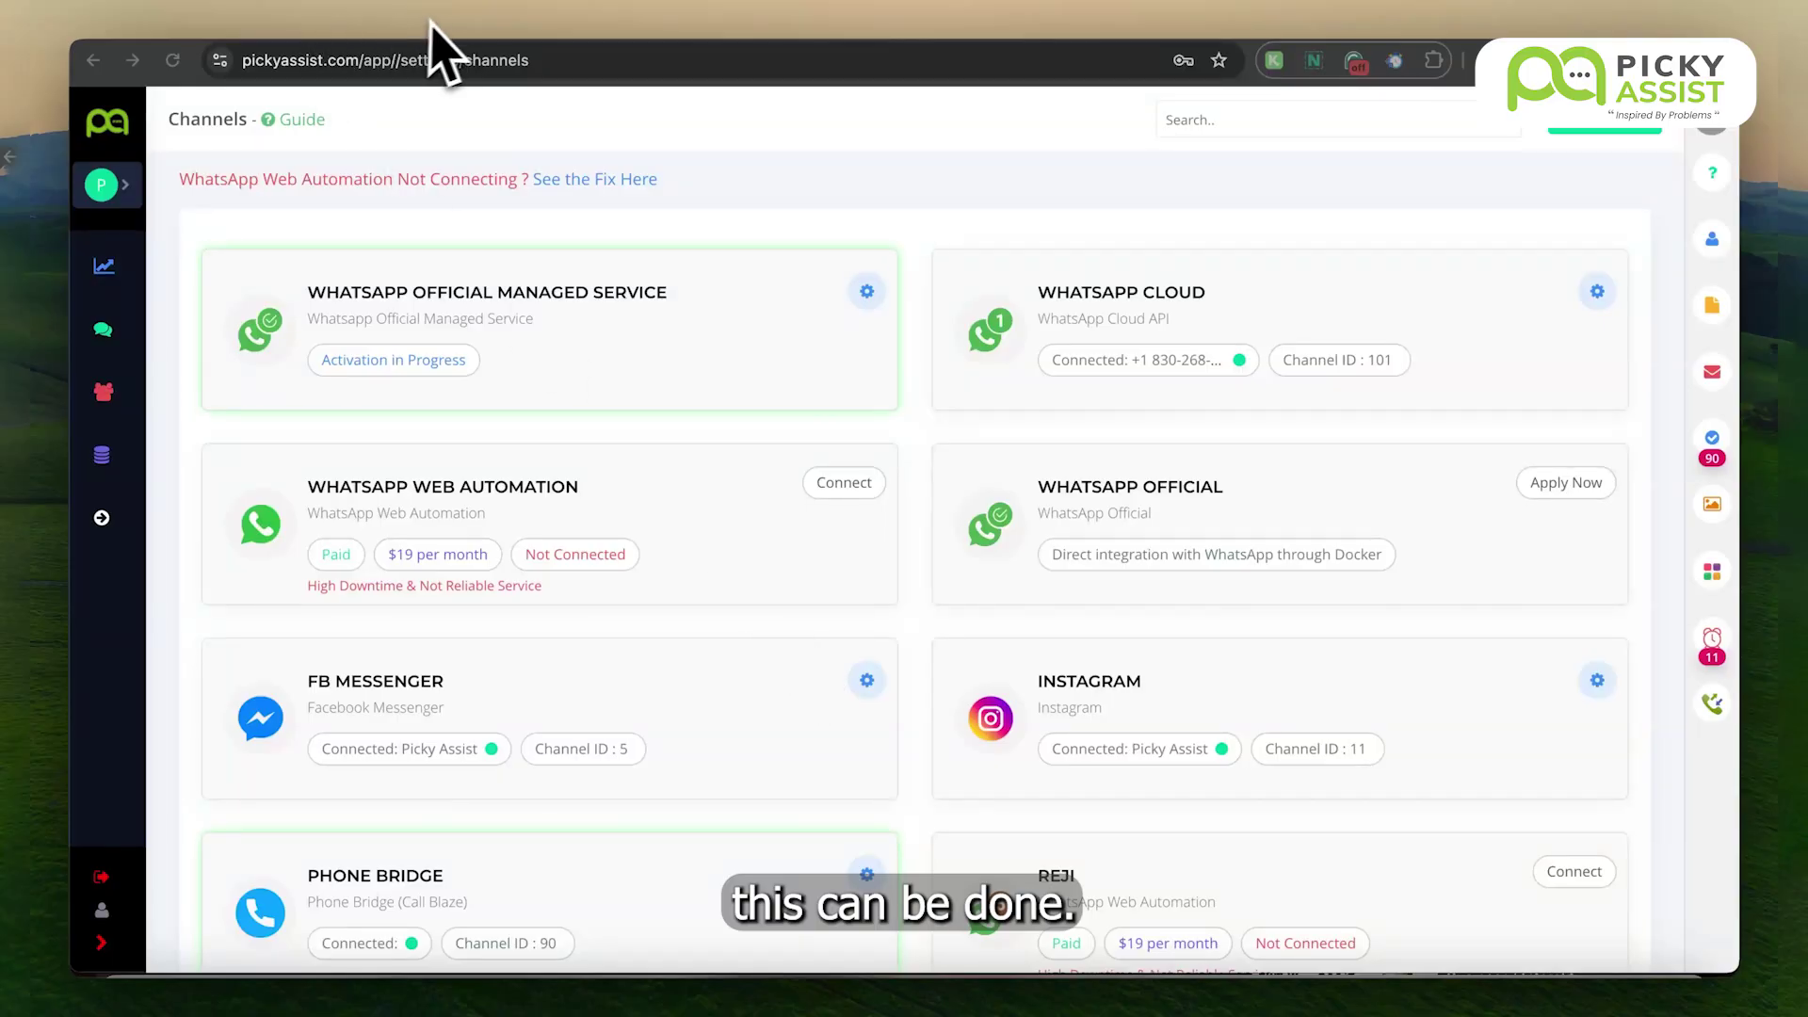
{"action": "key", "text": "super+t"}
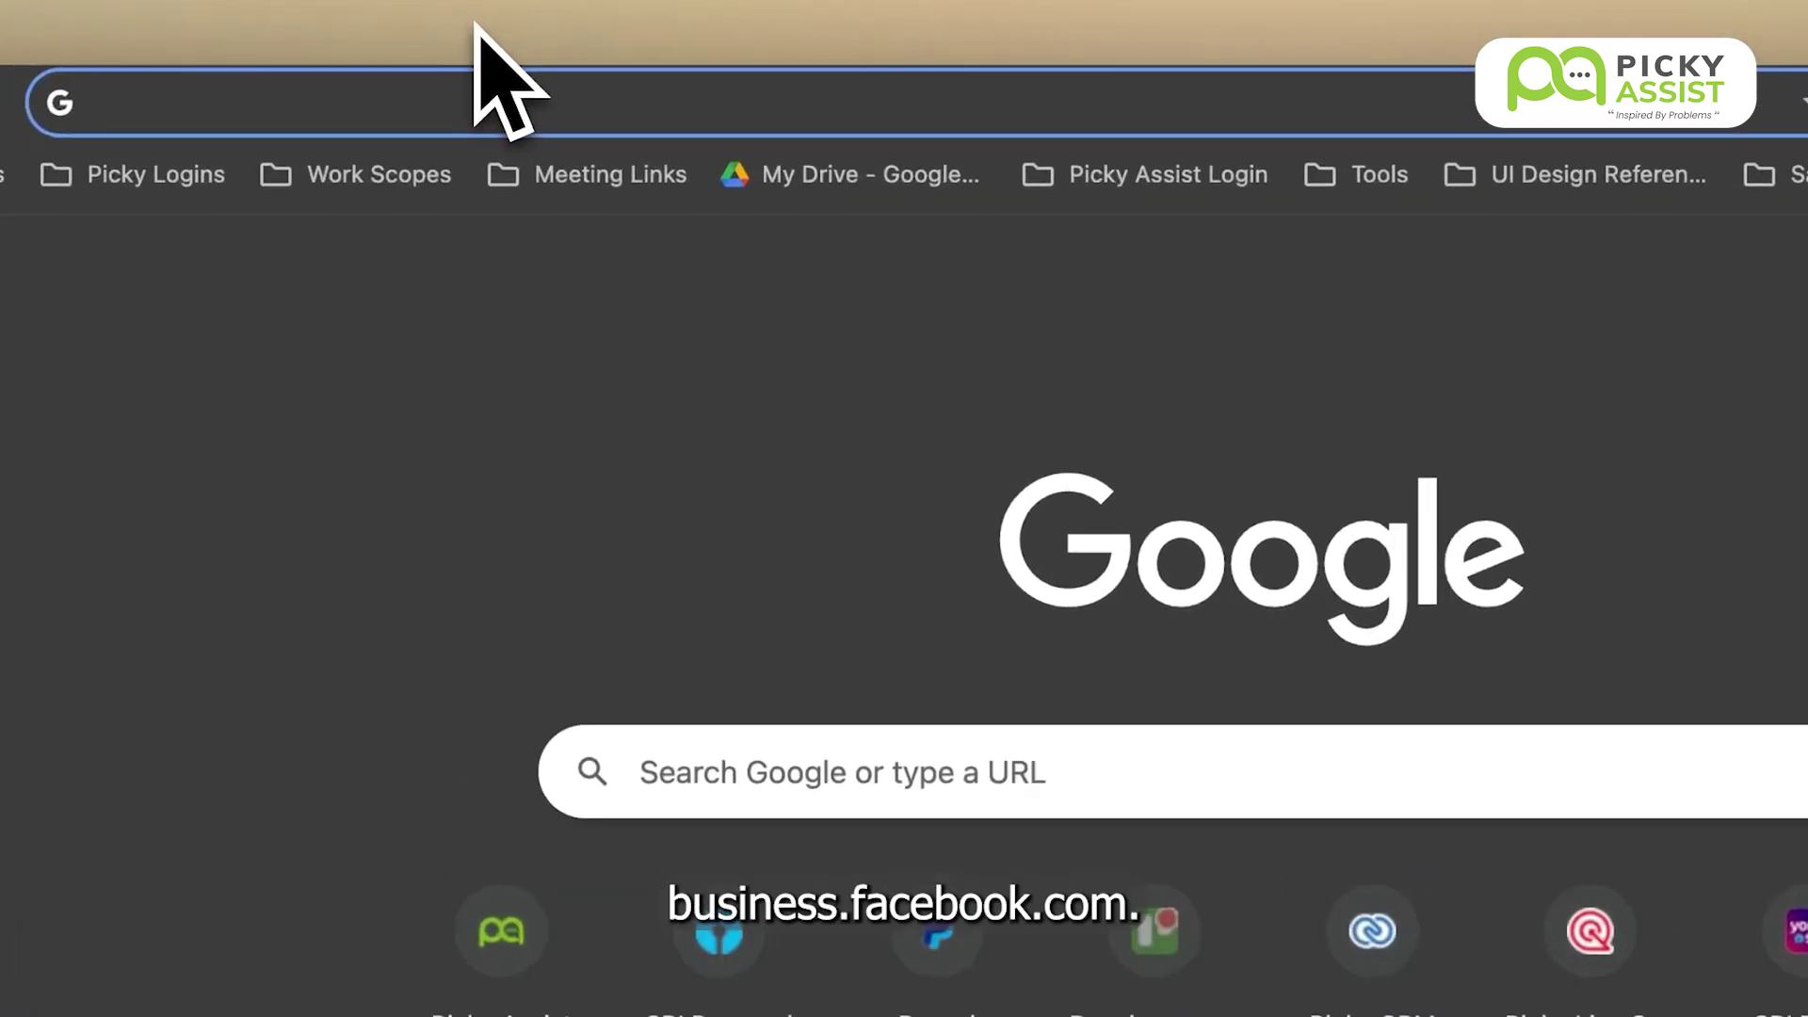
Step: Go to Meta Business Settings and review the Business info page
{"action": "type", "text": "business.facebook.com"}
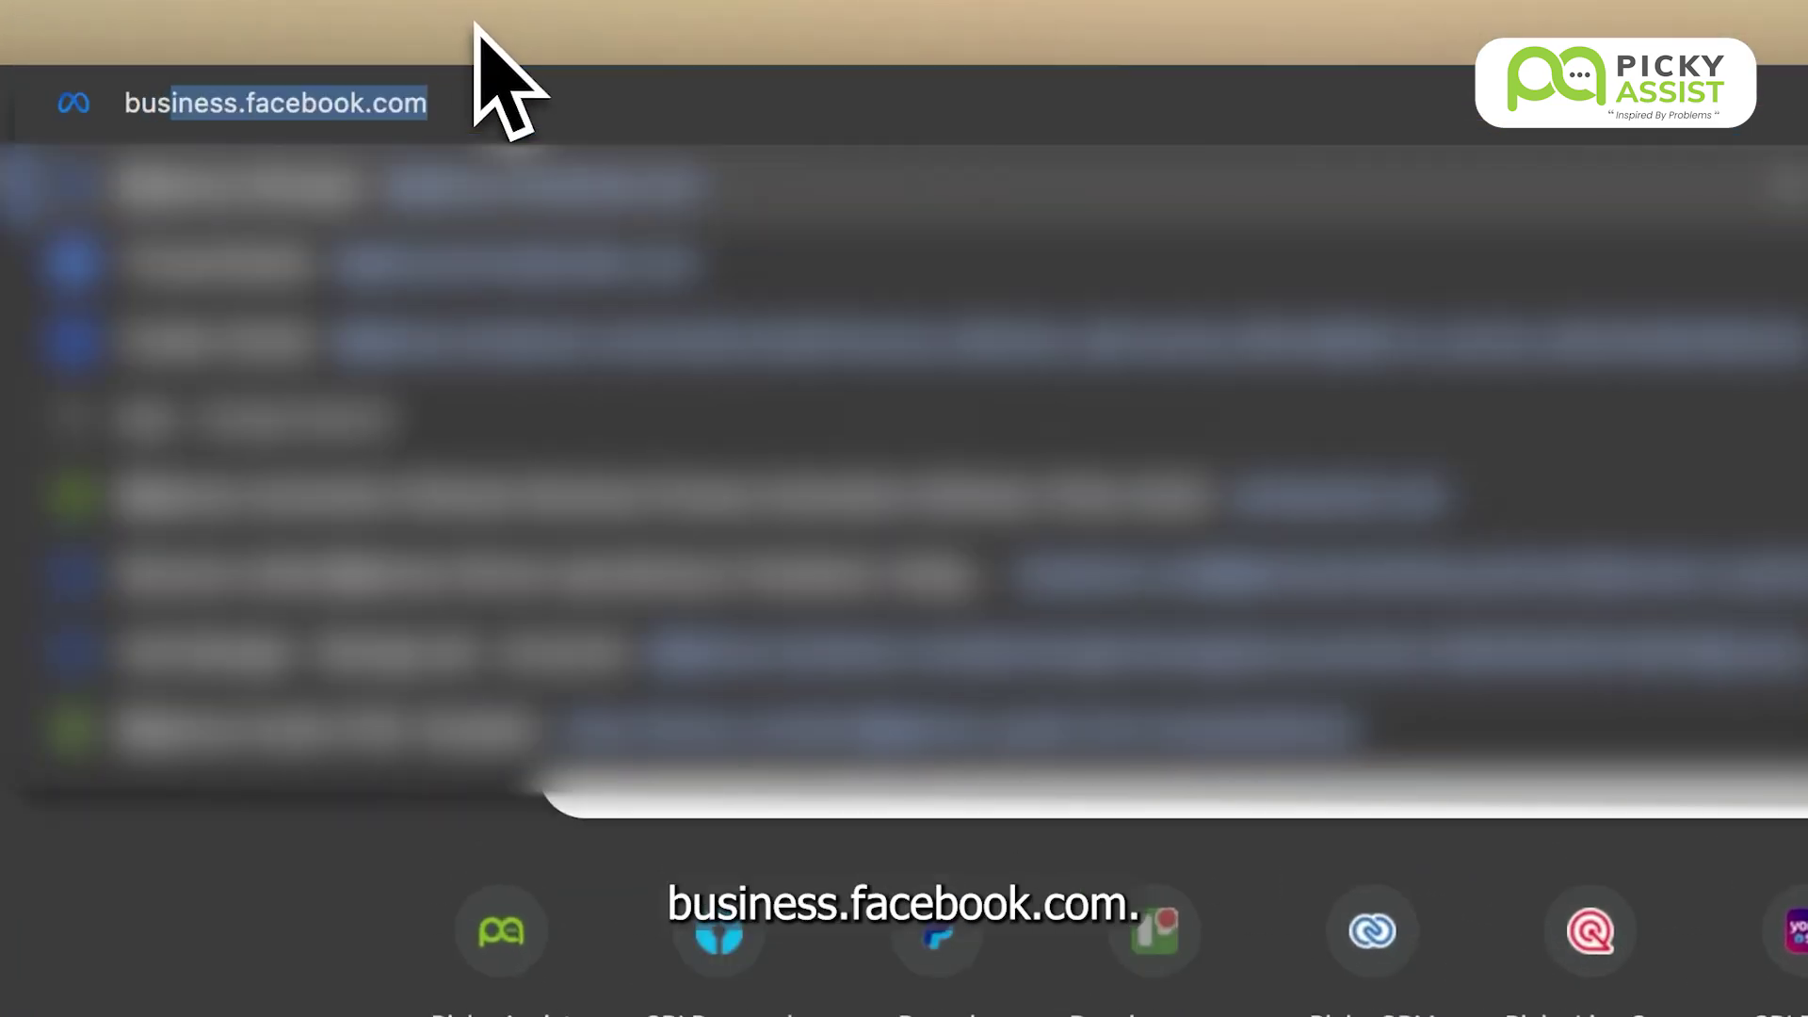
{"action": "key", "text": "Return"}
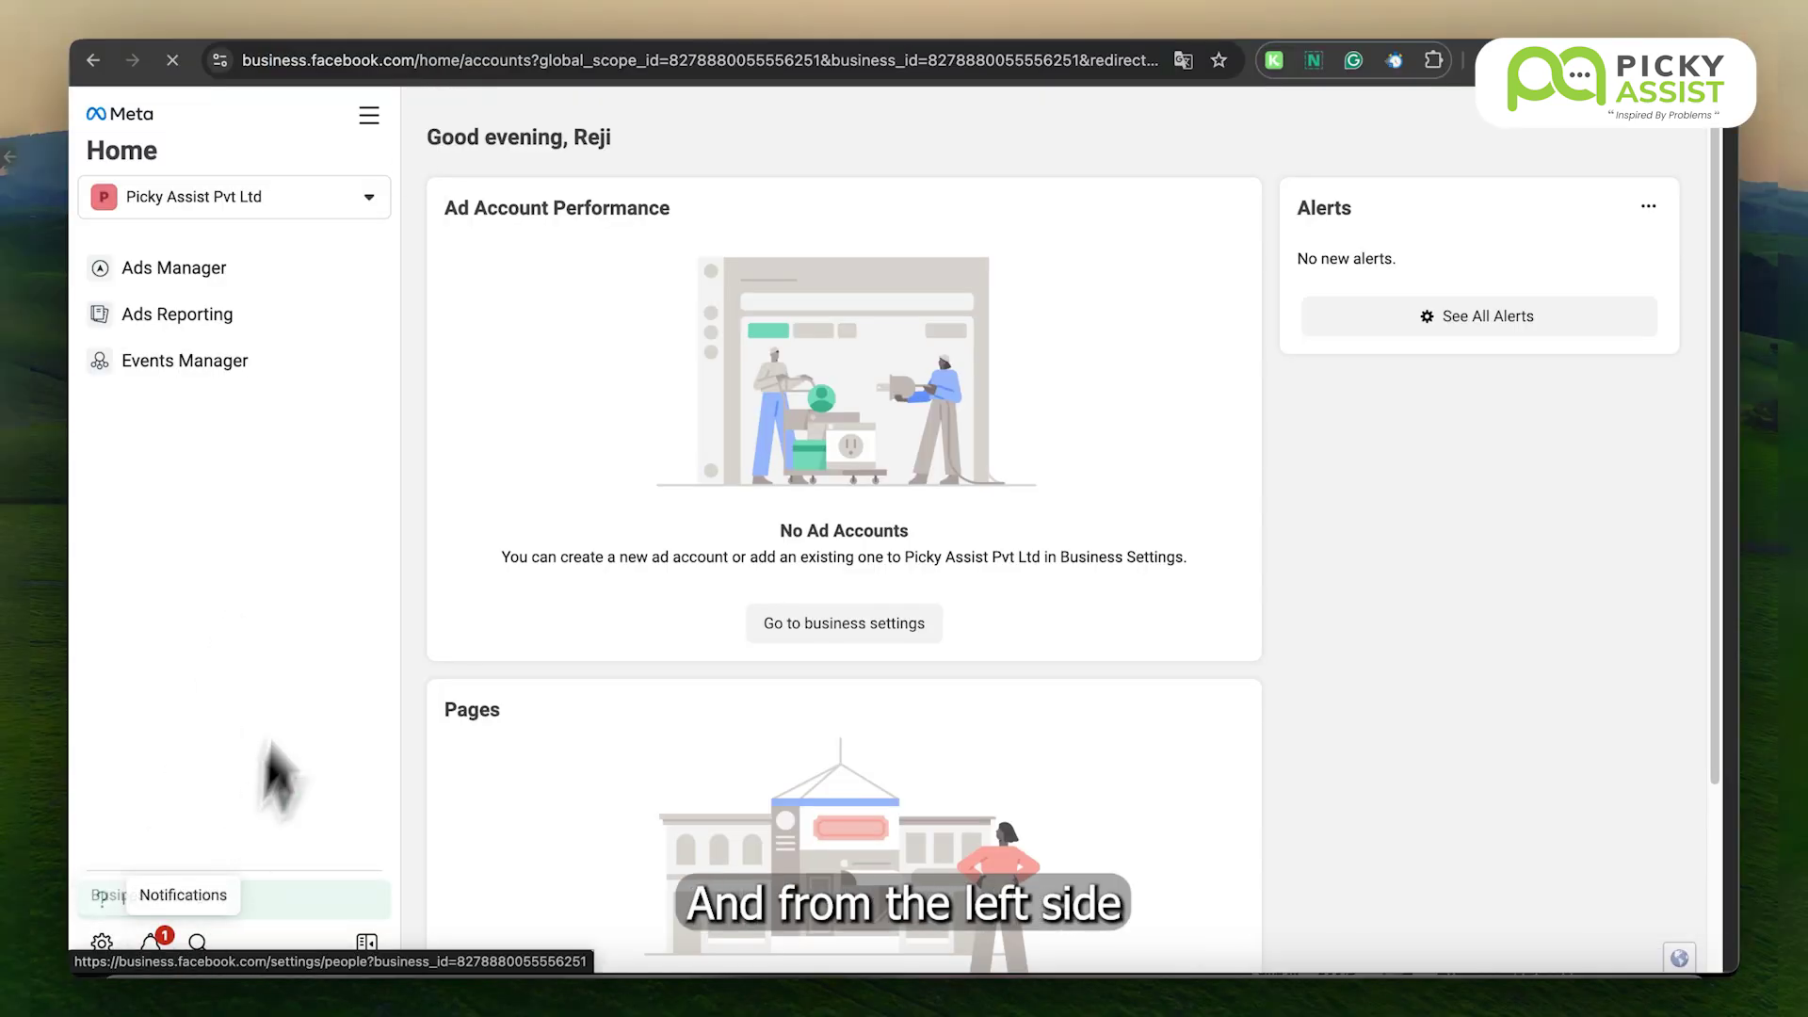
{"action": "left_click", "coordinate": [212, 838]}
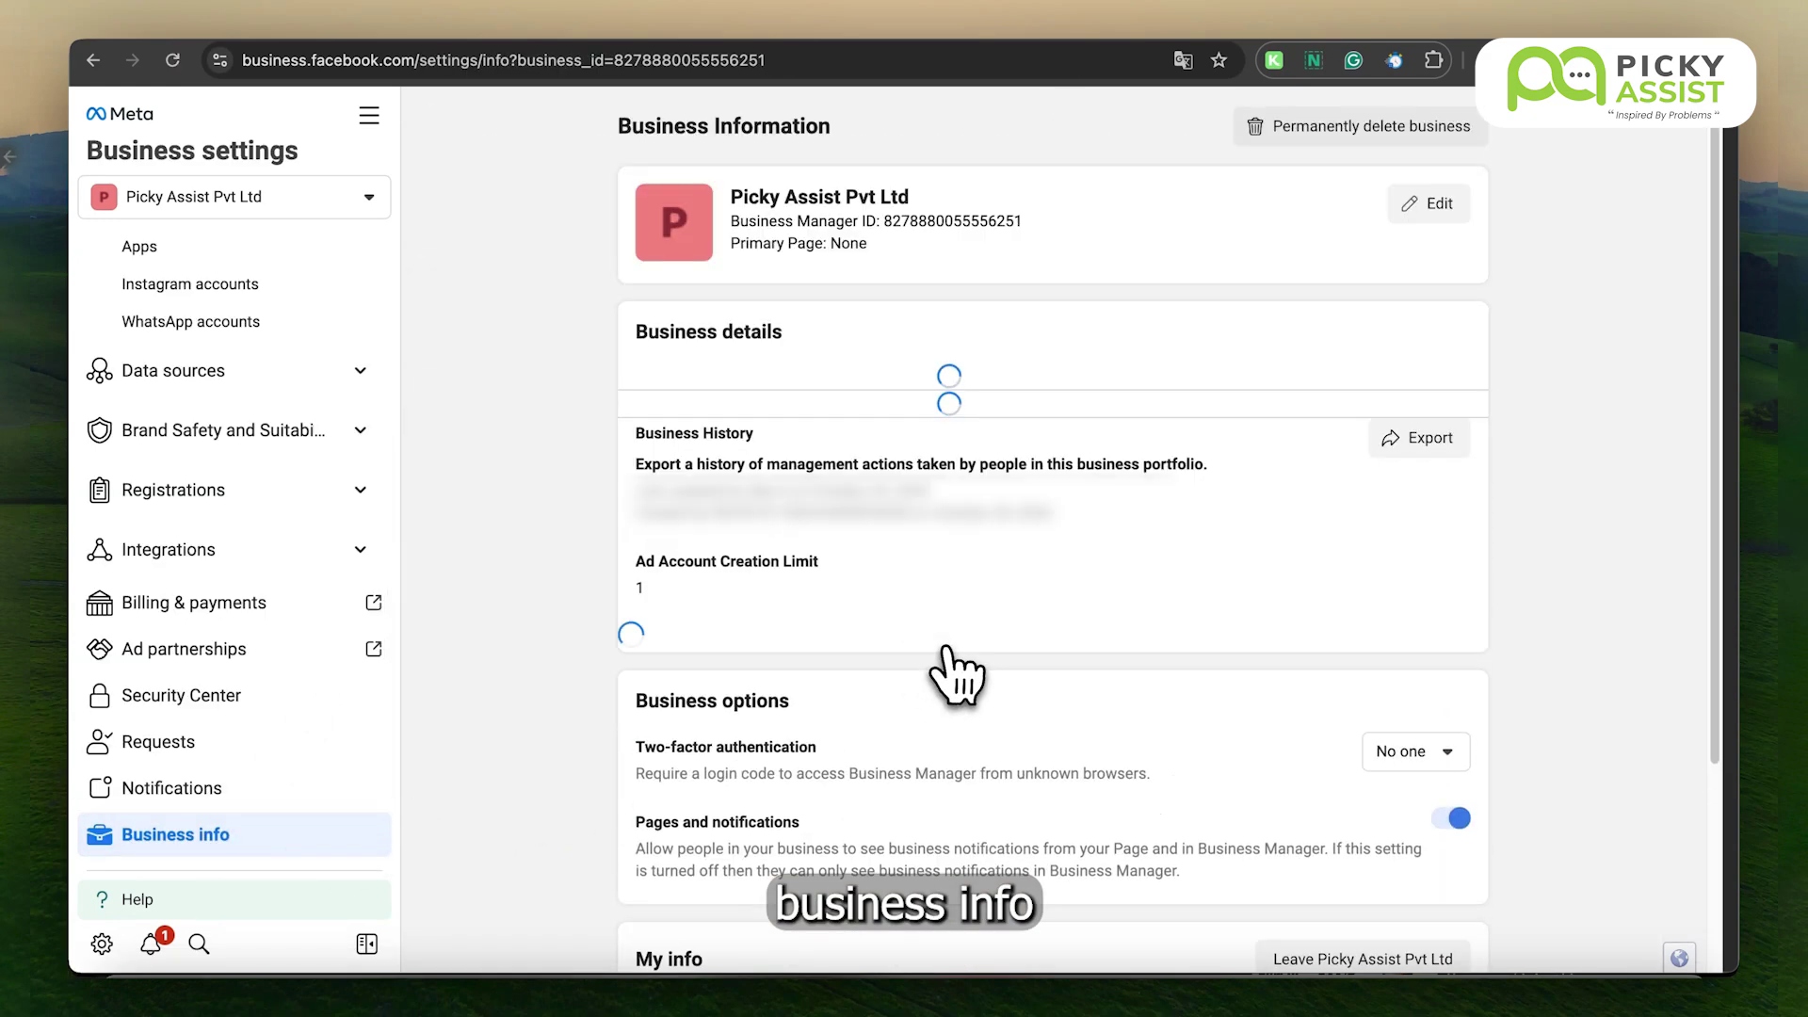
{"action": "scroll", "coordinate": [946, 673], "scroll_direction": "down", "scroll_amount": 1}
{"action": "scroll", "coordinate": [956, 669], "scroll_direction": "down", "scroll_amount": 3}
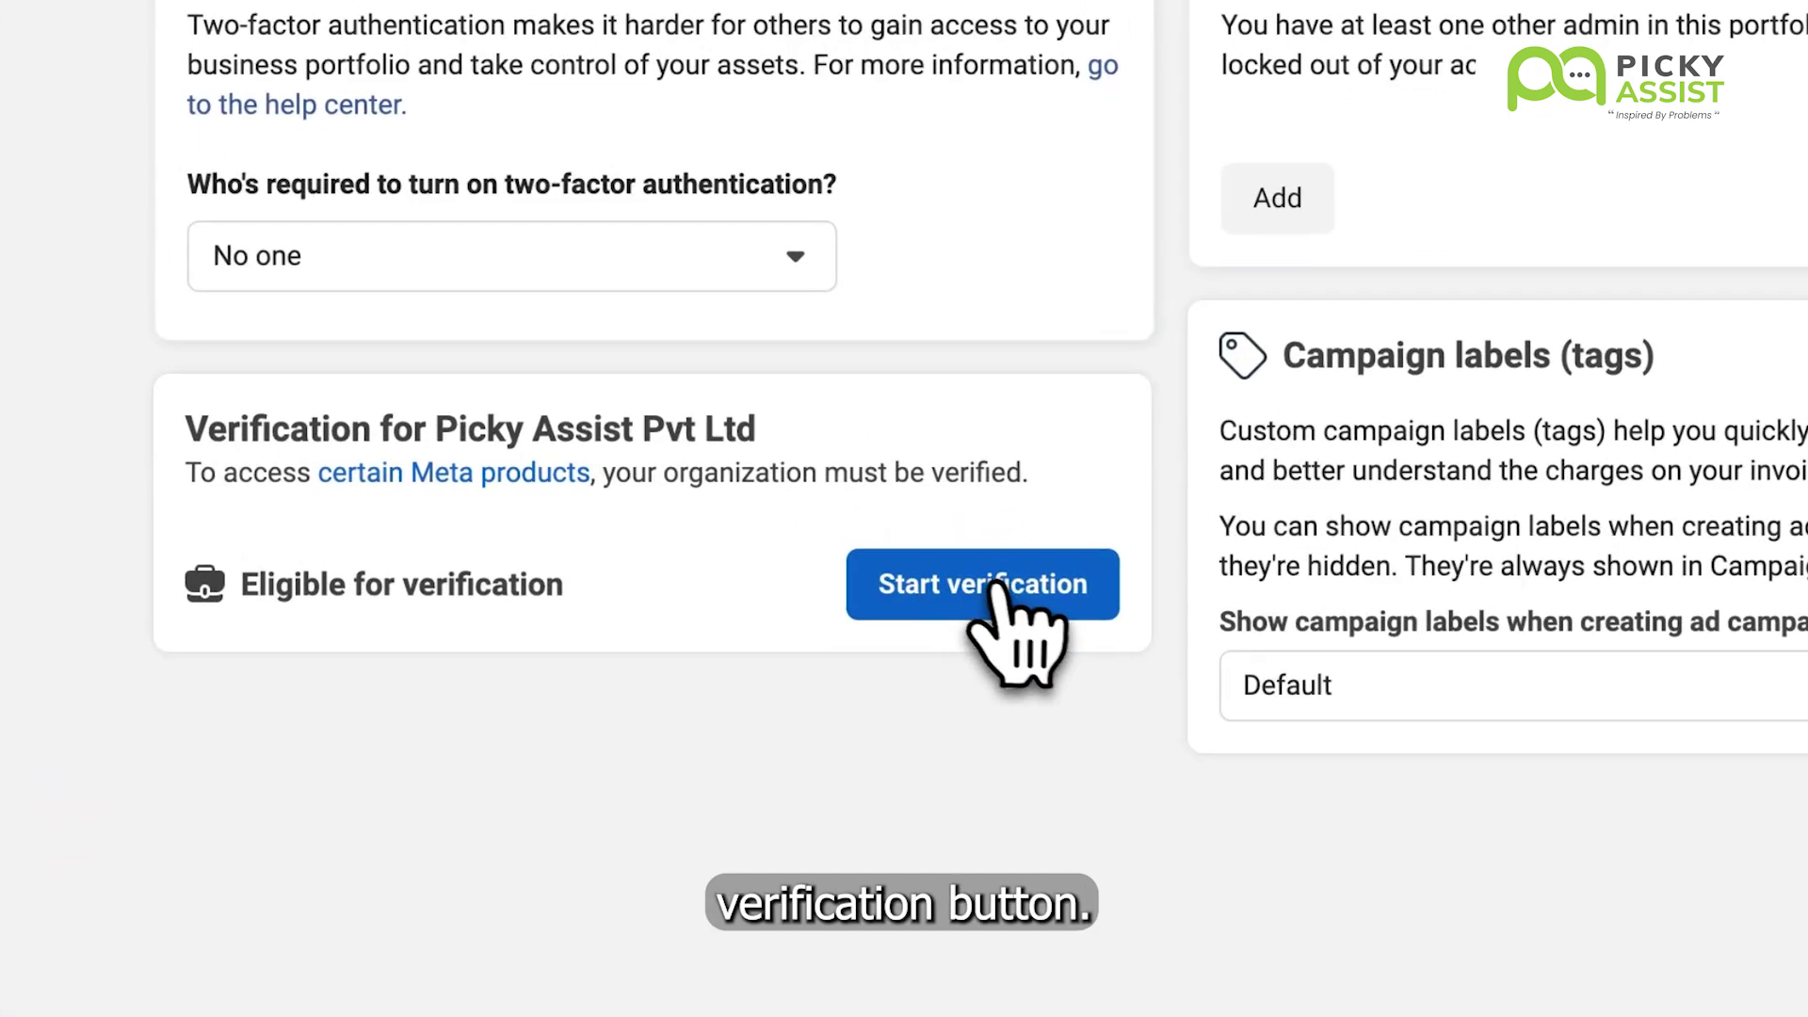
Step: Start business verification from the Security Center's Verification card
{"action": "left_click", "coordinate": [997, 589]}
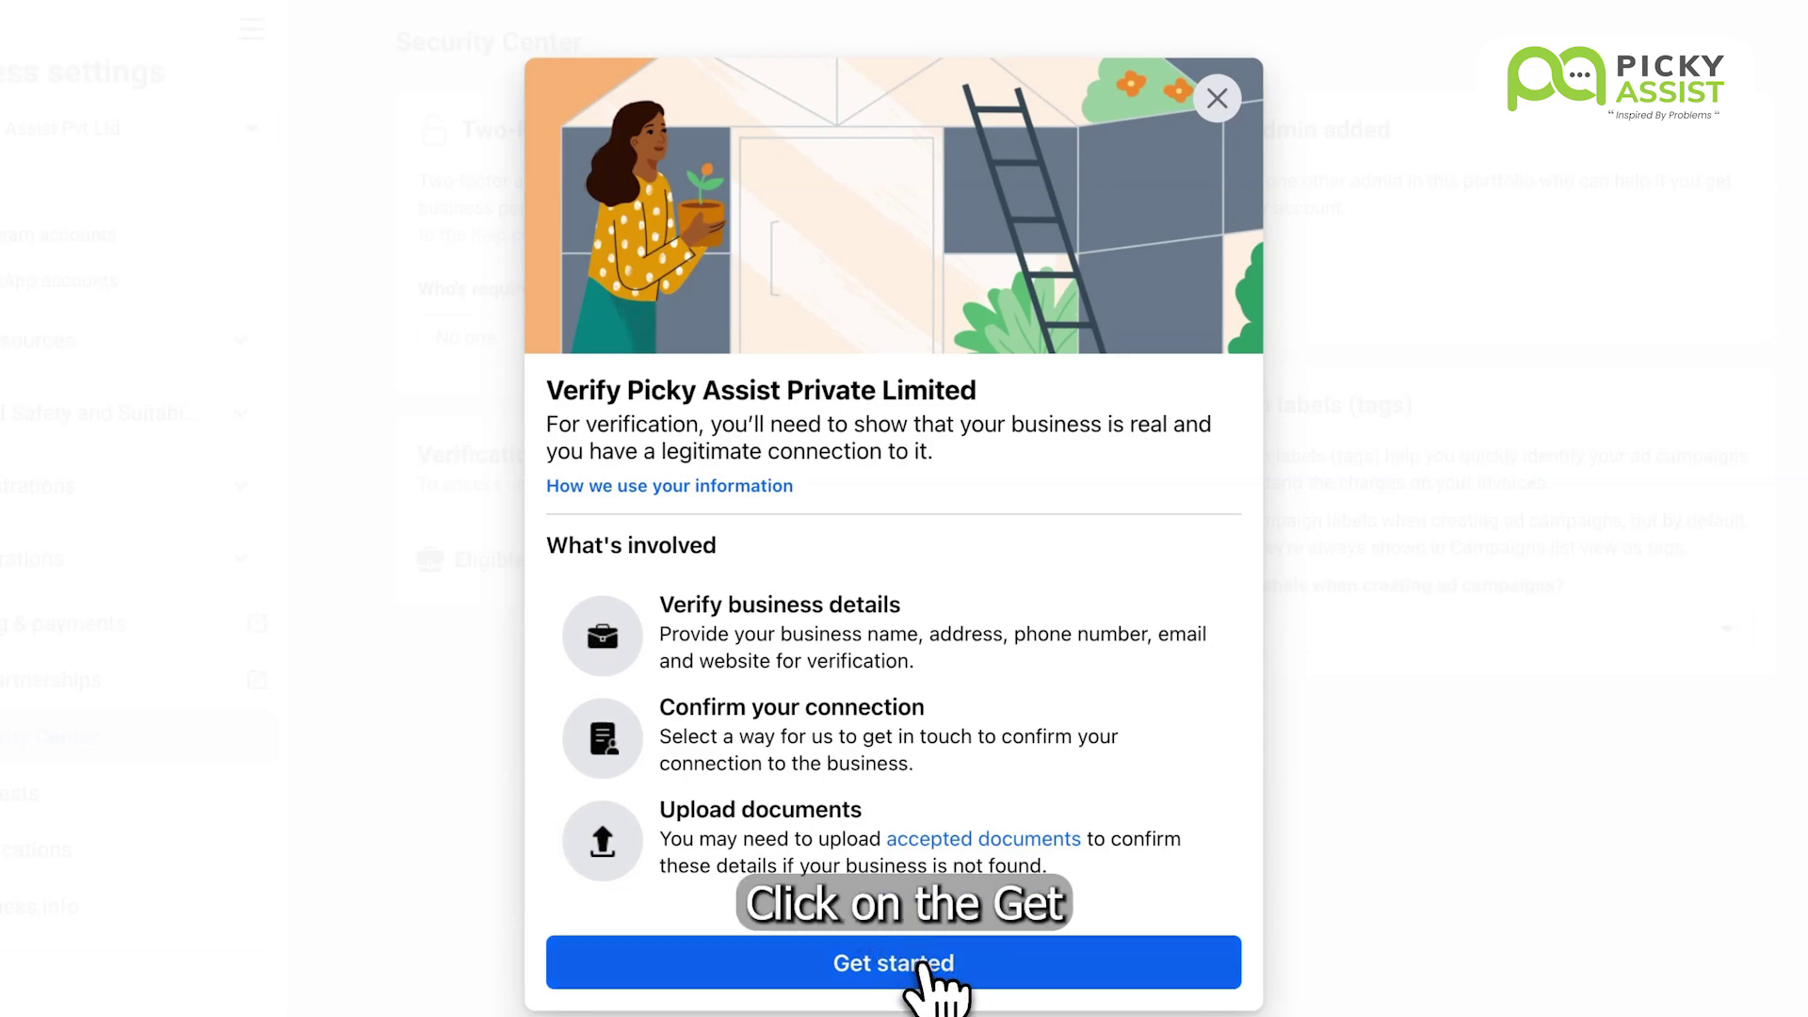
{"action": "left_click", "coordinate": [922, 965]}
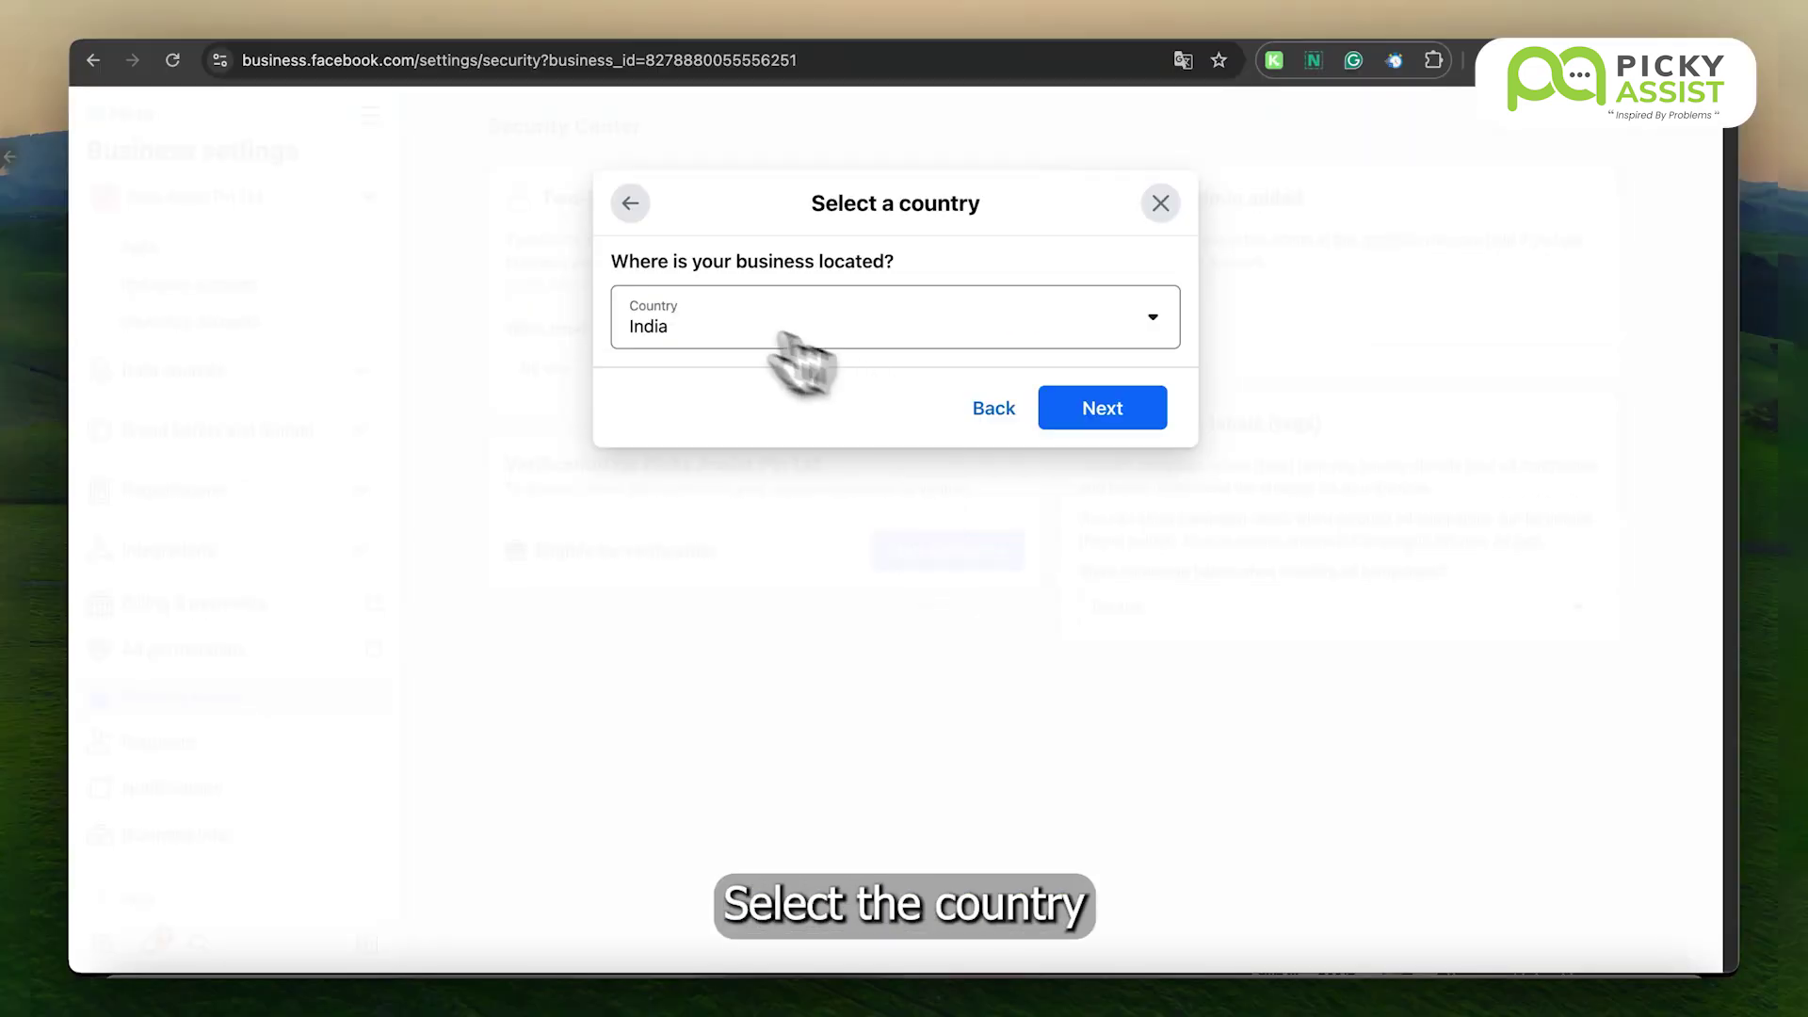
Step: Confirm India, choose Private Company, and submit the business details for record lookup
{"action": "left_click", "coordinate": [1104, 408]}
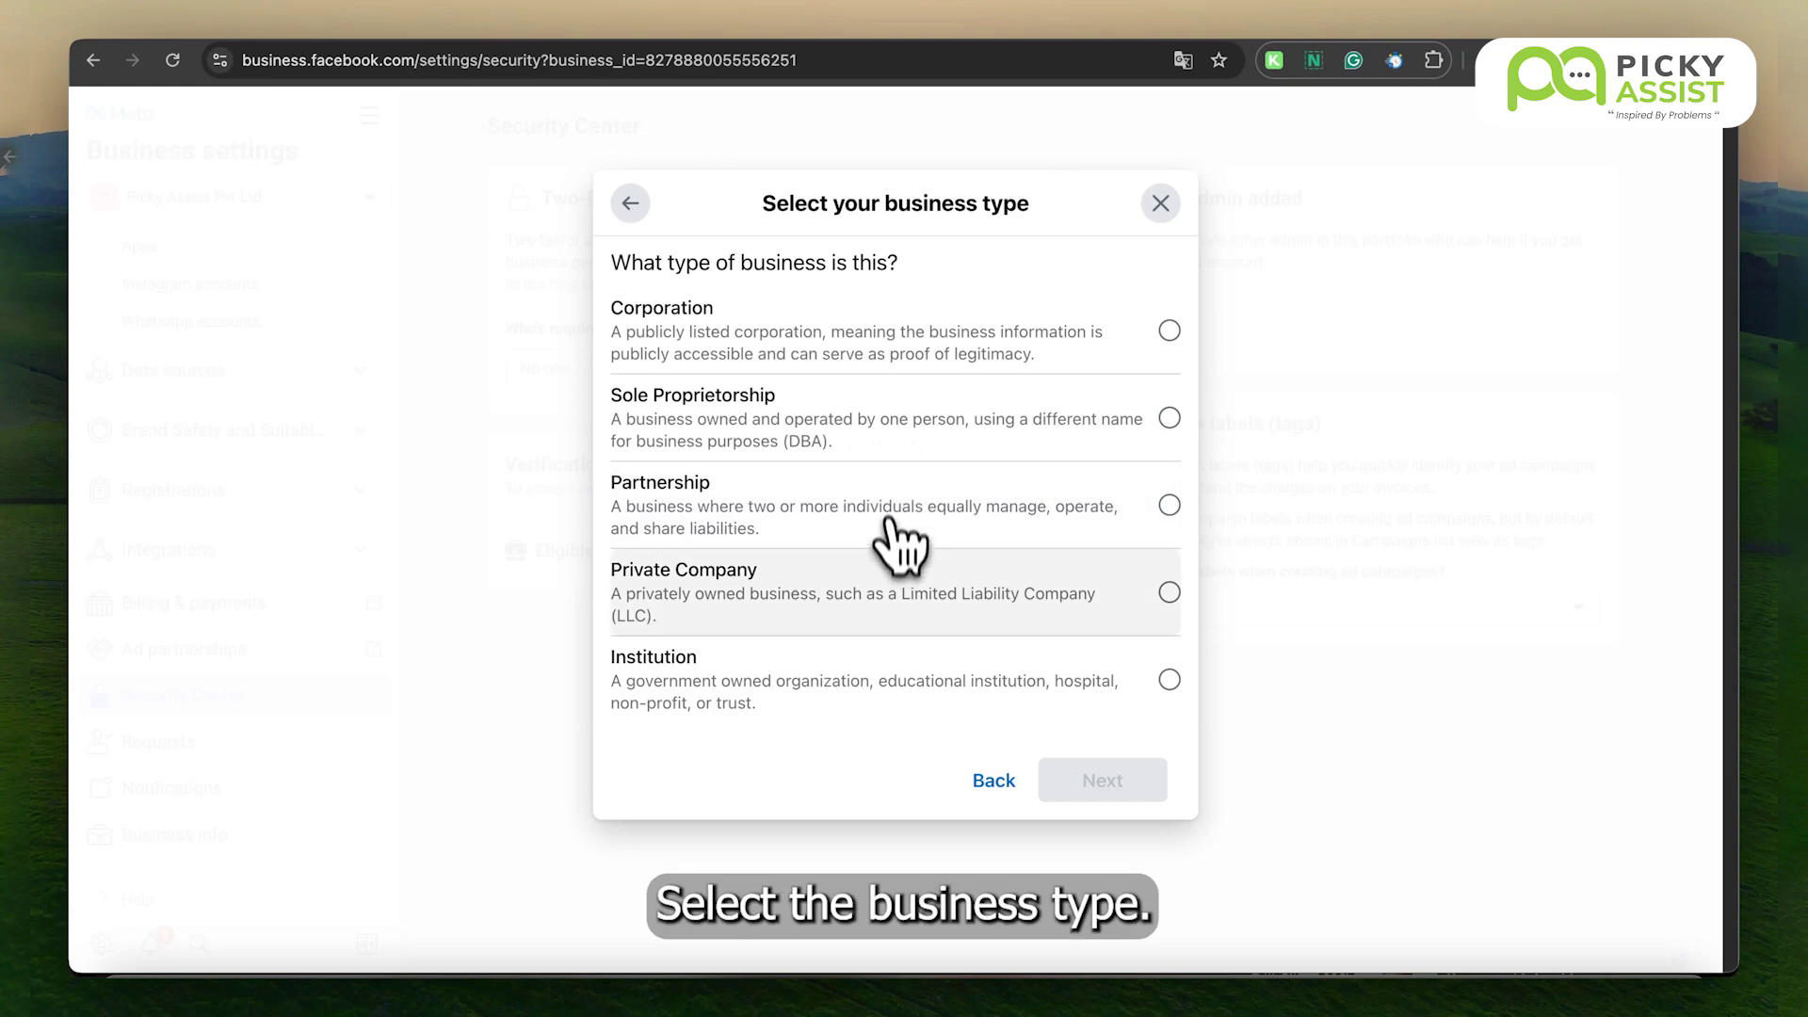
{"action": "left_click", "coordinate": [891, 596]}
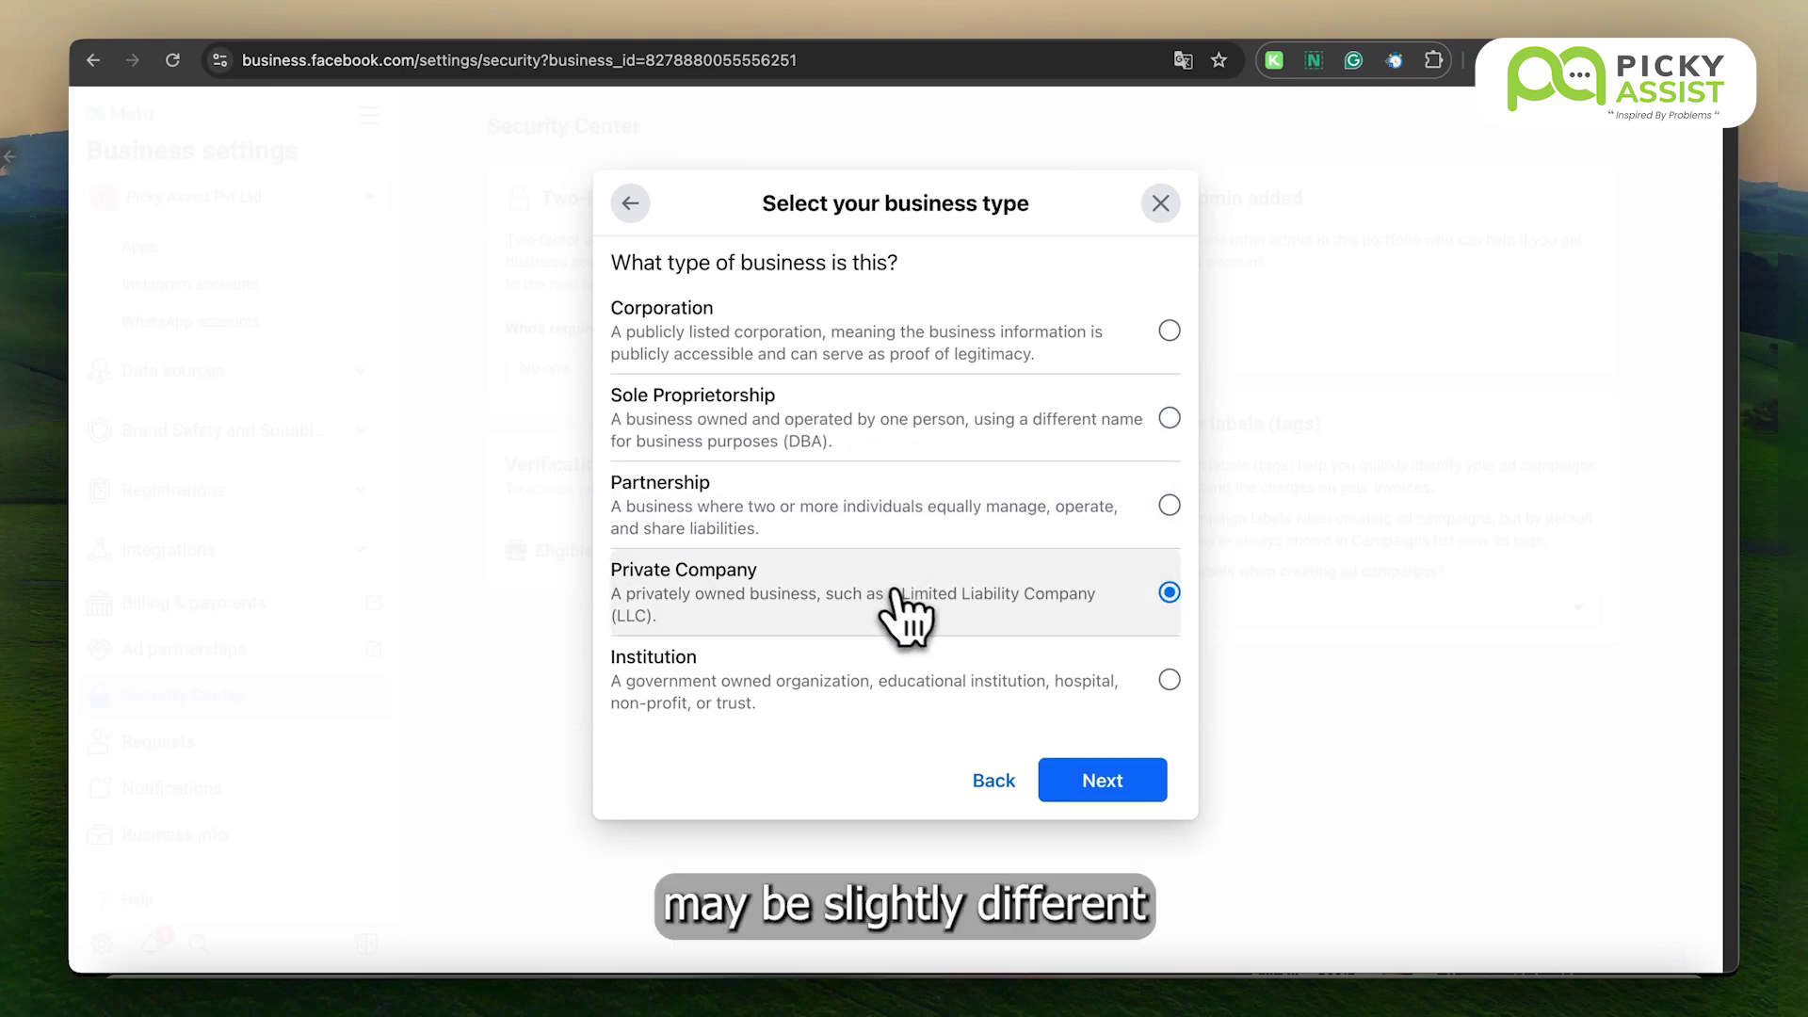
{"action": "left_click", "coordinate": [1111, 781]}
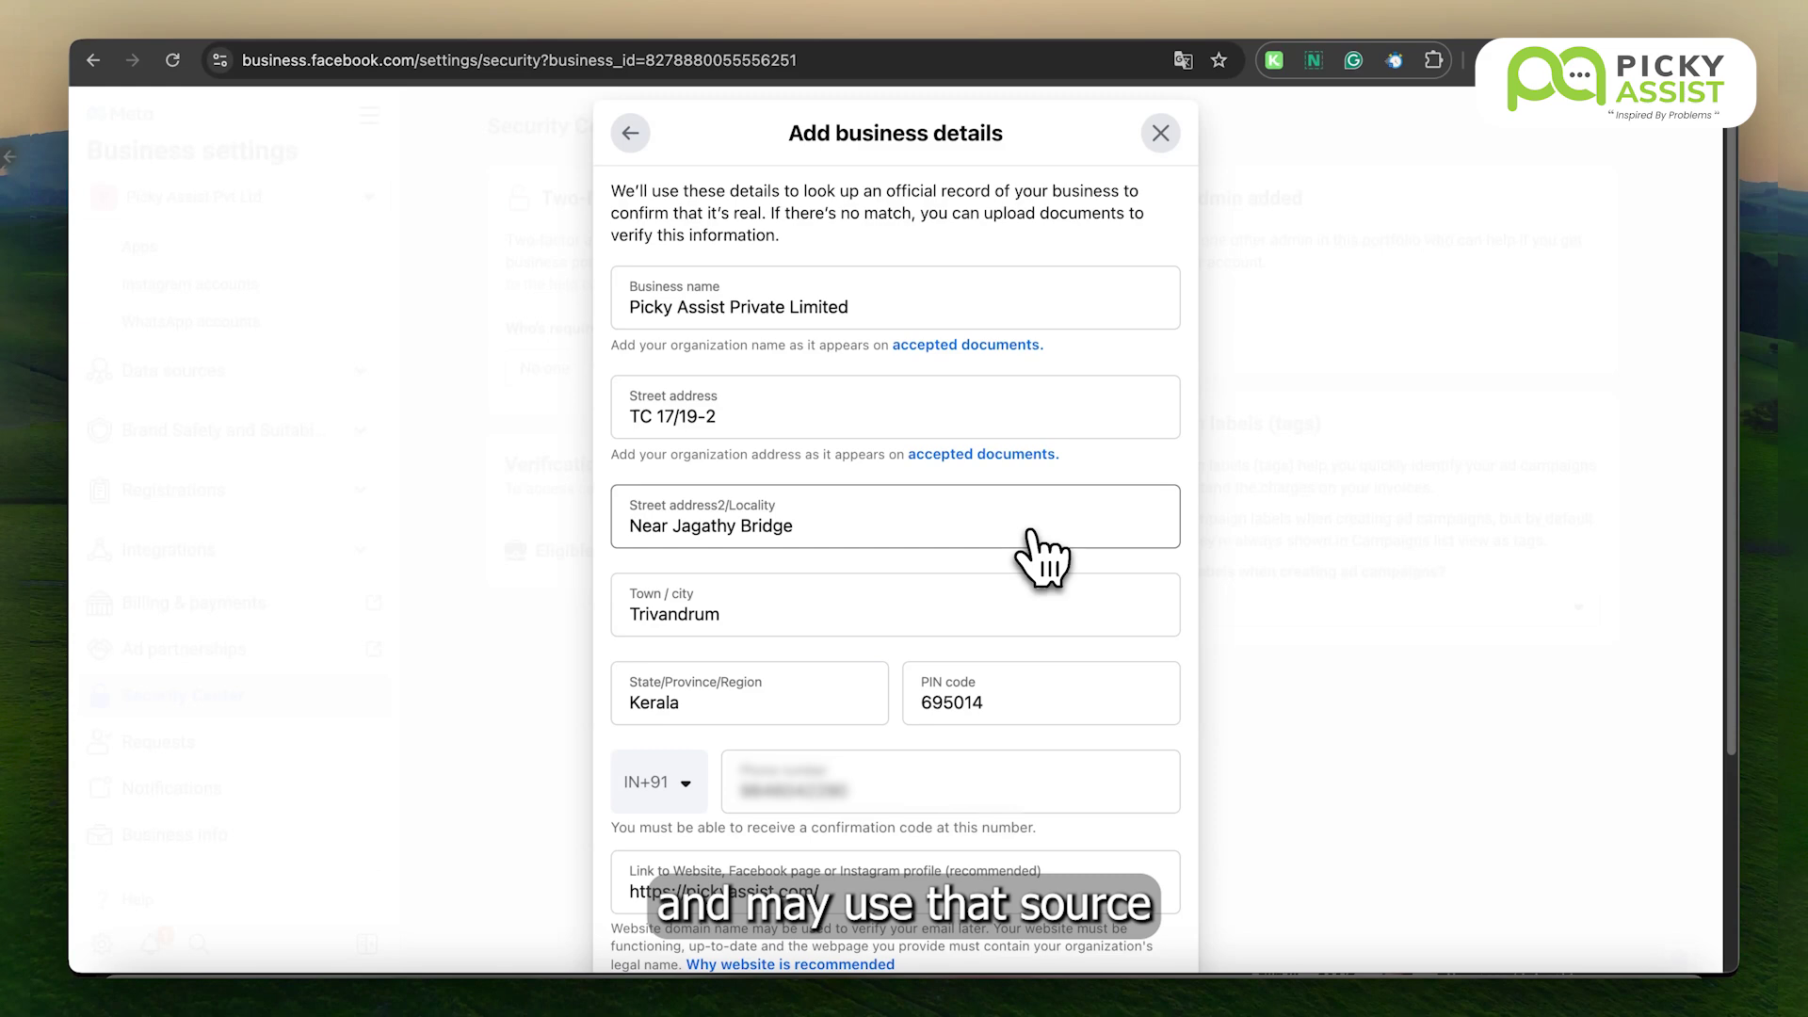
{"action": "scroll", "coordinate": [1043, 558], "scroll_direction": "down", "scroll_amount": 4}
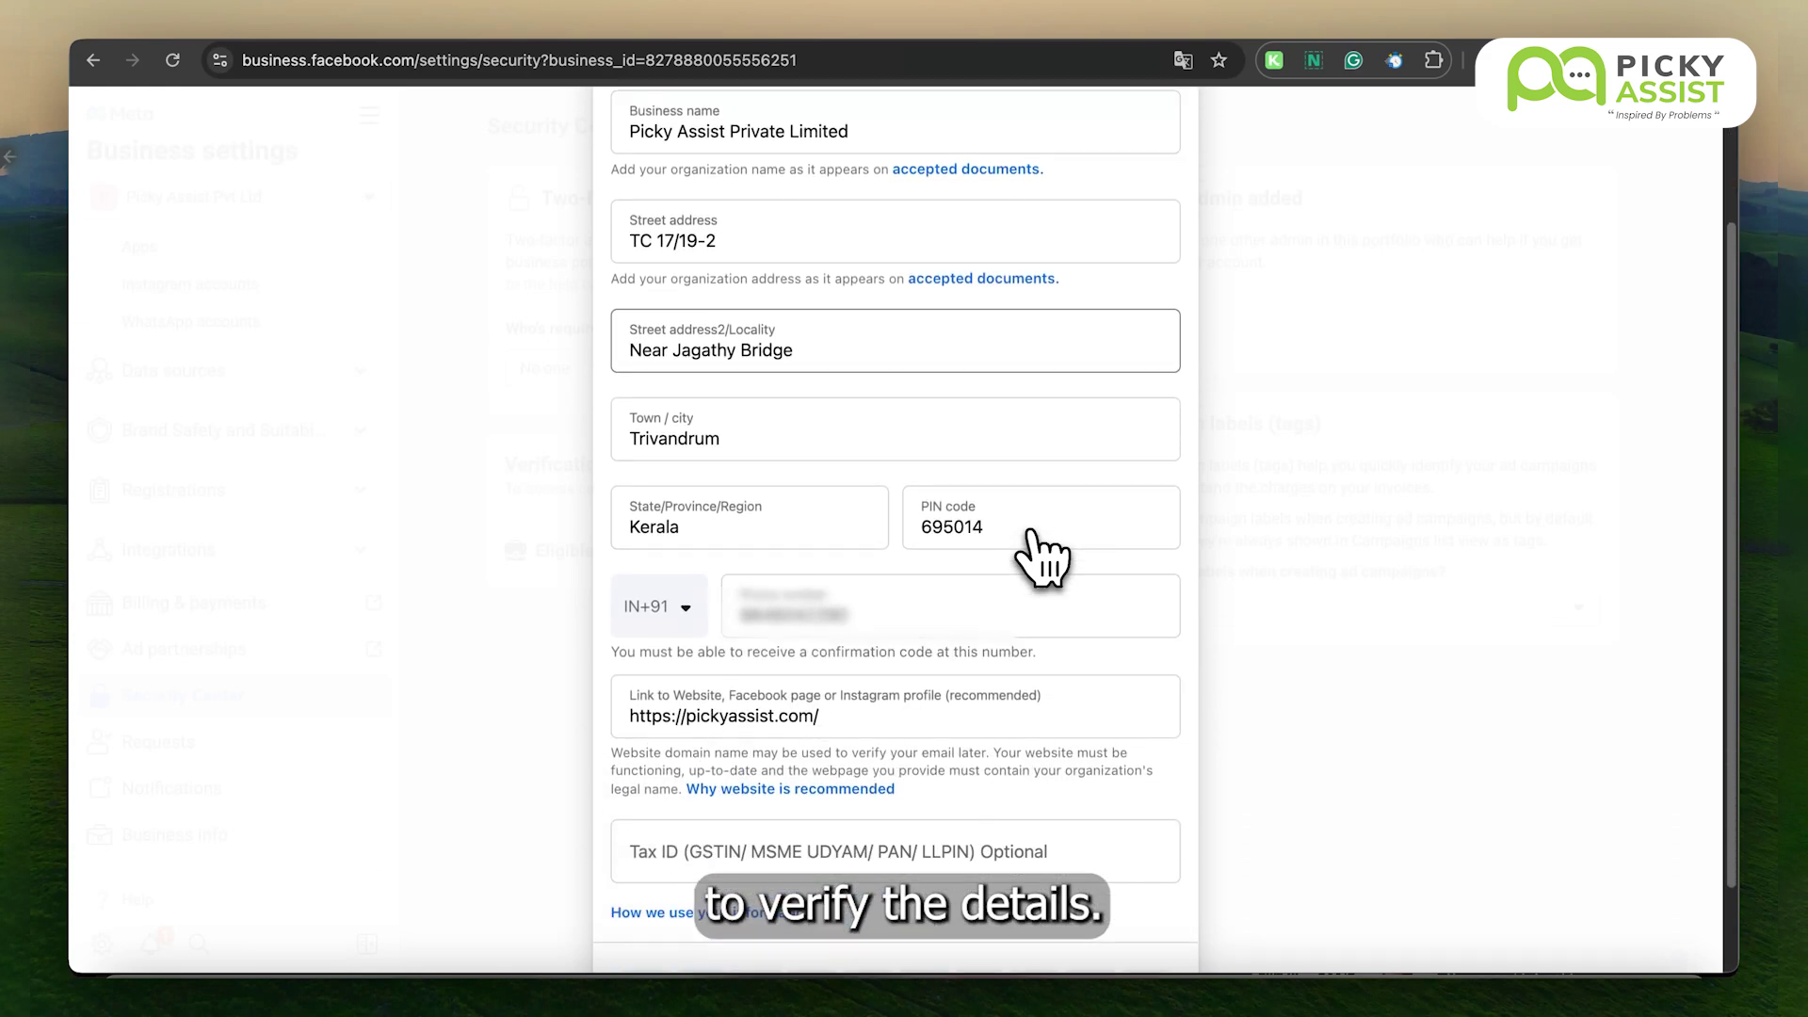
{"action": "scroll", "coordinate": [1043, 558], "scroll_direction": "down", "scroll_amount": 3}
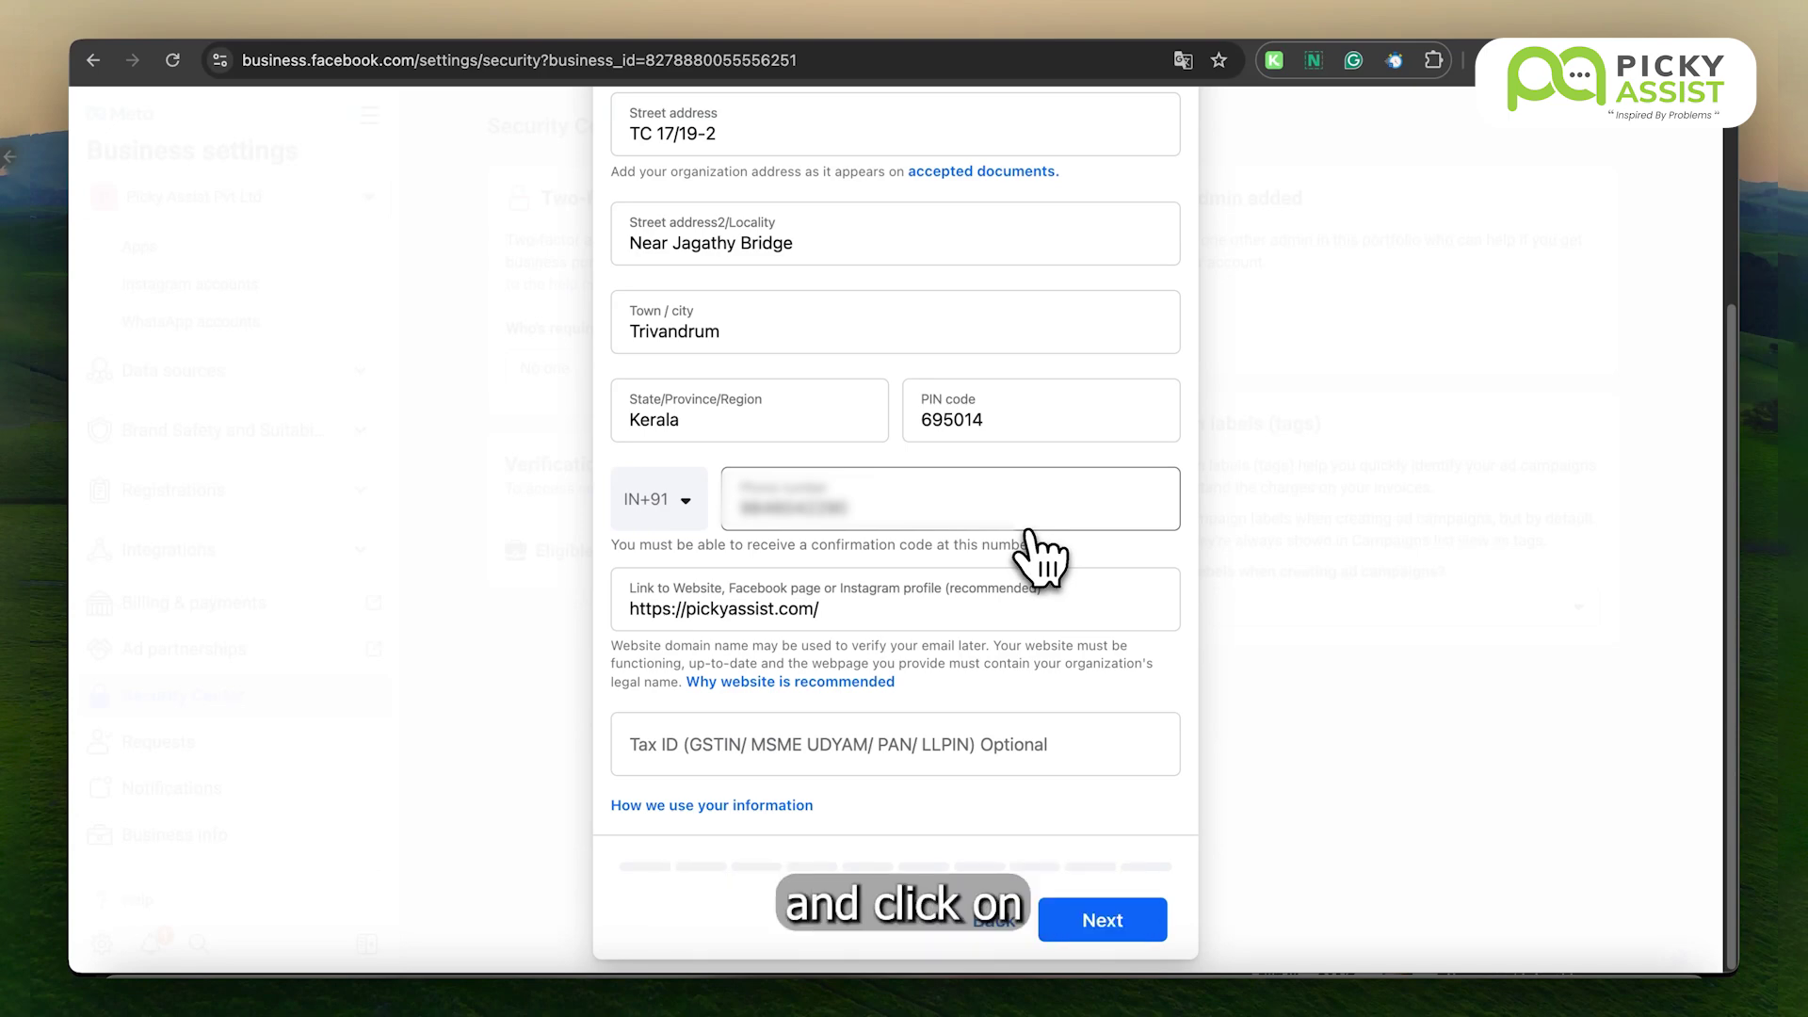
{"action": "left_click", "coordinate": [1102, 921]}
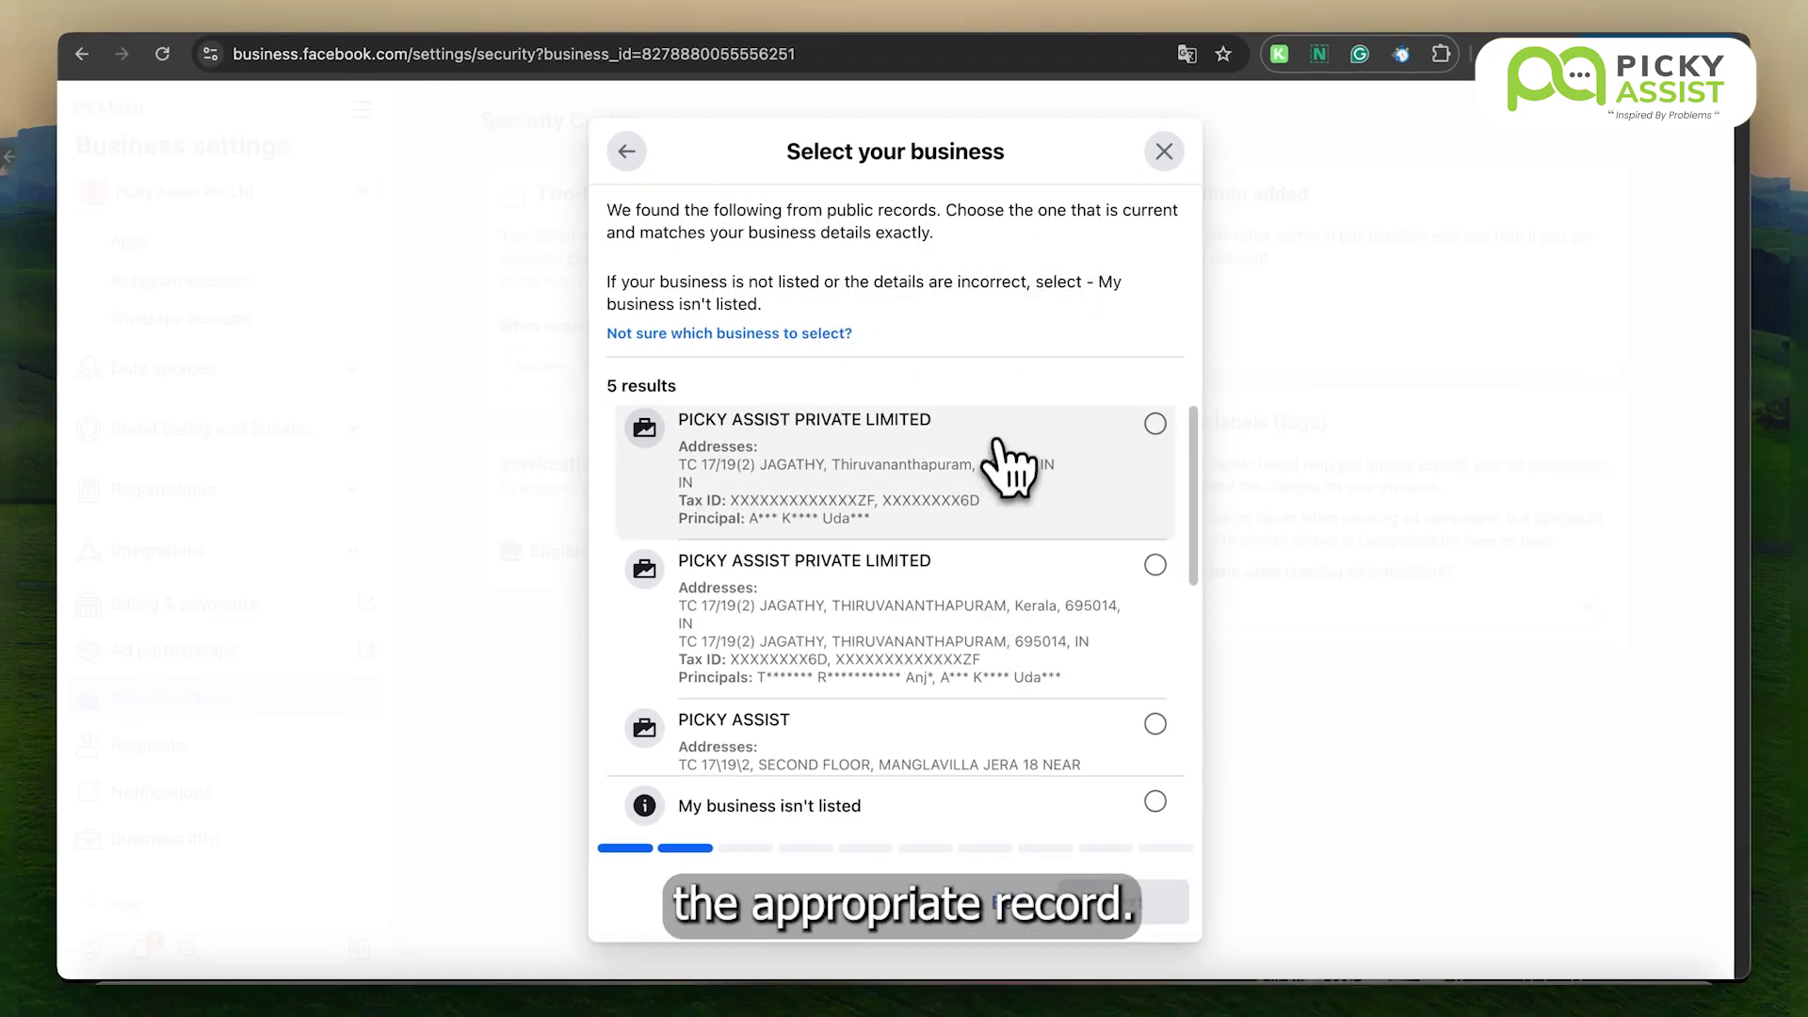
Step: Select the first PICKY ASSIST PRIVATE LIMITED public record and continue to the contact-method step
{"action": "scroll", "coordinate": [1001, 441], "scroll_direction": "down", "scroll_amount": 3}
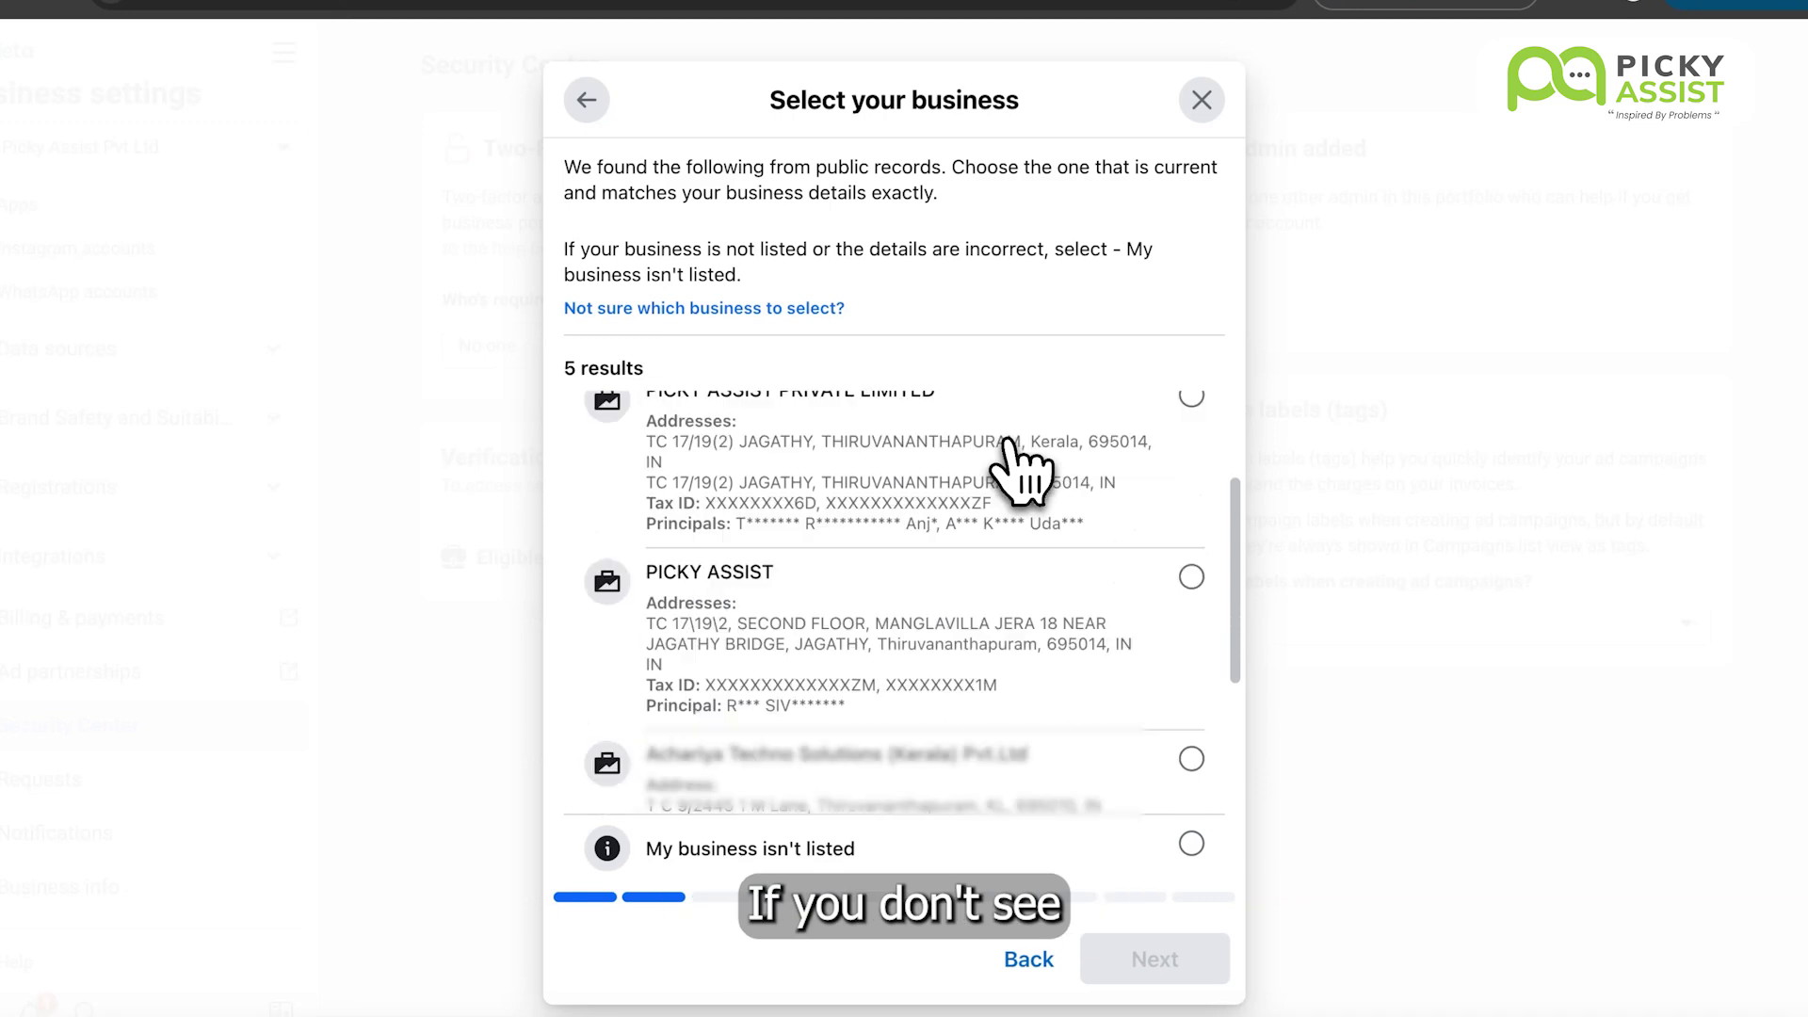
{"action": "scroll", "coordinate": [1010, 441], "scroll_direction": "down", "scroll_amount": 2}
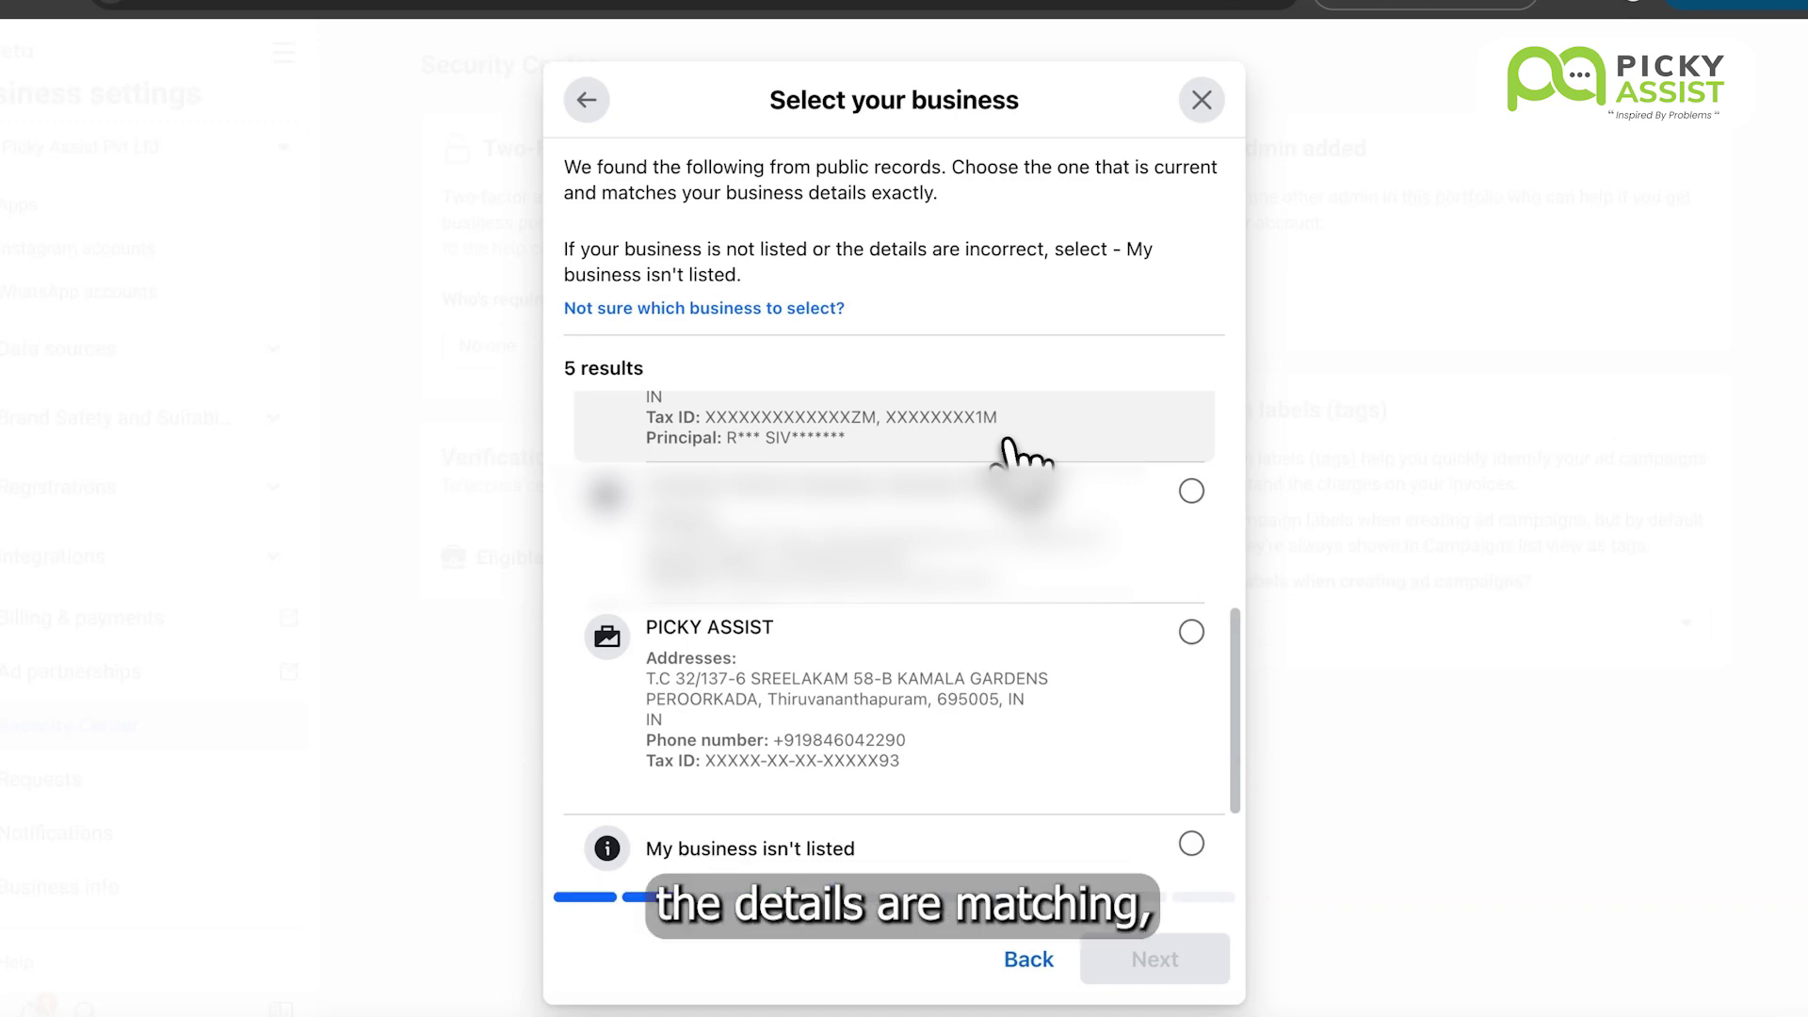
{"action": "scroll", "coordinate": [1009, 441], "scroll_direction": "up", "scroll_amount": 3}
{"action": "left_click", "coordinate": [1026, 448]}
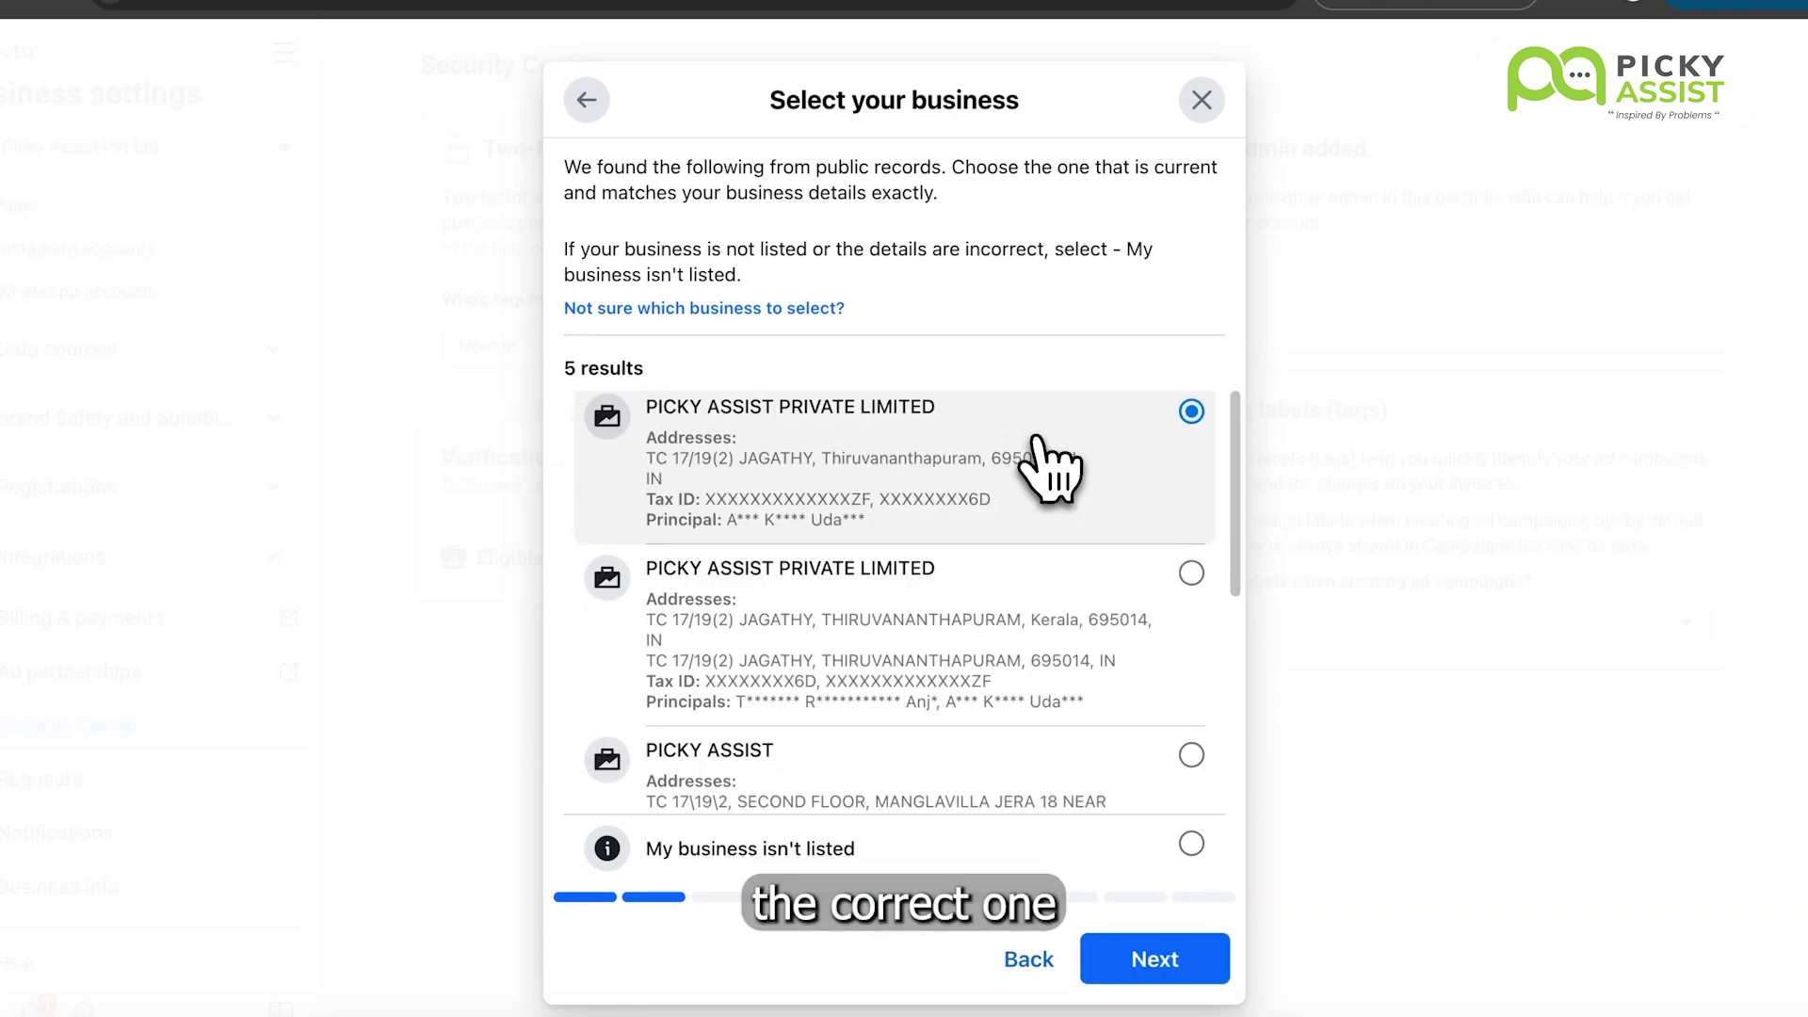
{"action": "left_click", "coordinate": [1177, 960]}
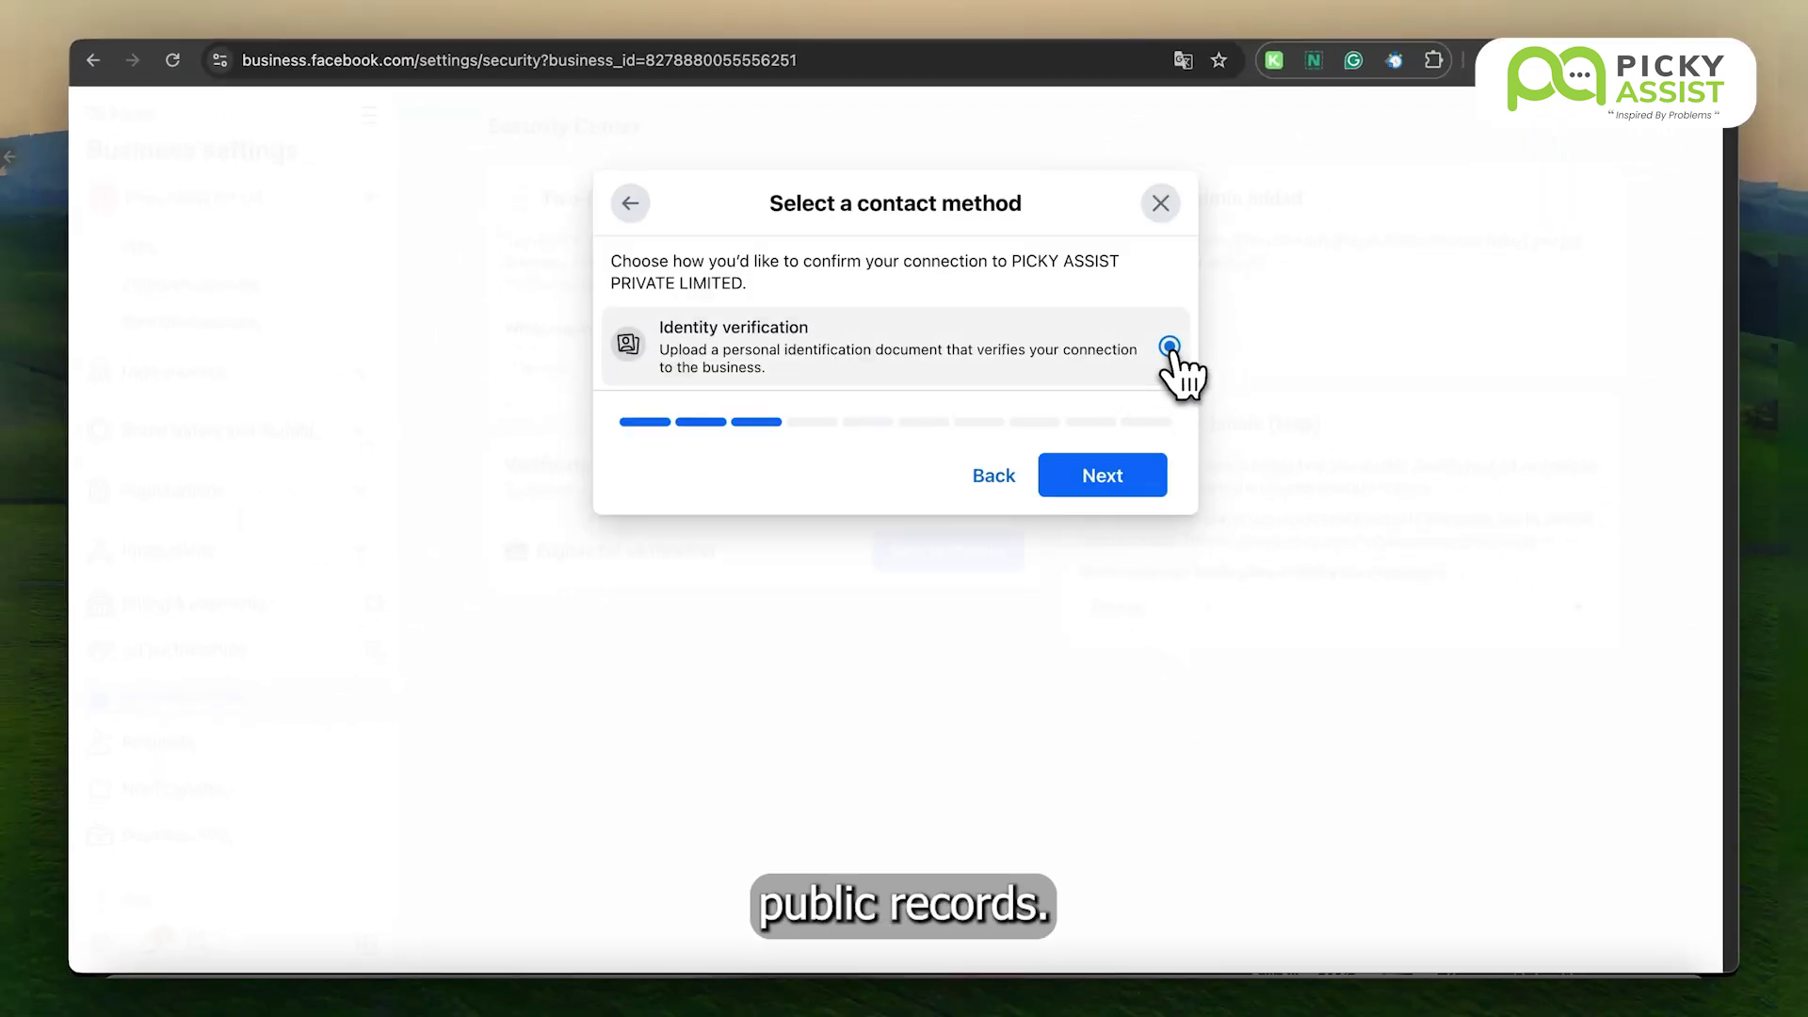
Step: Choose identity verification and select the person whose identity will be confirmed
{"action": "left_click", "coordinate": [1117, 478]}
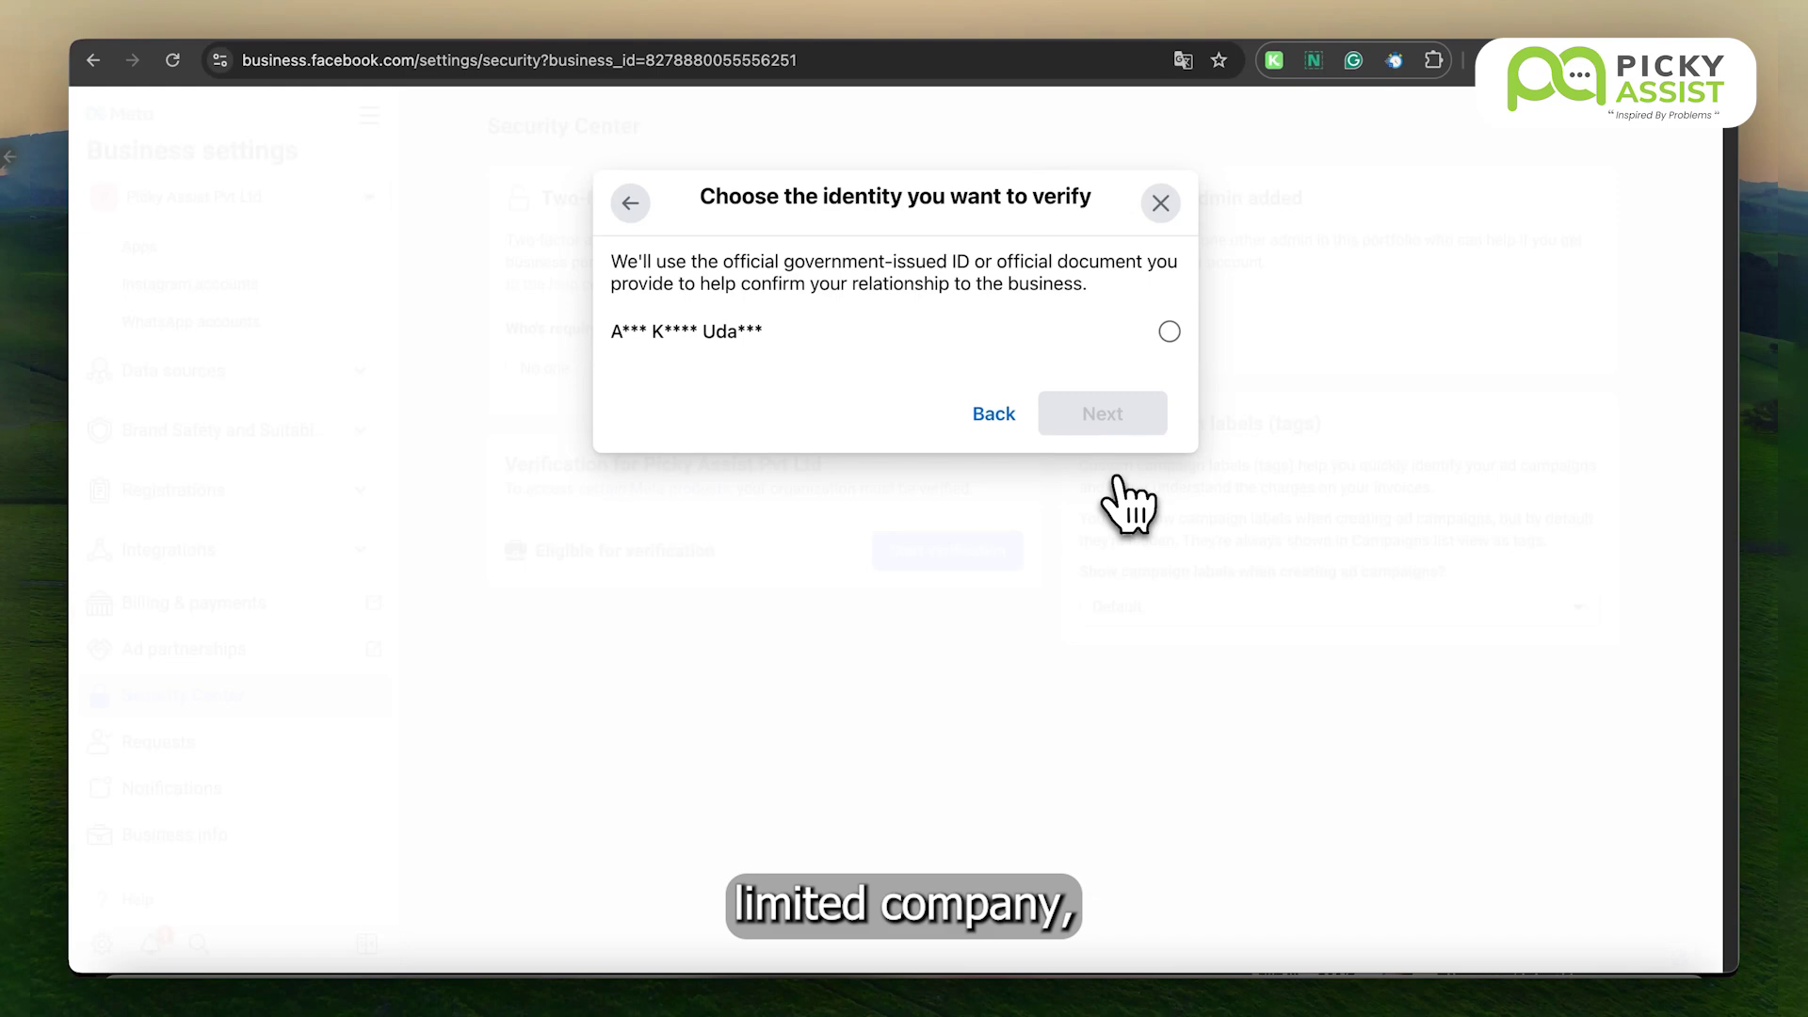
{"action": "left_click", "coordinate": [774, 322]}
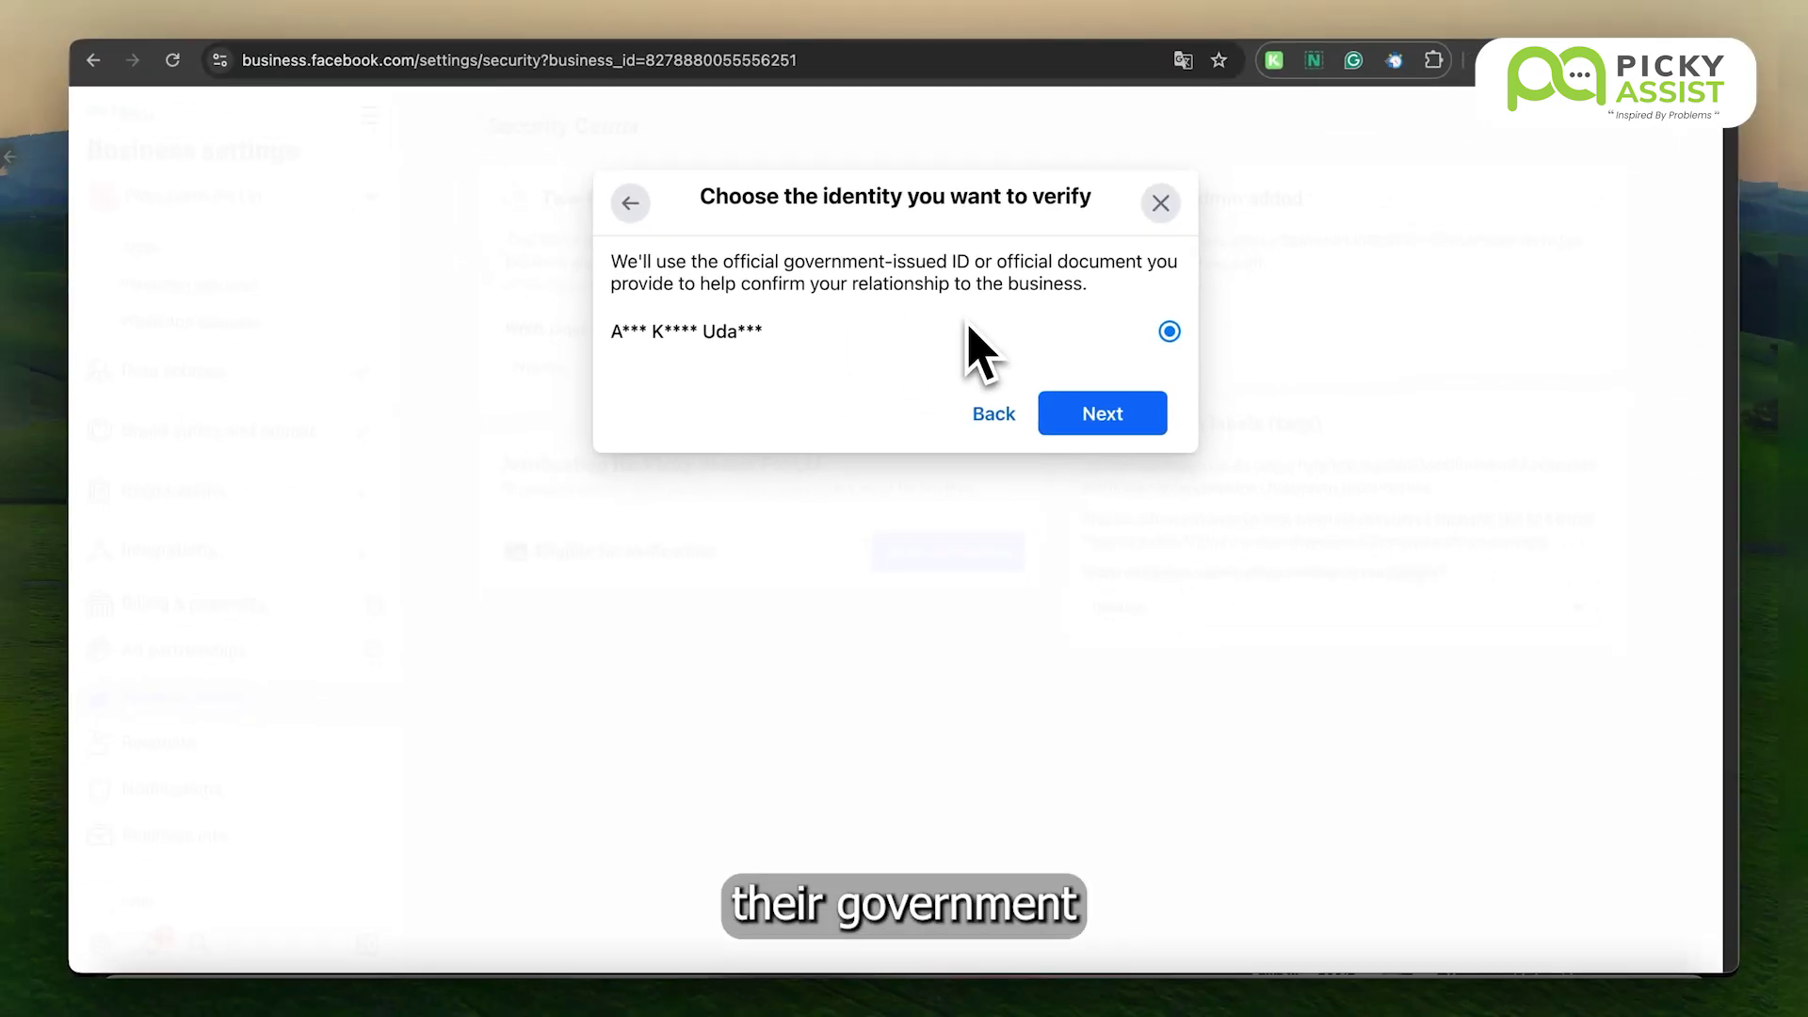
{"action": "left_click", "coordinate": [1116, 419]}
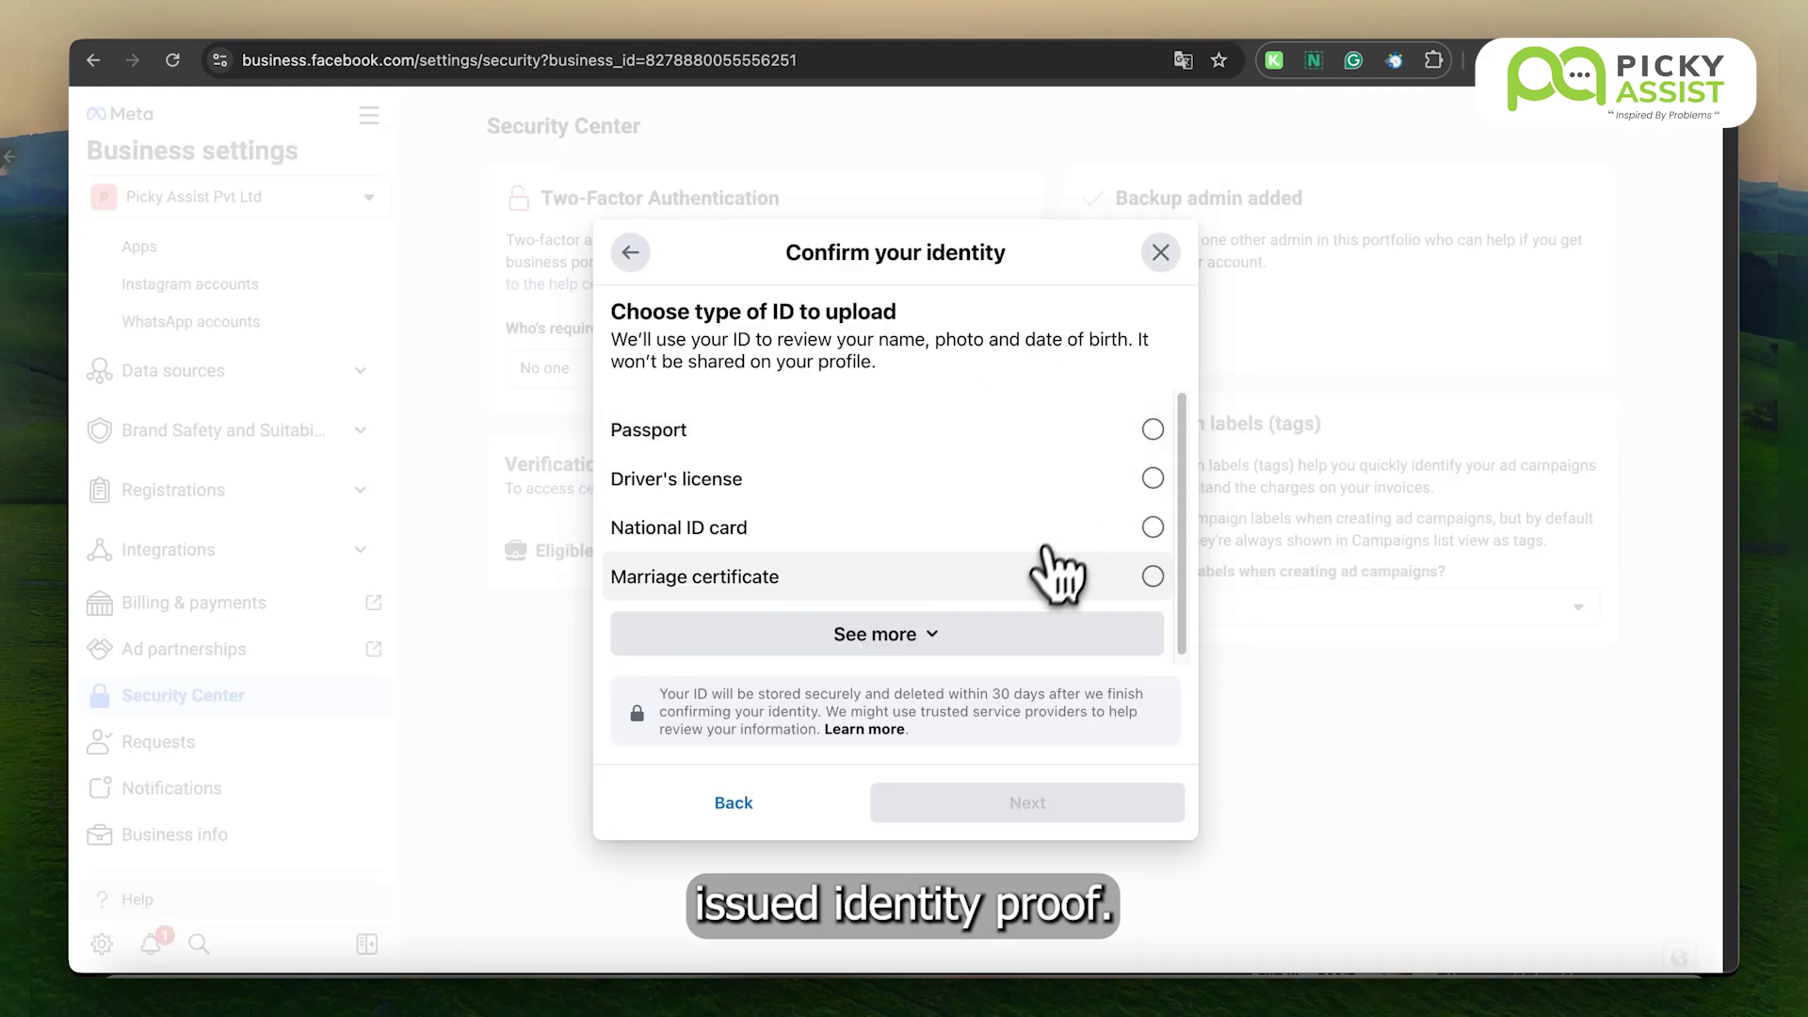
Step: Pick an accepted ID type and upload the ID photo from the Downloads folder
{"action": "scroll", "coordinate": [1039, 584], "scroll_direction": "down", "scroll_amount": 1}
{"action": "left_click", "coordinate": [931, 629]}
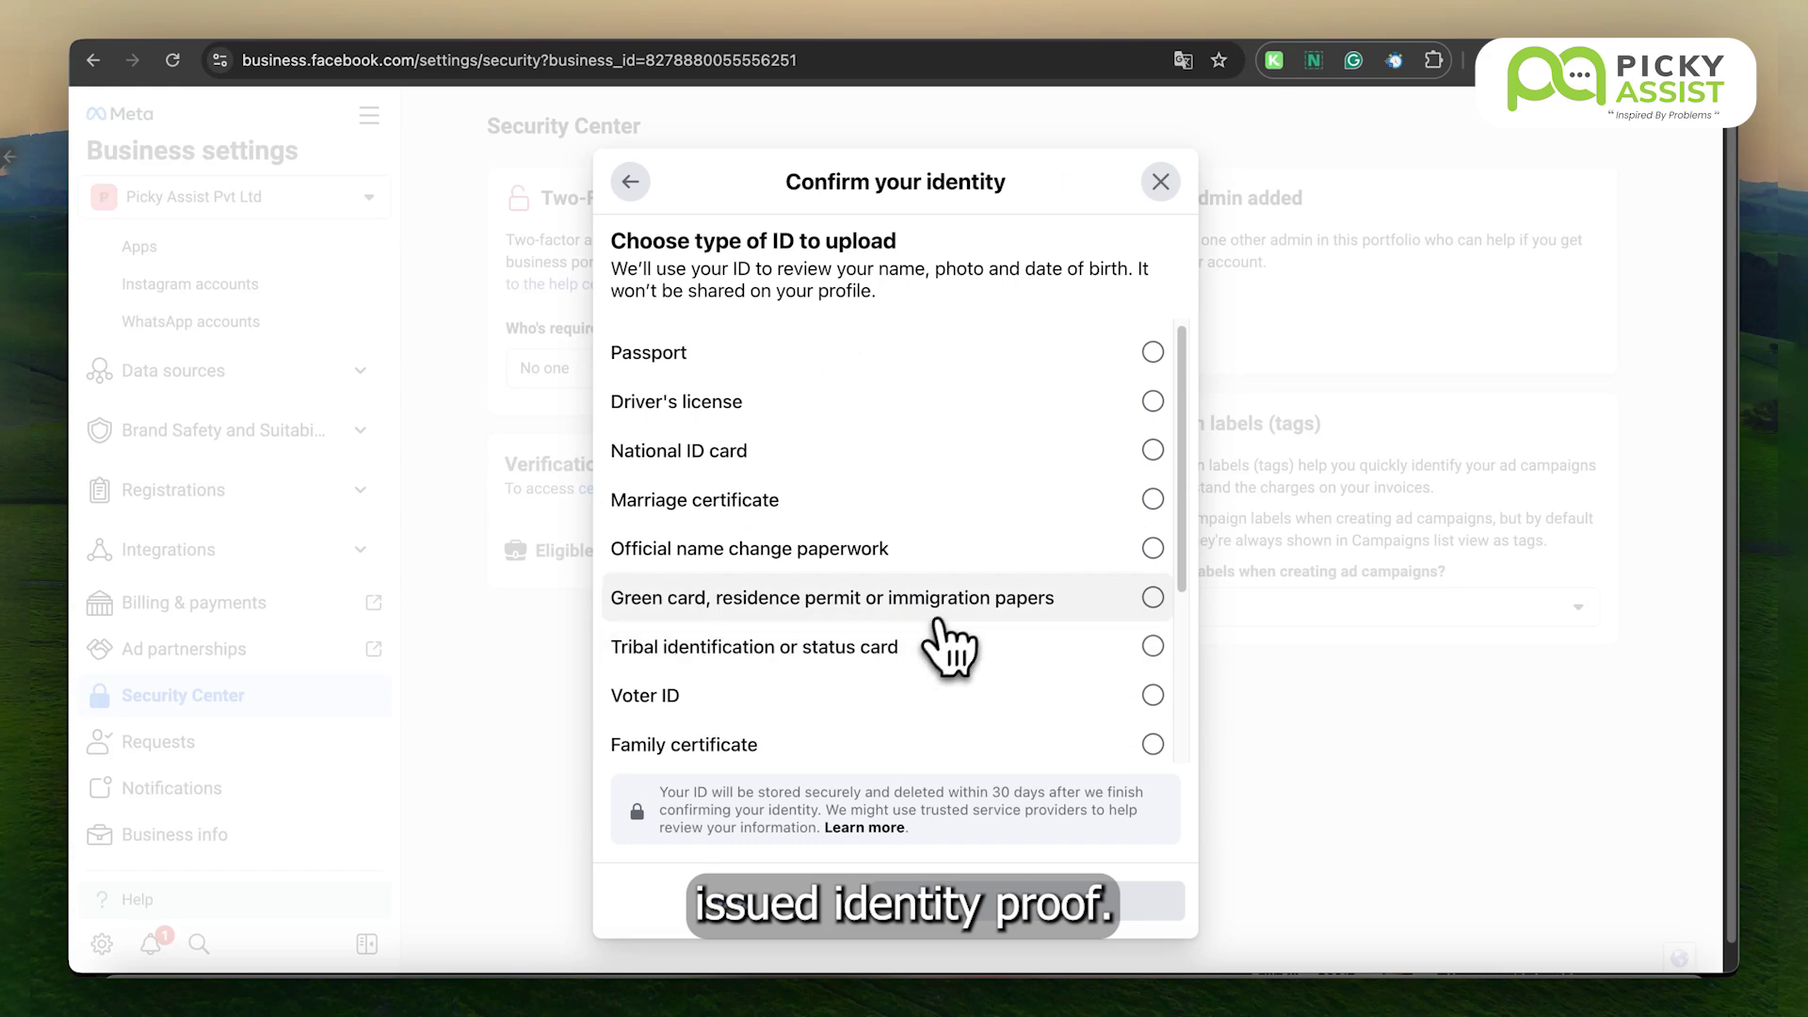
{"action": "scroll", "coordinate": [951, 637], "scroll_direction": "down", "scroll_amount": 3}
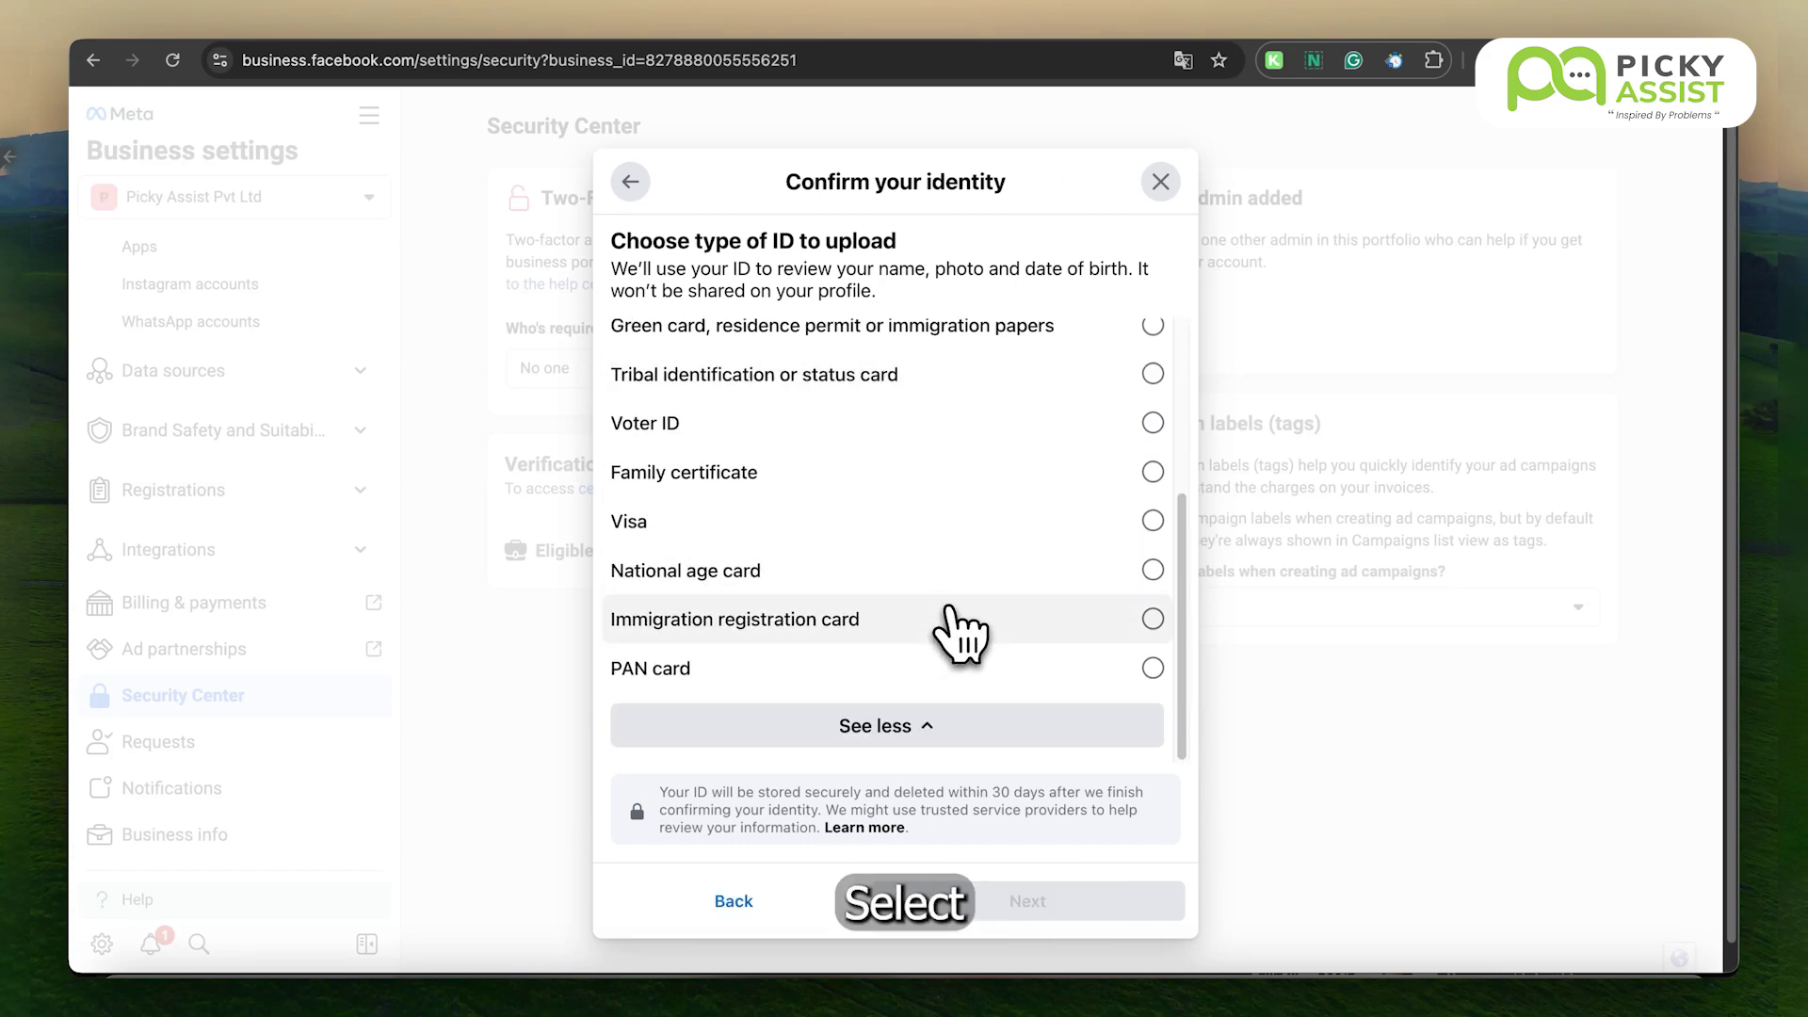
{"action": "scroll", "coordinate": [953, 629], "scroll_direction": "up", "scroll_amount": 5}
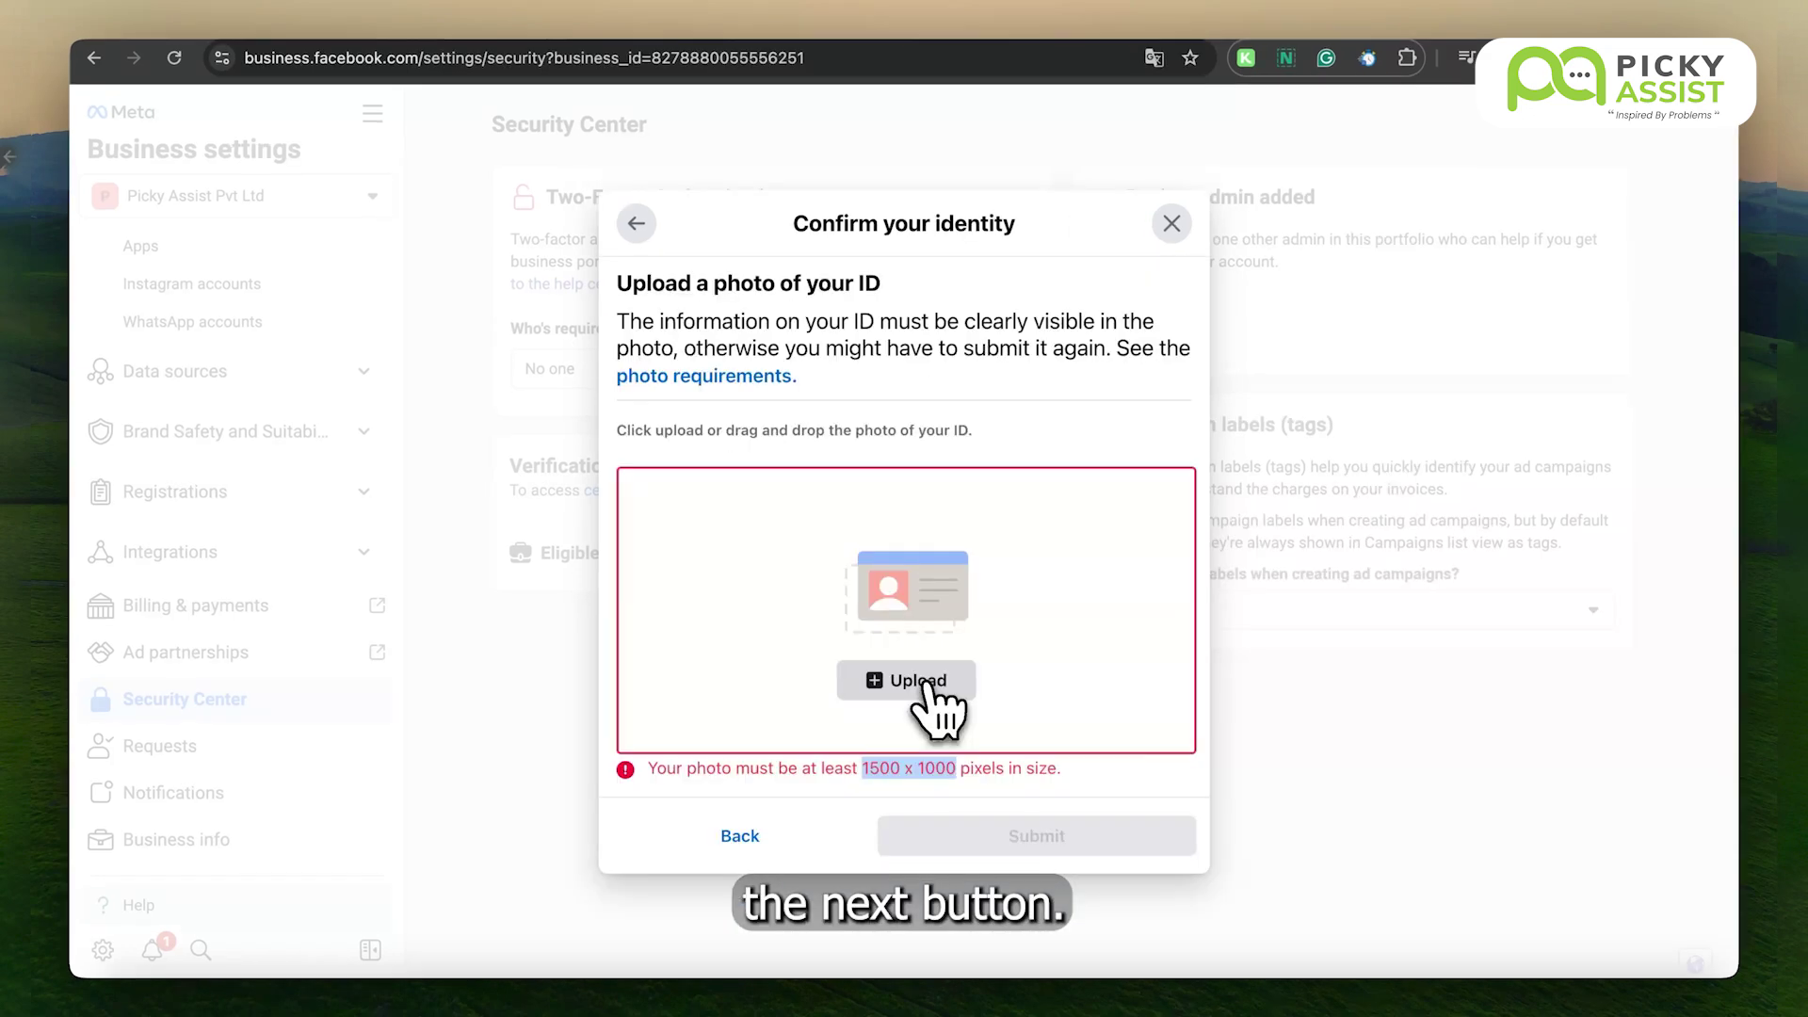
{"action": "left_click", "coordinate": [932, 687]}
{"action": "left_click", "coordinate": [565, 532]}
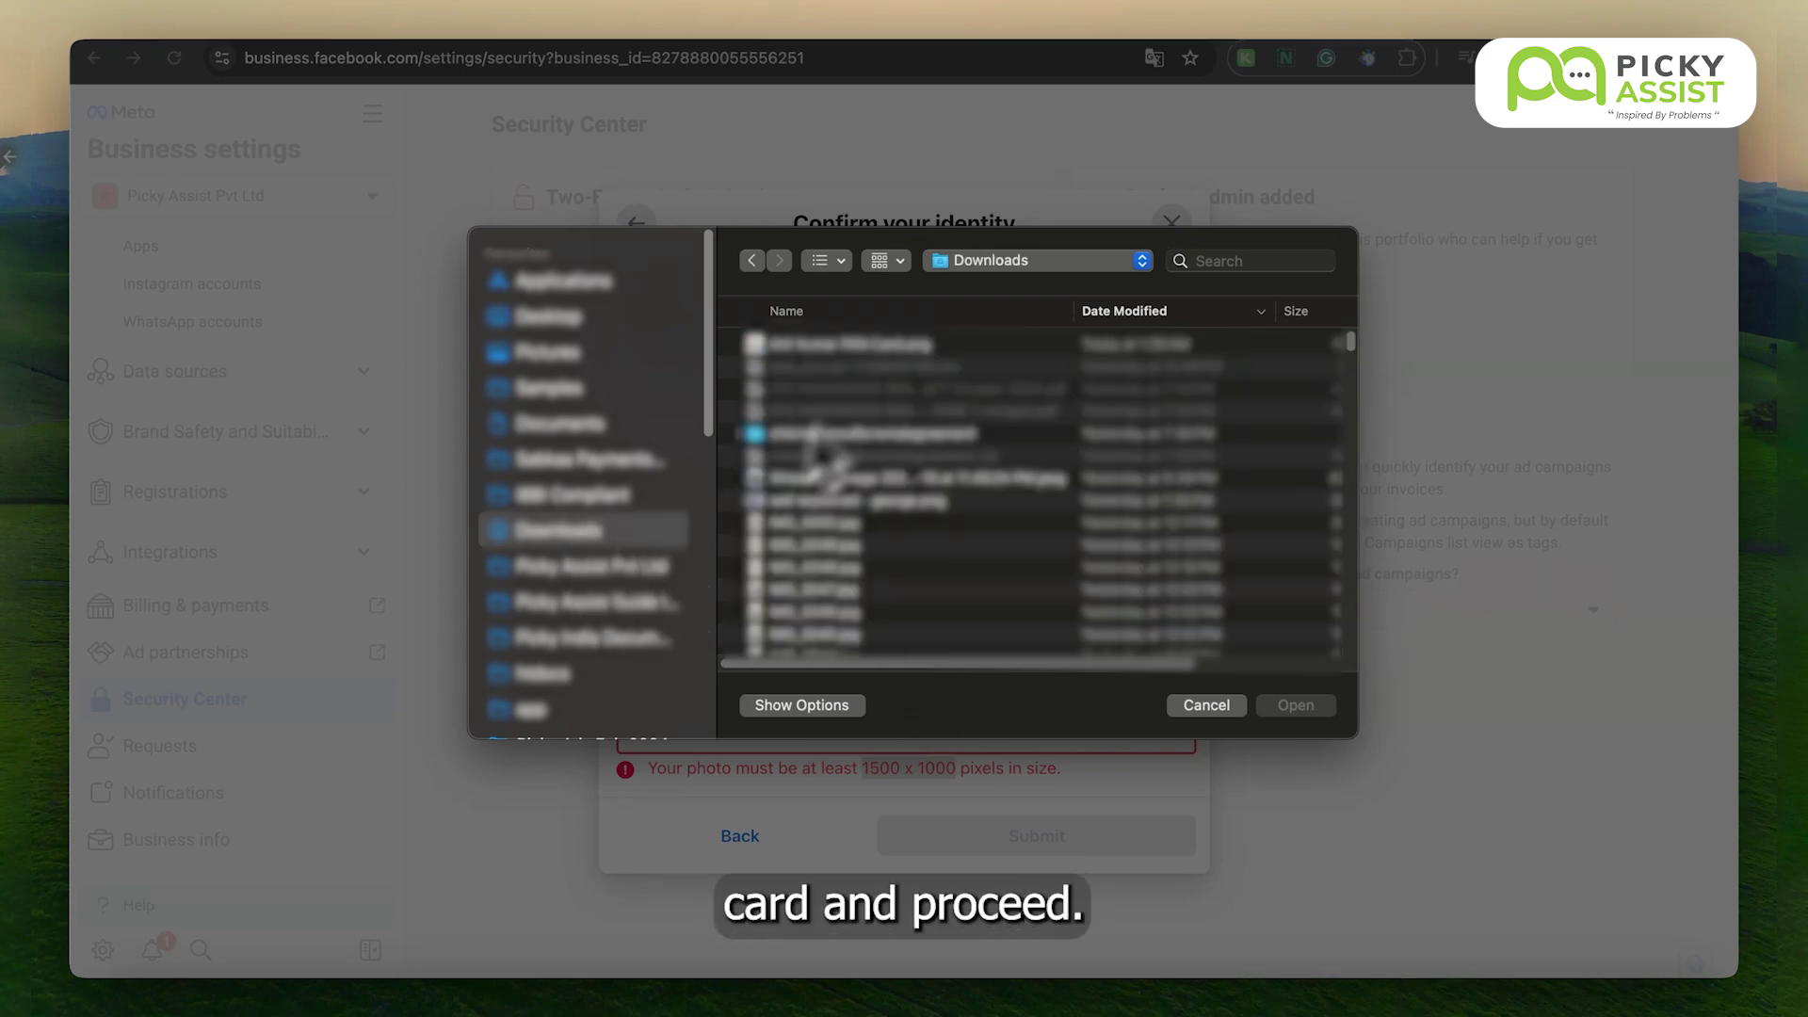
{"action": "double_click", "coordinate": [880, 363]}
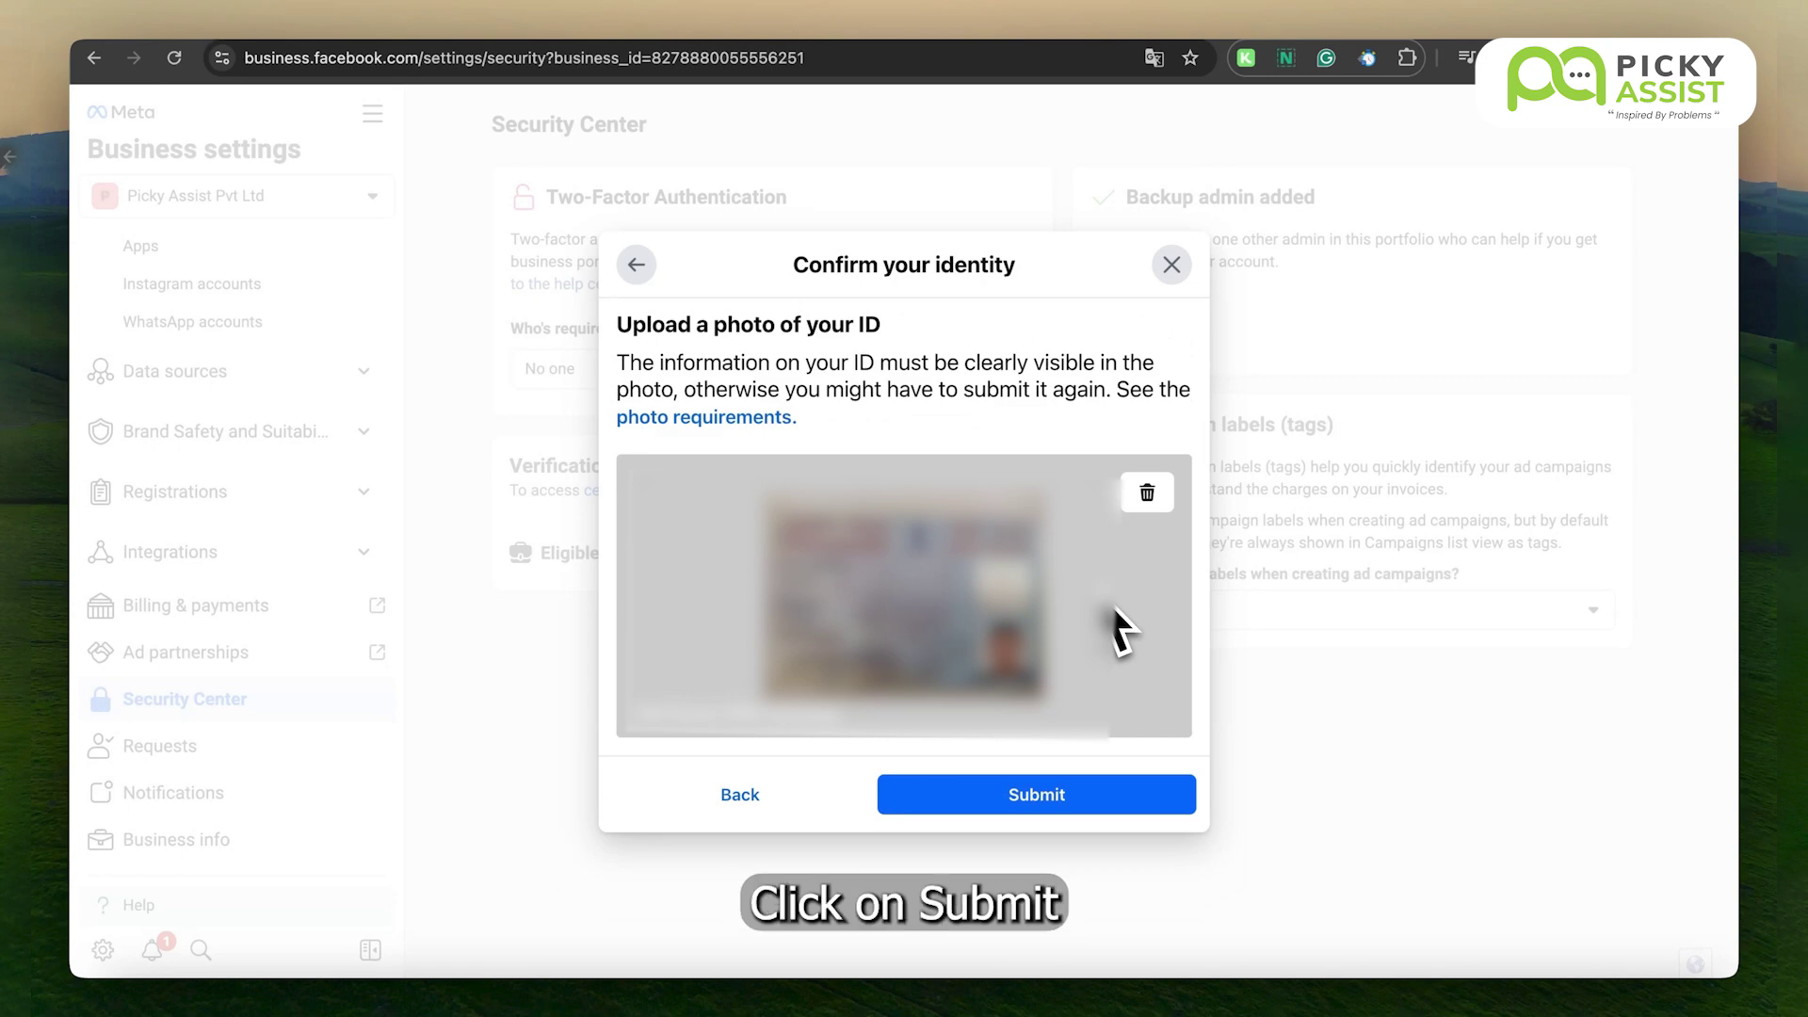
Step: Submit the ID photo, then confirm PICKY ASSIST PRIVATE LIMITED's verification shows In review
{"action": "left_click", "coordinate": [1071, 806]}
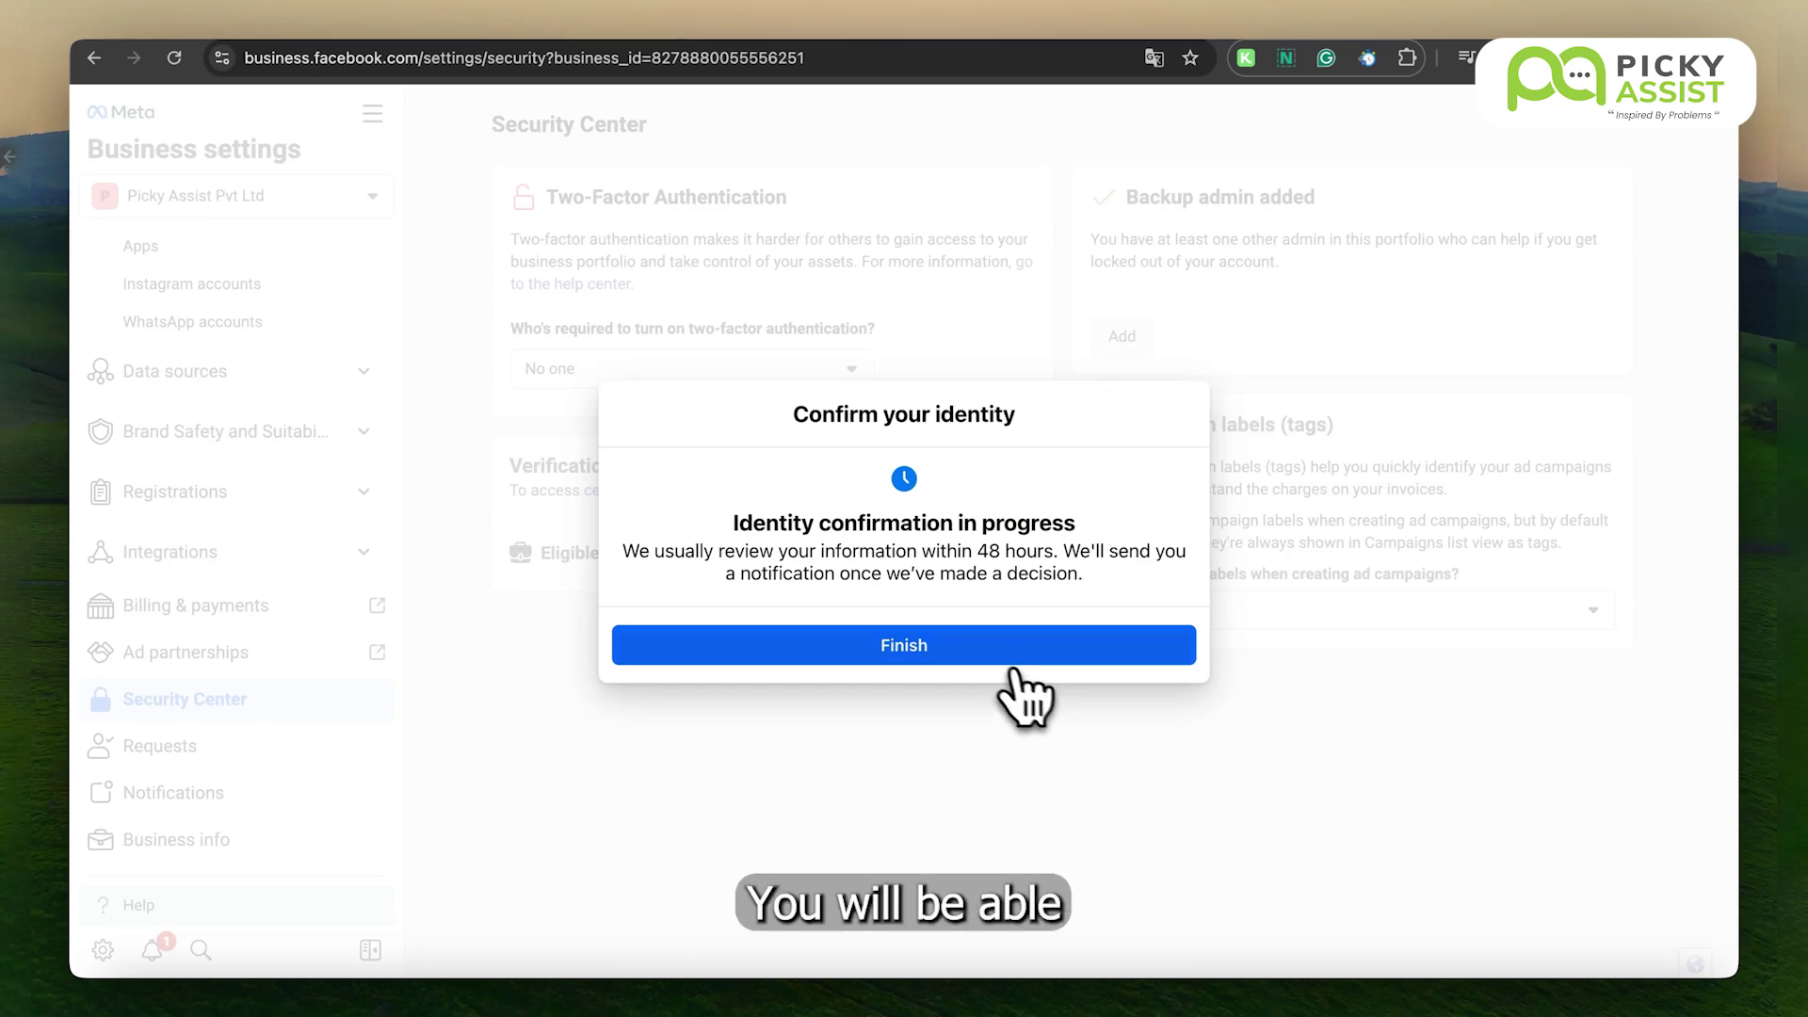
{"action": "left_click", "coordinate": [985, 649]}
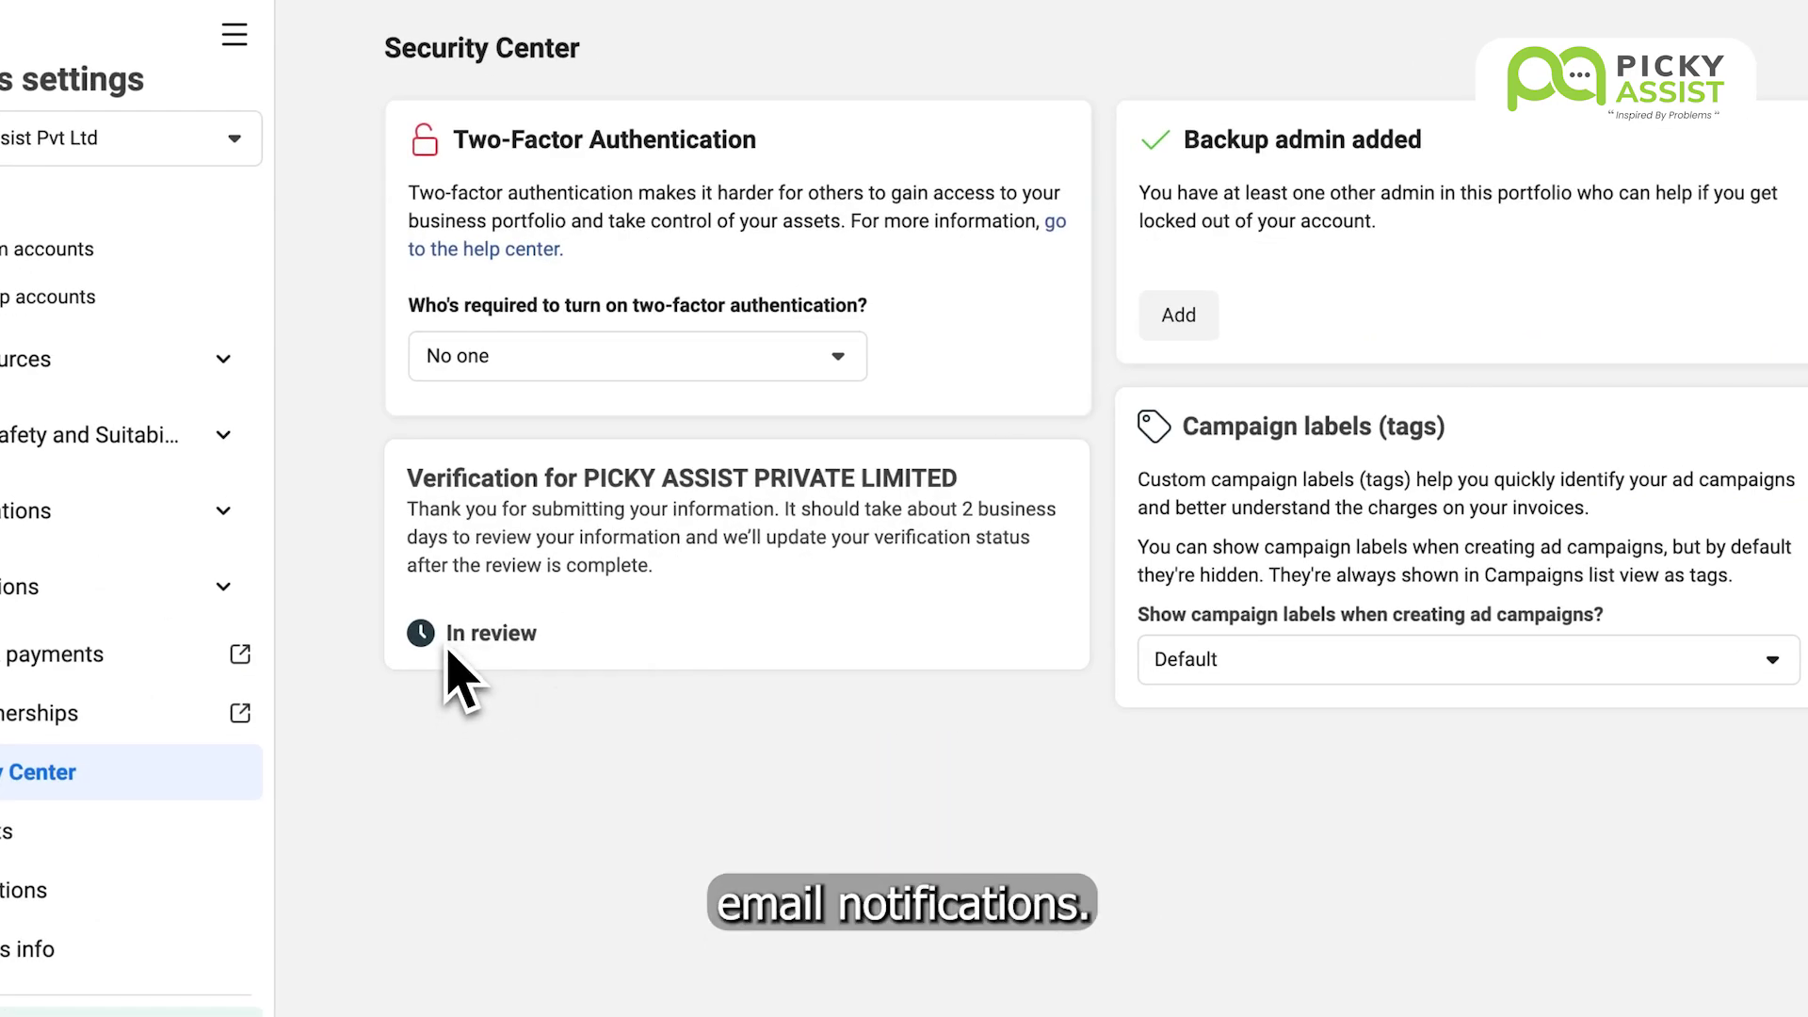
{"action": "left_click_drag", "start_coordinate": [448, 649], "coordinate": [590, 666]}
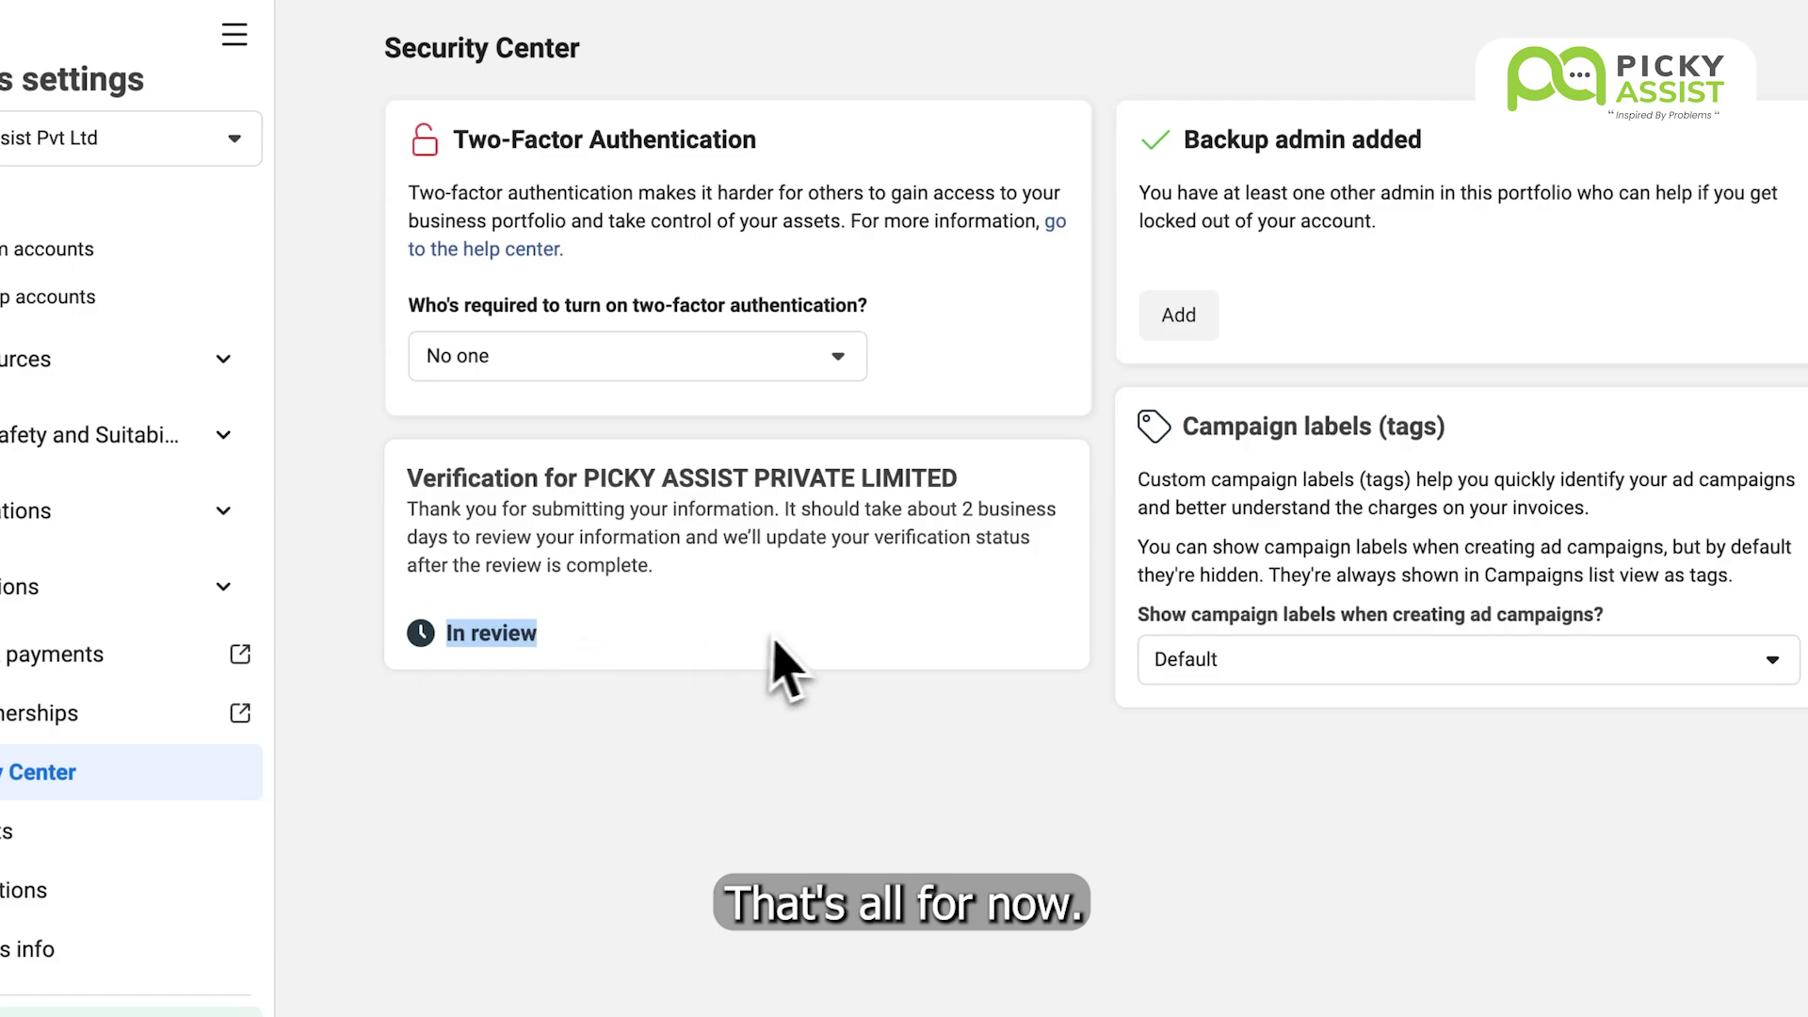